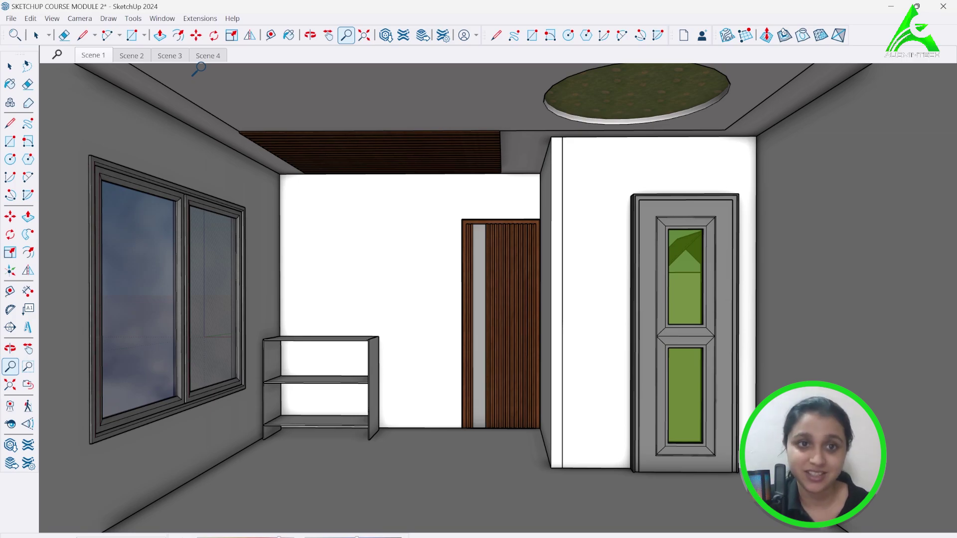
# - Inspect the grey panelled door and the frame of the slatted wooden door in the room
pyautogui.click(36, 35)
pyautogui.tripleClick(587, 271)
pyautogui.doubleClick(691, 250)
pyautogui.click(531, 262)
pyautogui.click(699, 233)
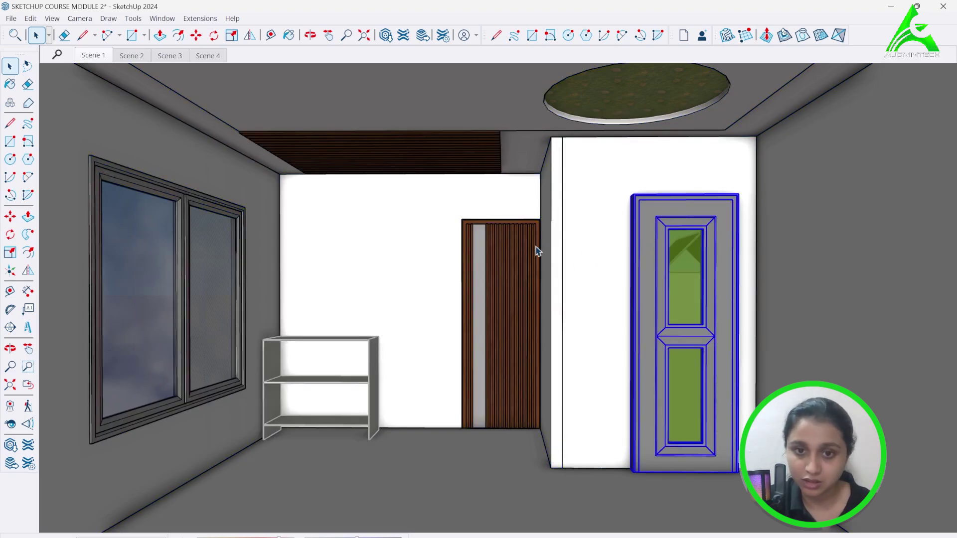
pyautogui.scroll(10, 542, 251)
pyautogui.moveTo(485, 226); pyautogui.dragTo(282, 179, button='middle')
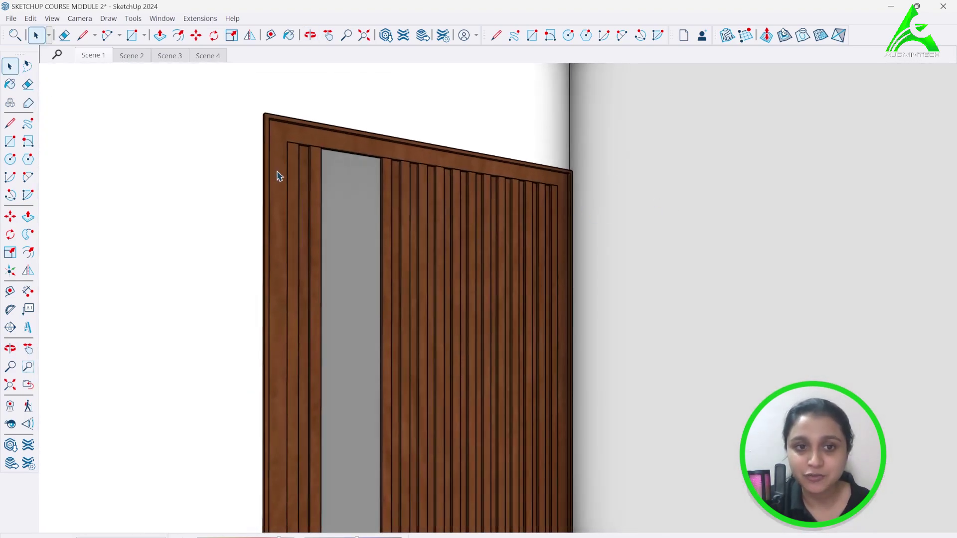
pyautogui.click(277, 148)
pyautogui.scroll(-5, 224, 208)
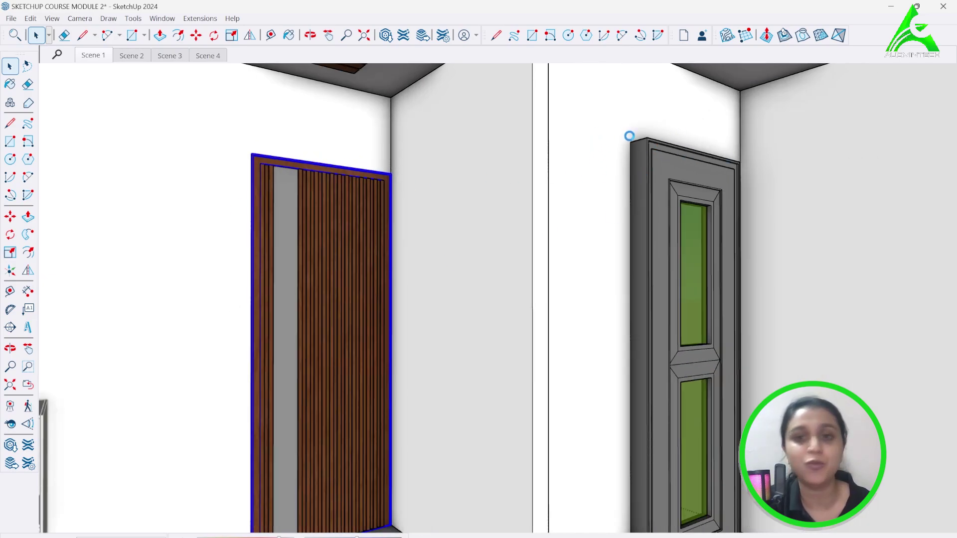
pyautogui.scroll(1, 621, 163)
pyautogui.scroll(-5, 603, 157)
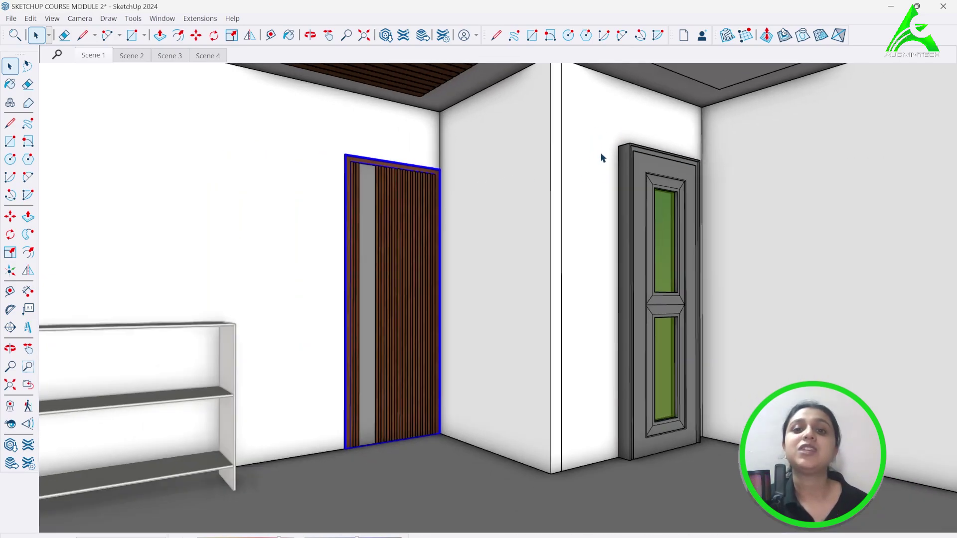
# - Move the grey panelled door out of its wall opening to a free spot in front of the slatted wooden door
pyautogui.moveTo(602, 190); pyautogui.dragTo(455, 254, button='middle')
pyautogui.scroll(-1, 528, 434)
pyautogui.scroll(-1, 528, 434)
pyautogui.moveTo(656, 233); pyautogui.dragTo(637, 229, button='middle')
pyautogui.click(637, 231)
pyautogui.click(196, 35)
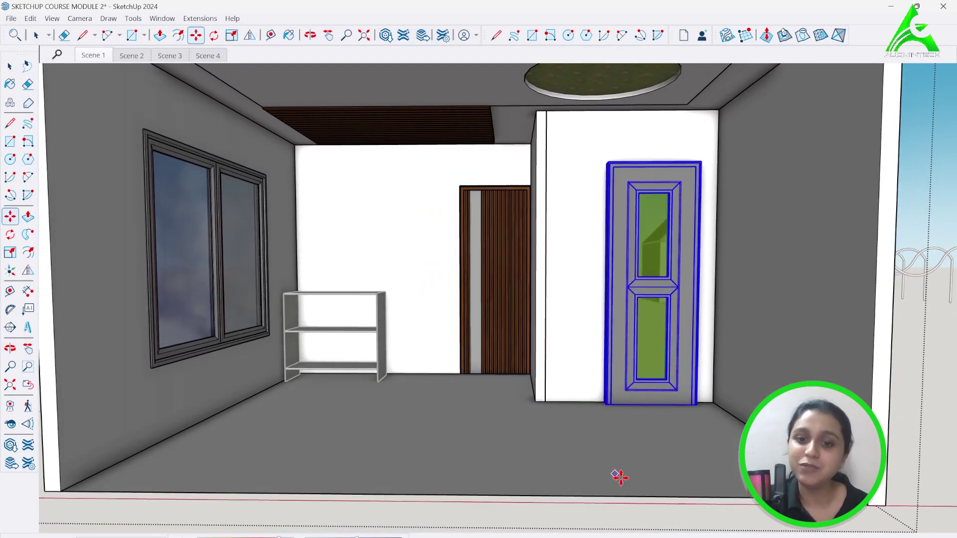
pyautogui.scroll(-3, 682, 464)
pyautogui.scroll(3, 656, 438)
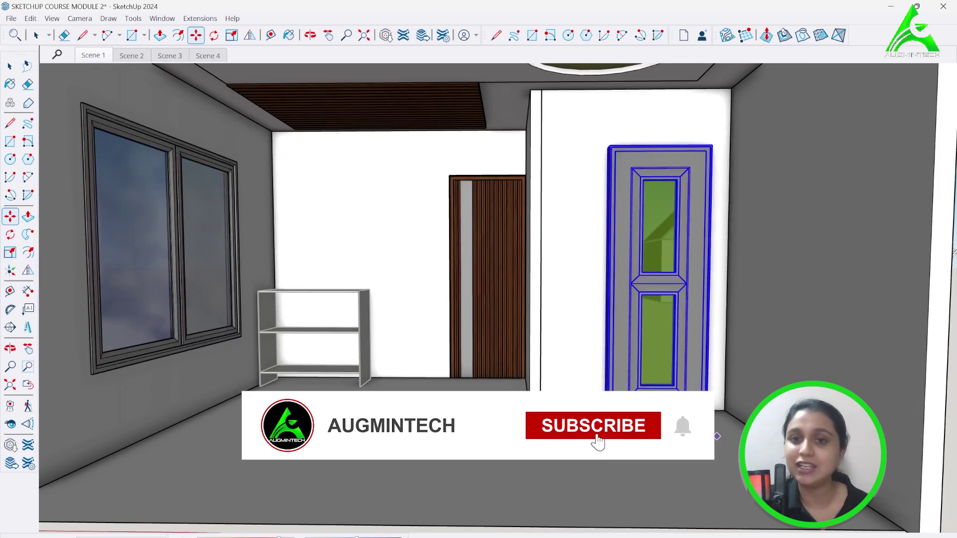
pyautogui.click(715, 436)
pyautogui.click(429, 386)
pyautogui.scroll(2, 416, 157)
pyautogui.scroll(-2, 425, 346)
pyautogui.moveTo(650, 182); pyautogui.dragTo(643, 177, button='middle')
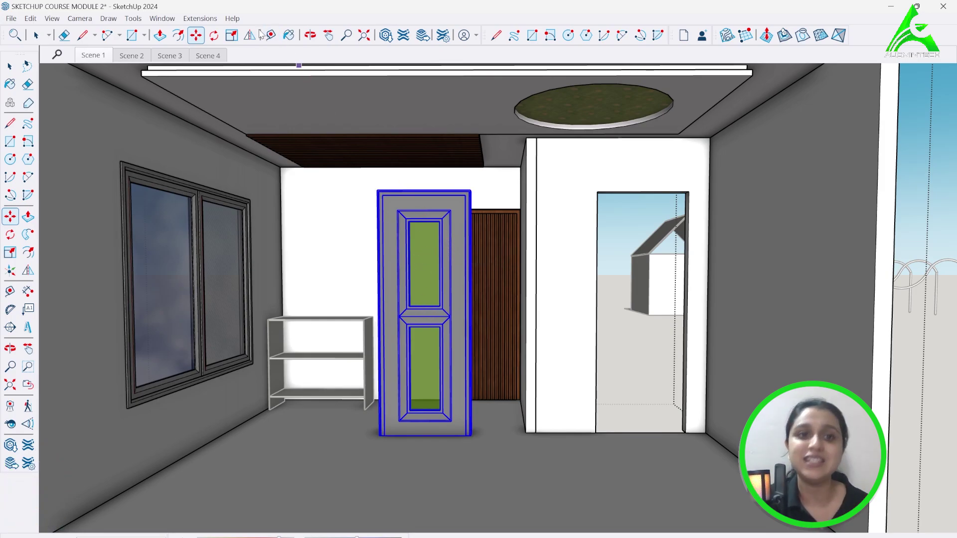
# - Select the wall around the empty door opening and check whether it is a group
pyautogui.click(133, 35)
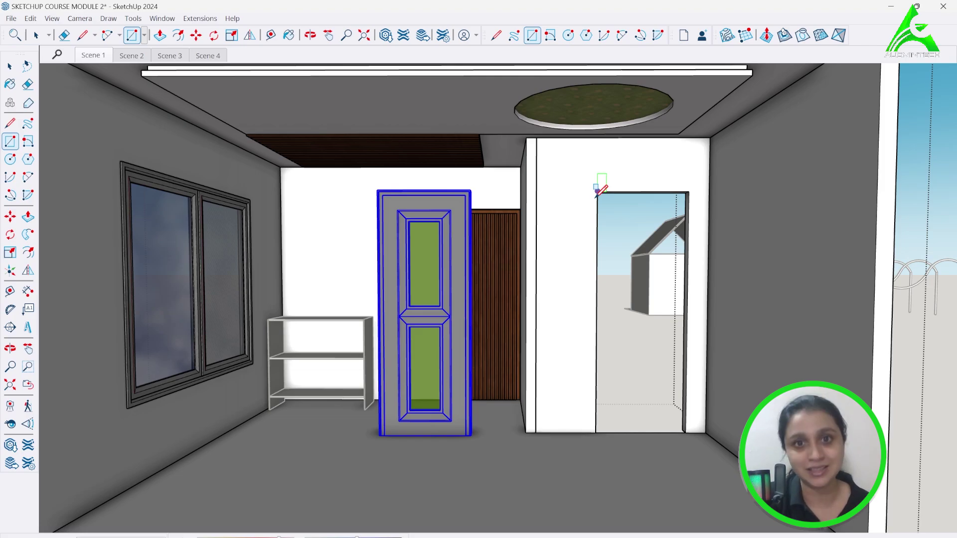
pyautogui.press('space')
pyautogui.click(461, 175)
pyautogui.click(589, 210)
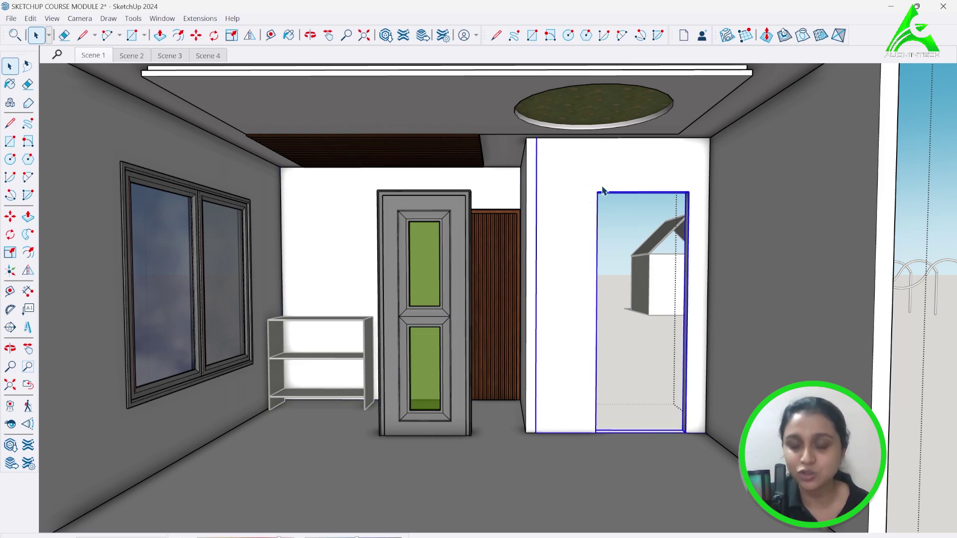
pyautogui.rightClick(580, 190)
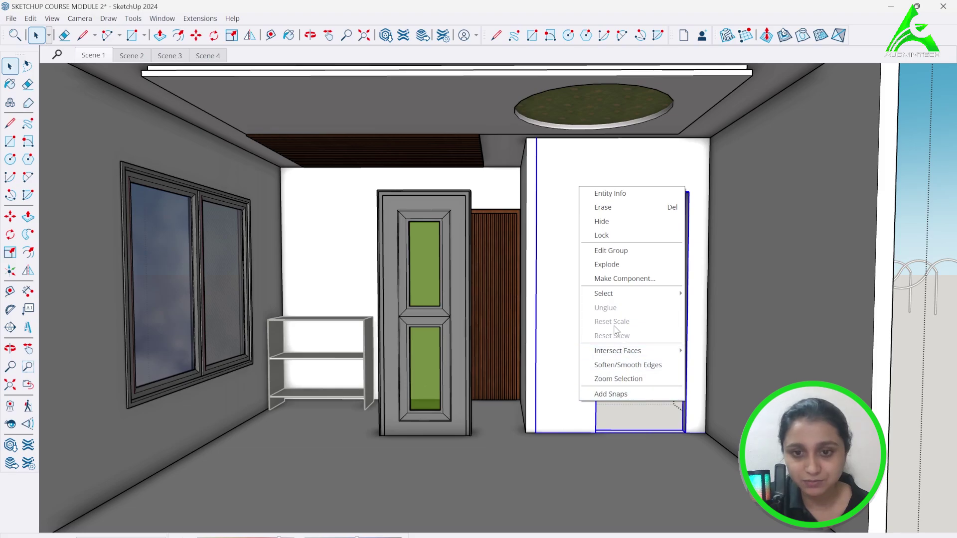
pyautogui.click(565, 270)
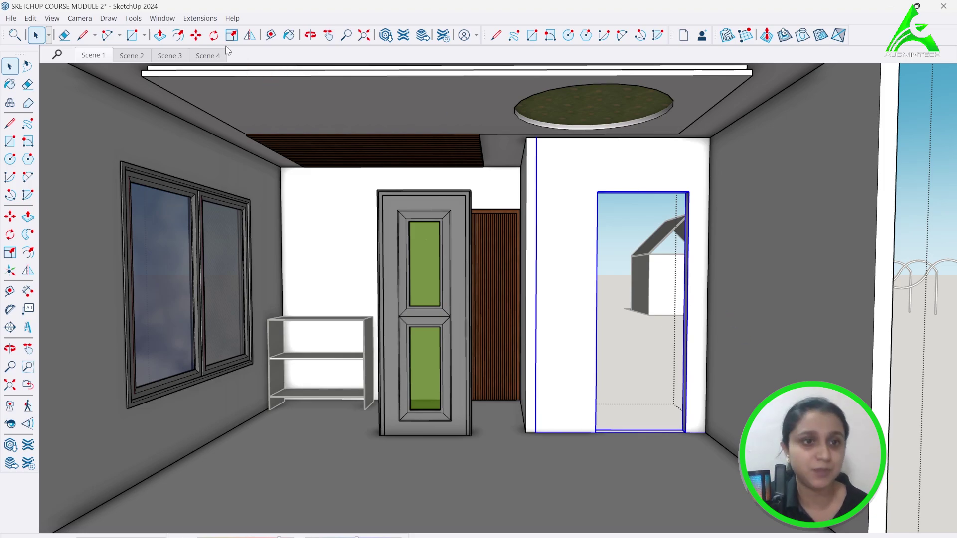
# - Draw a rectangle covering the empty door opening, from its upper corner to the opposite corner at floor level
pyautogui.click(132, 36)
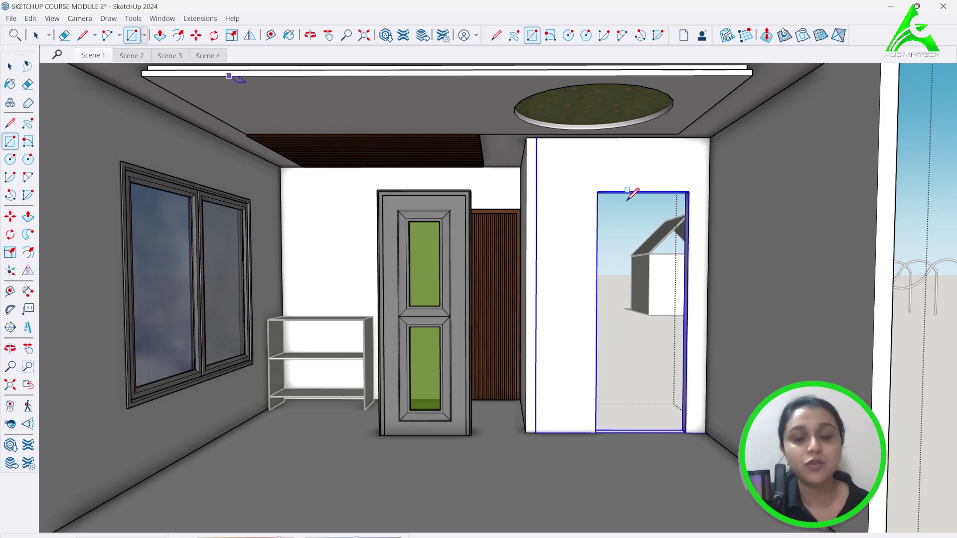
pyautogui.click(597, 192)
pyautogui.scroll(5, 684, 450)
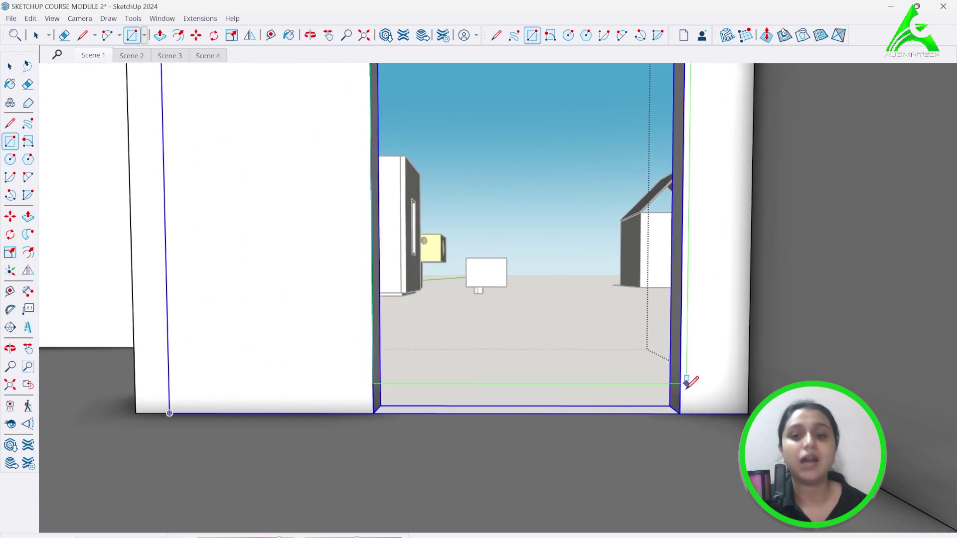
pyautogui.scroll(2, 685, 408)
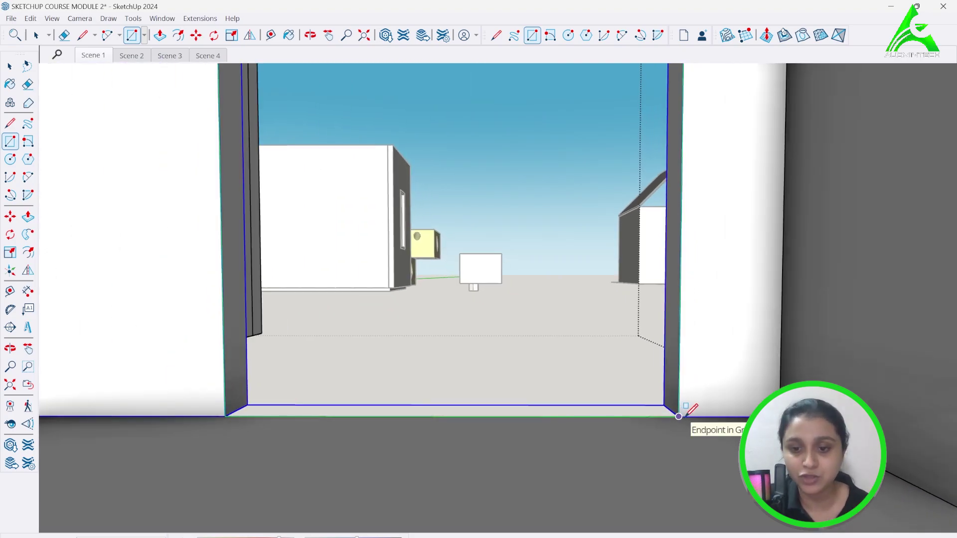
pyautogui.scroll(4, 685, 408)
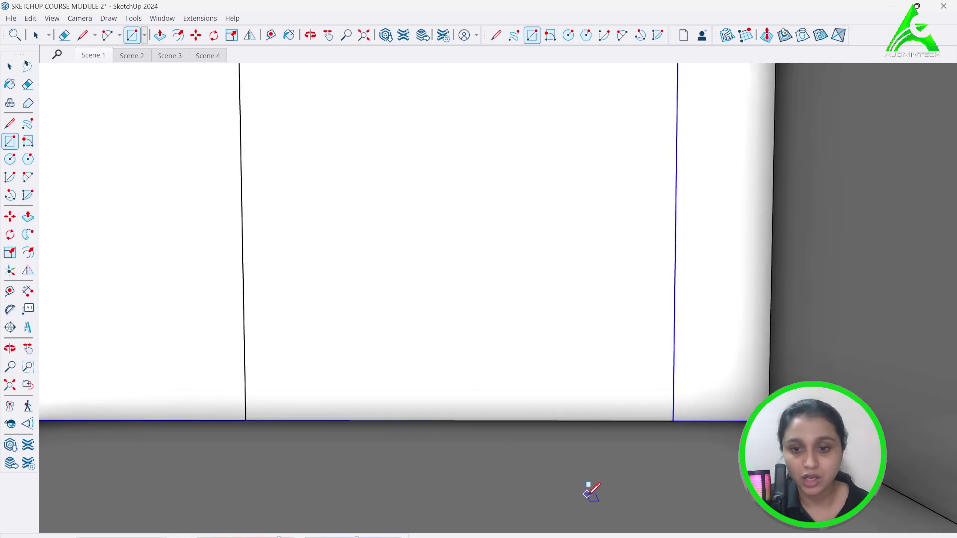
pyautogui.scroll(4, 590, 486)
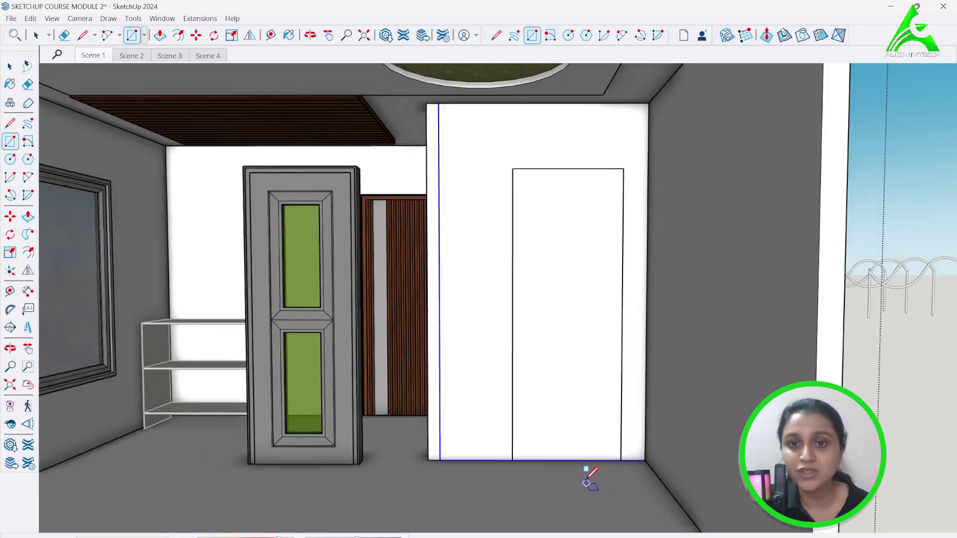
pyautogui.scroll(3, 606, 260)
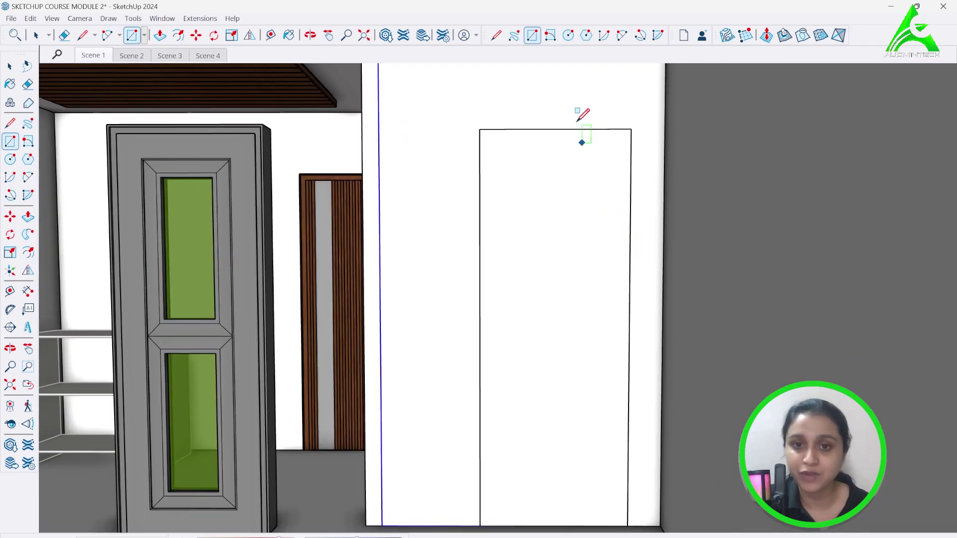
pyautogui.scroll(-2, 573, 159)
pyautogui.scroll(1, 563, 193)
# - Make the new rectangle in the door opening a group
pyautogui.press('space')
pyautogui.click(542, 195)
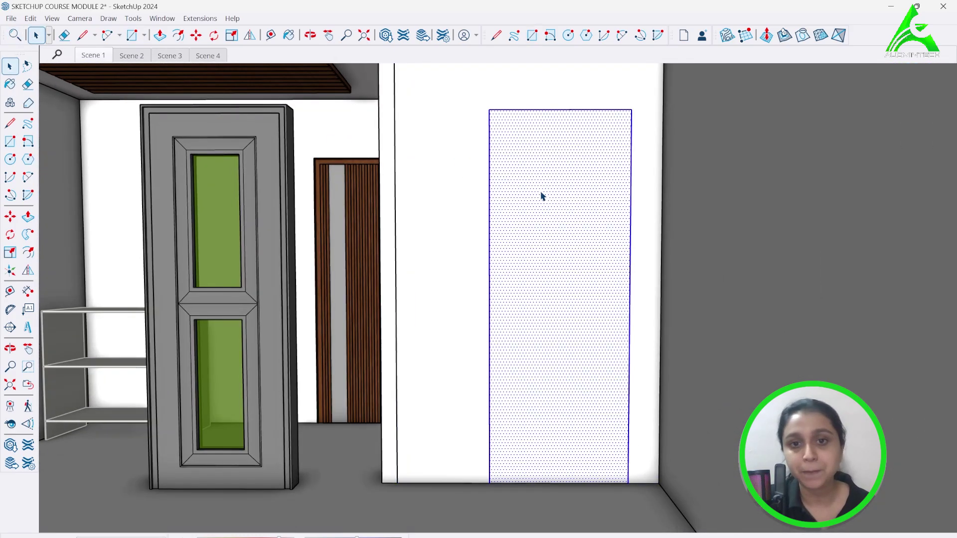
pyautogui.rightClick(541, 193)
pyautogui.click(584, 299)
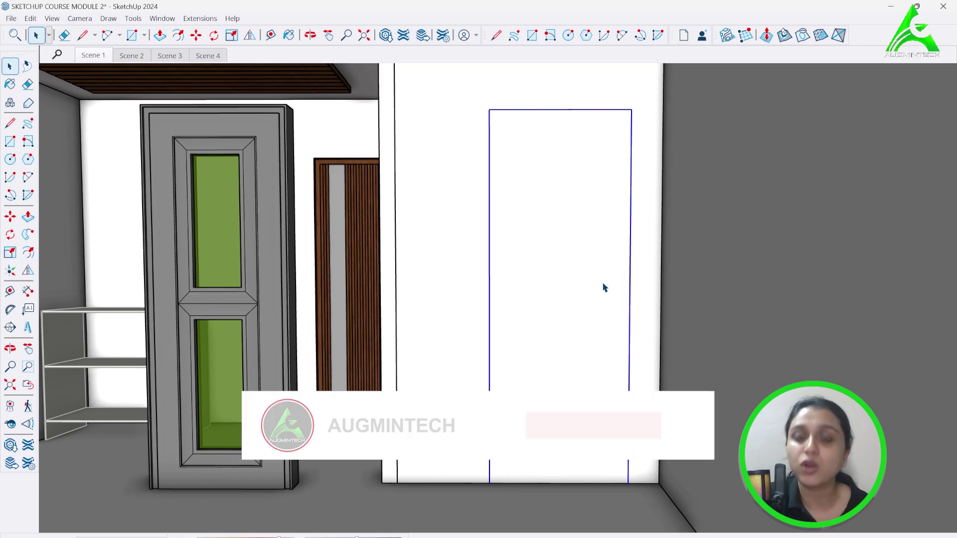
# - Open the rectangle group for editing and offset its face inward to outline the door frame
pyautogui.doubleClick(572, 216)
pyautogui.click(178, 35)
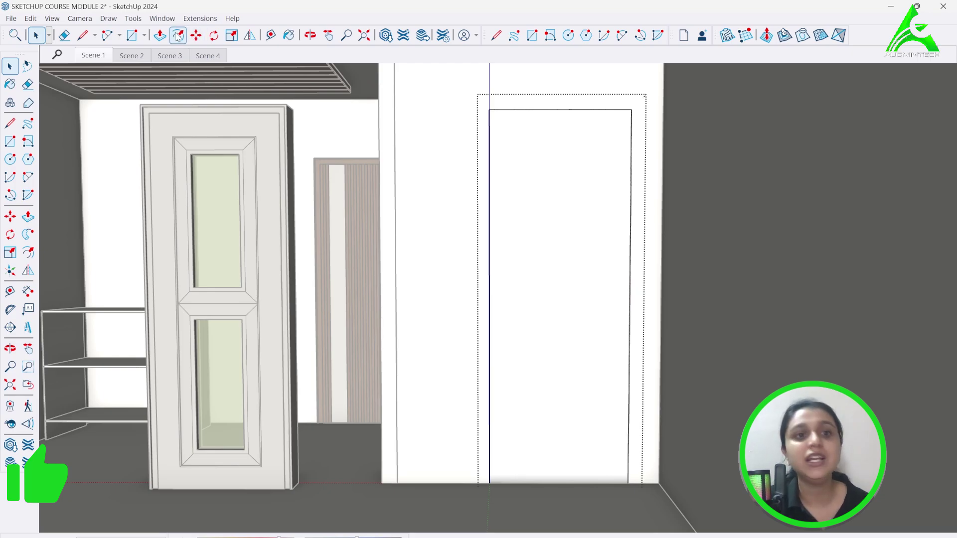
pyautogui.click(553, 124)
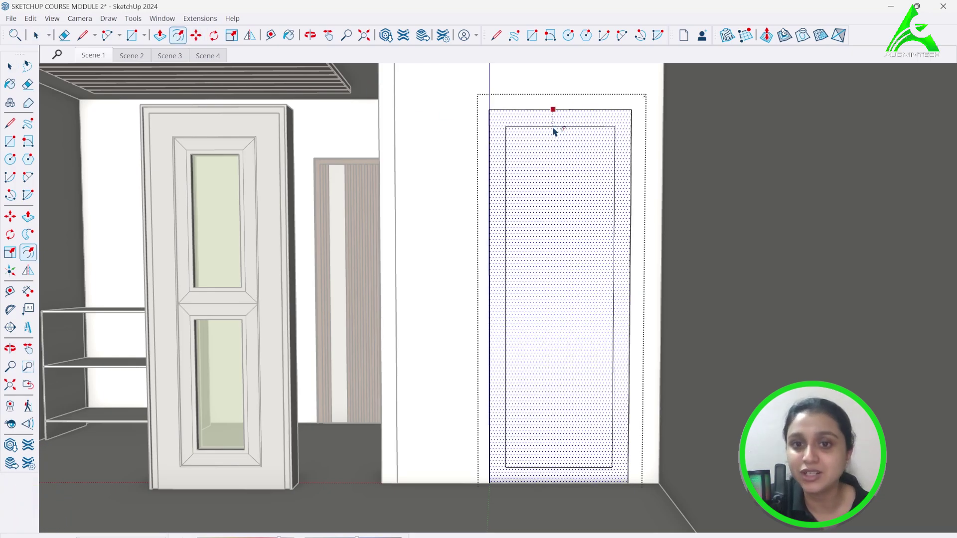
pyautogui.press('Return')
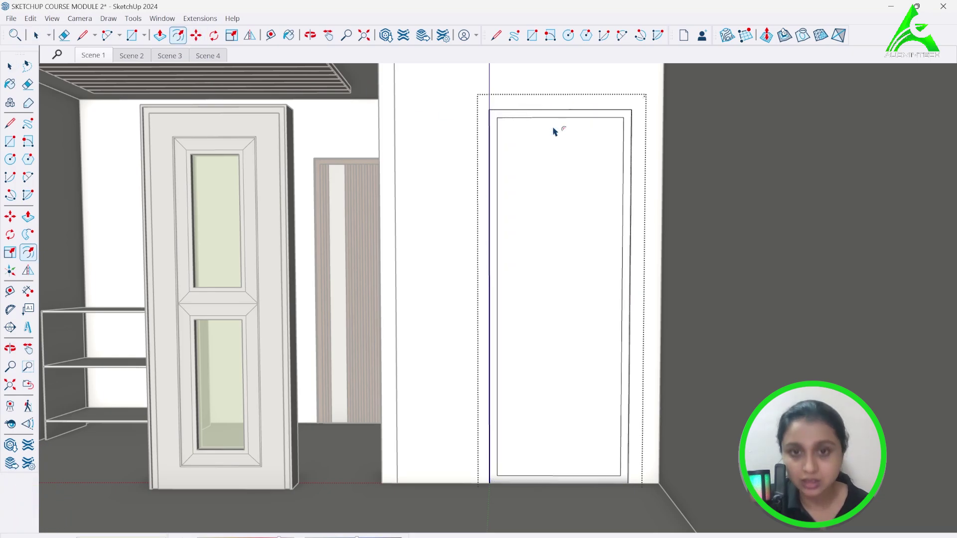
# - Extend the inner frame outline down to the floor and erase its bottom horizontal edge
pyautogui.click(82, 35)
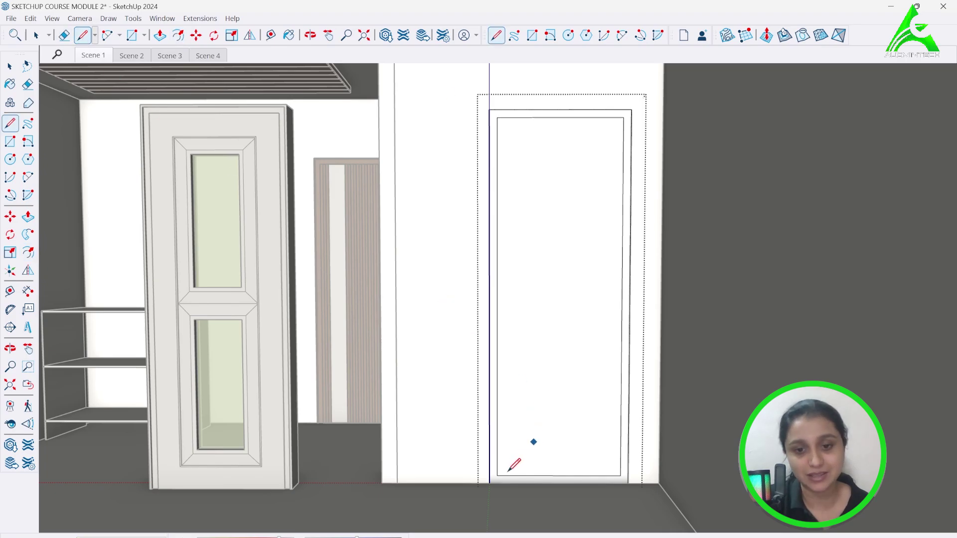
pyautogui.scroll(3, 504, 500)
pyautogui.scroll(2, 503, 499)
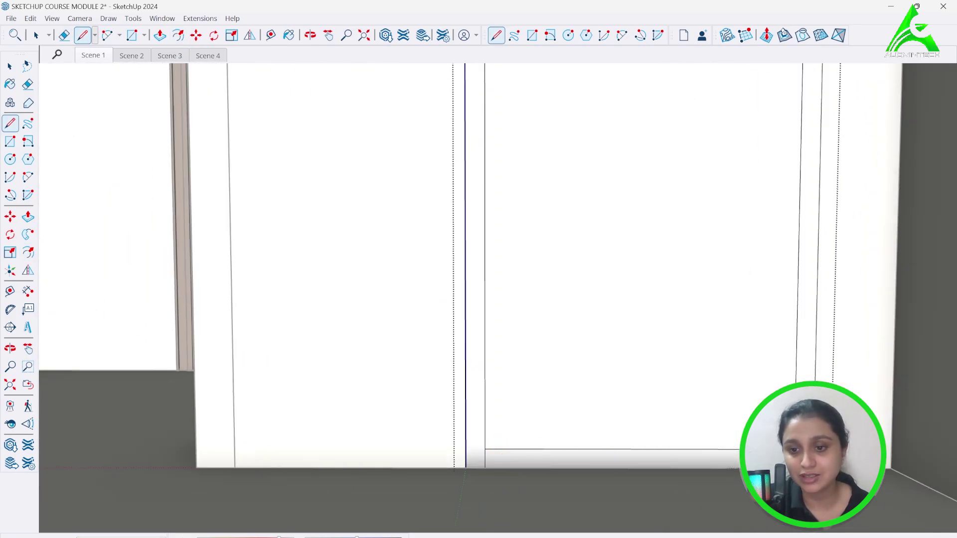
pyautogui.click(63, 35)
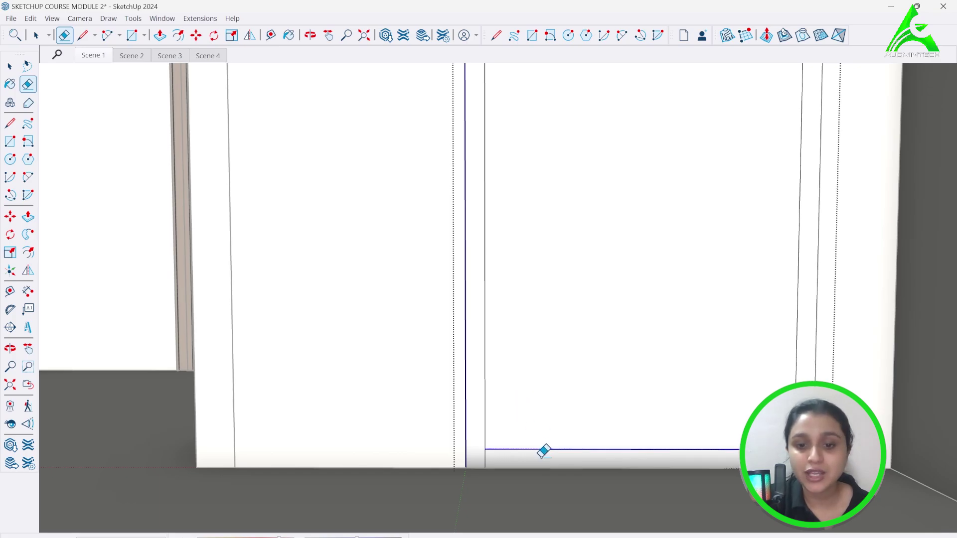
pyautogui.click(543, 449)
pyautogui.scroll(-5, 513, 506)
# - Delete the face inside the frame outline, leaving only the door frame profile
pyautogui.click(36, 36)
pyautogui.click(572, 175)
pyautogui.press('Delete')
# - Push/Pull the door frame profile through the thickness of the wall
pyautogui.scroll(-3, 555, 267)
pyautogui.moveTo(527, 358); pyautogui.dragTo(645, 222, button='middle')
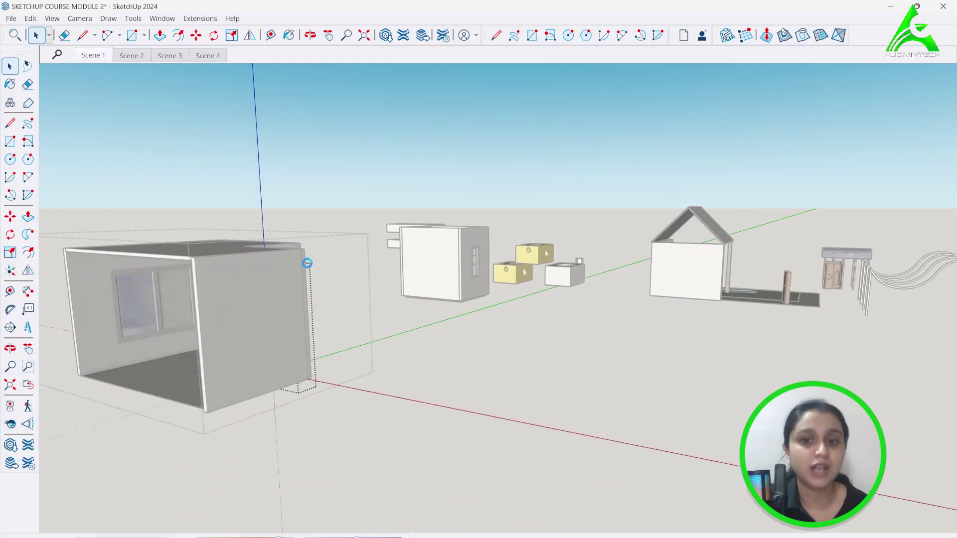
pyautogui.scroll(-1, 308, 265)
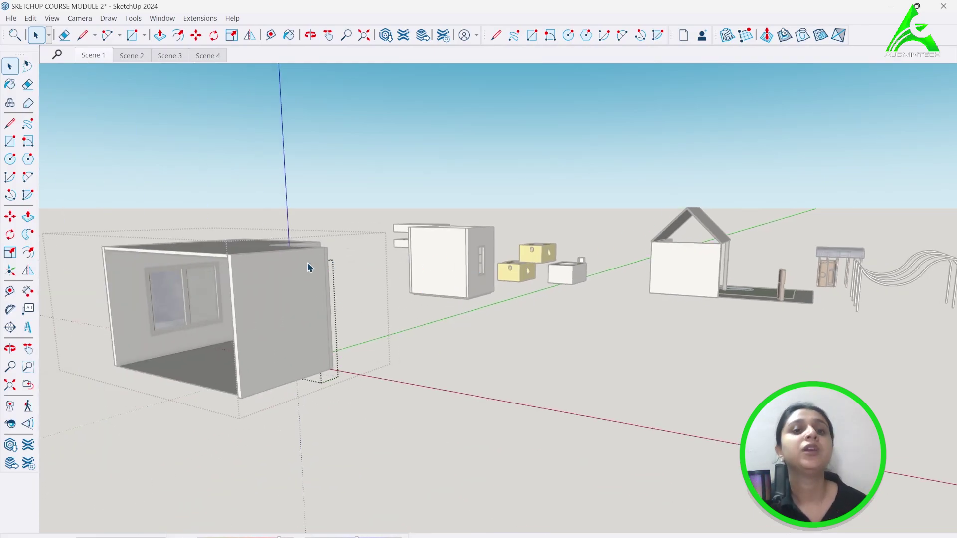
pyautogui.moveTo(351, 212); pyautogui.dragTo(323, 220, button='middle')
pyautogui.scroll(10, 324, 220)
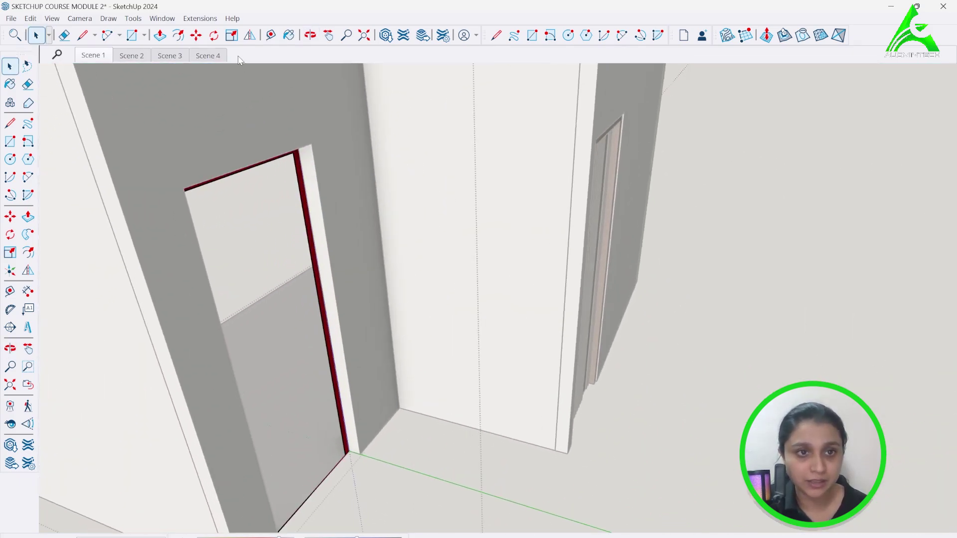
pyautogui.click(160, 35)
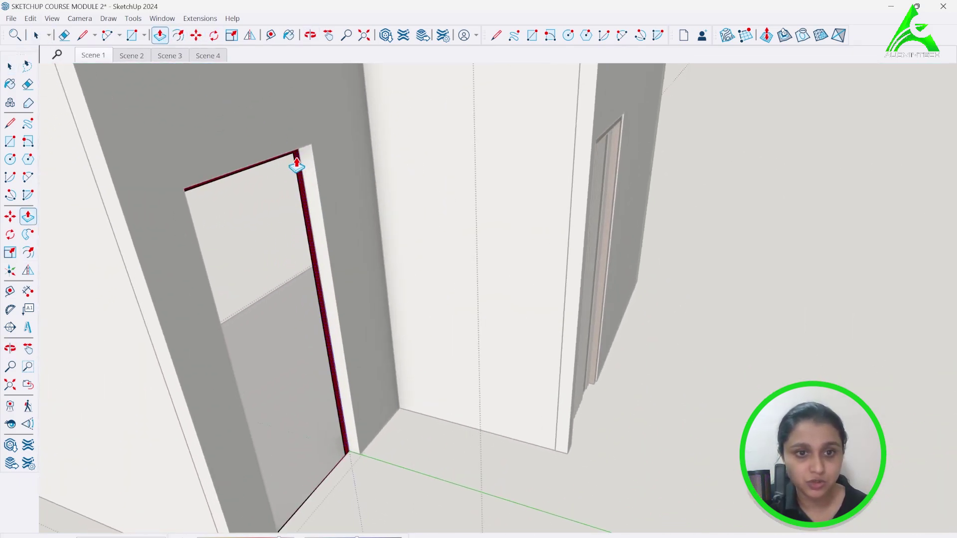
pyautogui.moveTo(310, 150); pyautogui.dragTo(619, 166, button='middle')
pyautogui.scroll(-8, 604, 169)
pyautogui.moveTo(324, 229); pyautogui.dragTo(478, 175, button='middle')
pyautogui.scroll(2, 715, 106)
pyautogui.scroll(4, 716, 106)
pyautogui.scroll(-4, 429, 398)
pyautogui.moveTo(570, 225); pyautogui.dragTo(578, 154, button='middle')
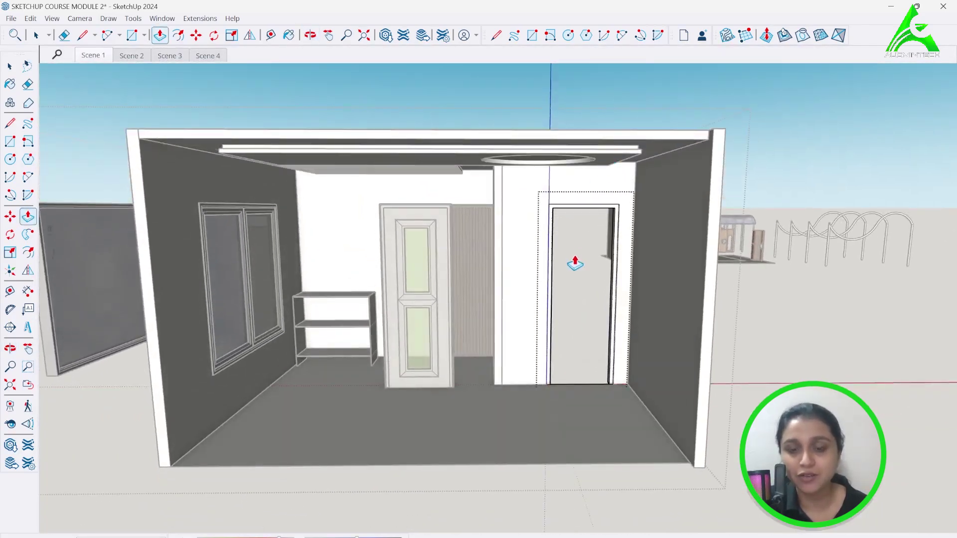
# - Select the door frame's front face and offset its outline by a small distance to form a narrow border around the frame
pyautogui.scroll(3, 576, 250)
pyautogui.press('space')
pyautogui.press('space')
pyautogui.scroll(-10, 573, 239)
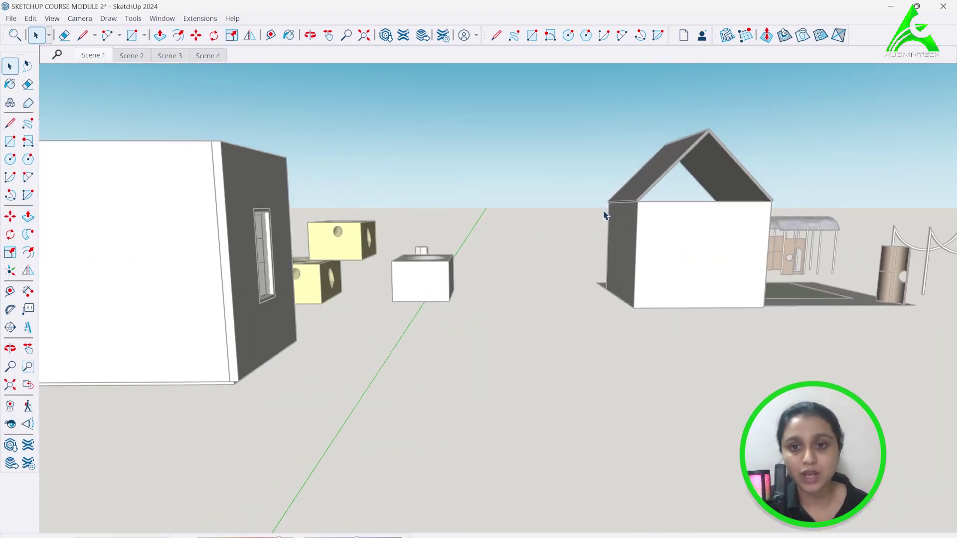
pyautogui.scroll(8, 614, 234)
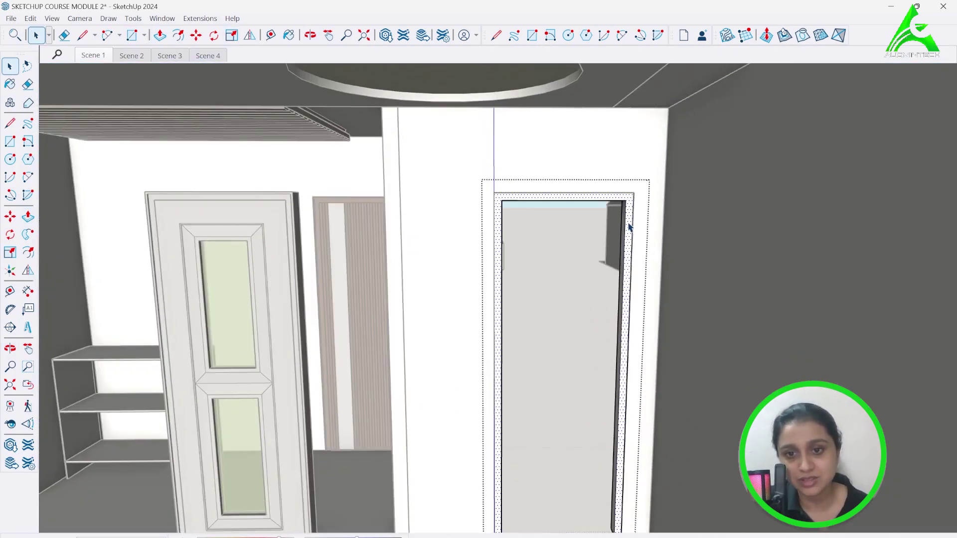
pyautogui.scroll(5, 629, 226)
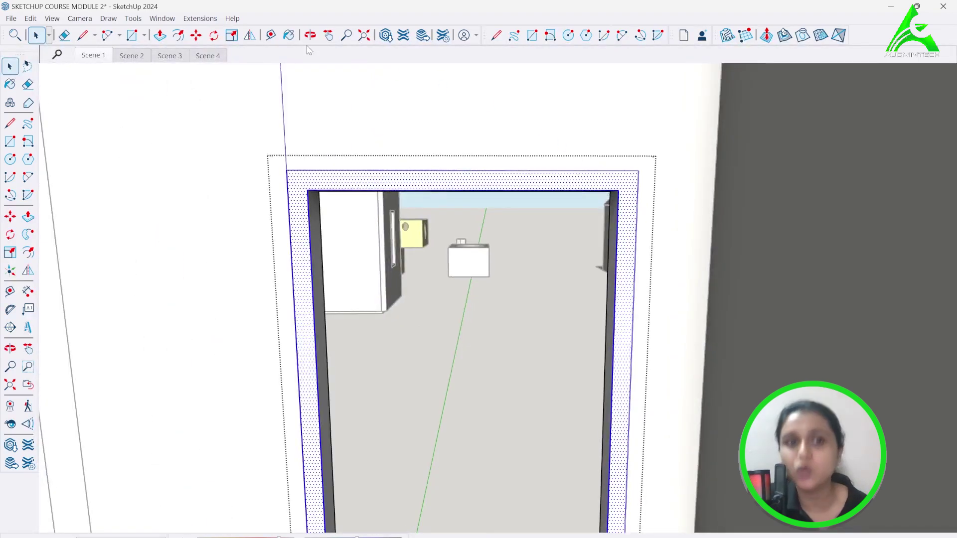
pyautogui.click(178, 35)
pyautogui.click(340, 173)
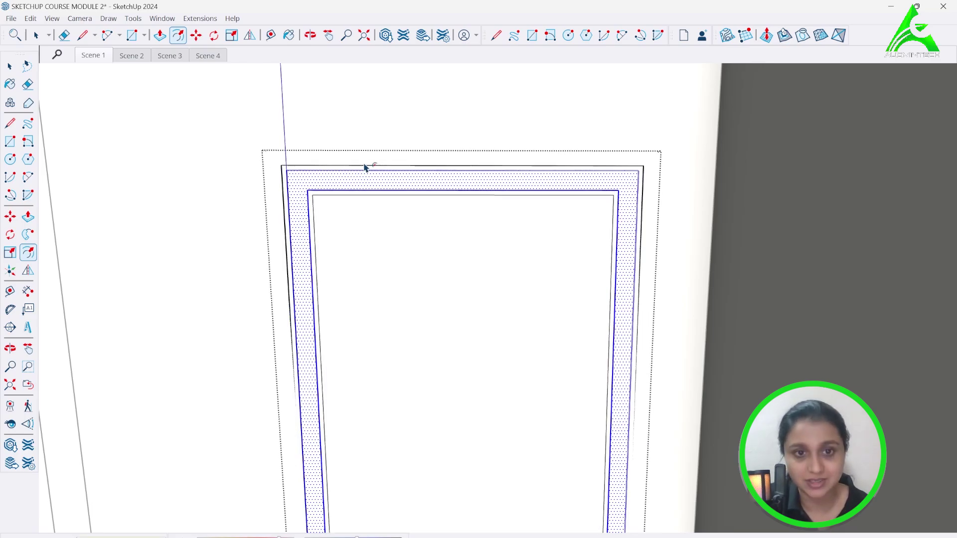
pyautogui.click(36, 35)
pyautogui.scroll(2, 418, 179)
pyautogui.click(334, 100)
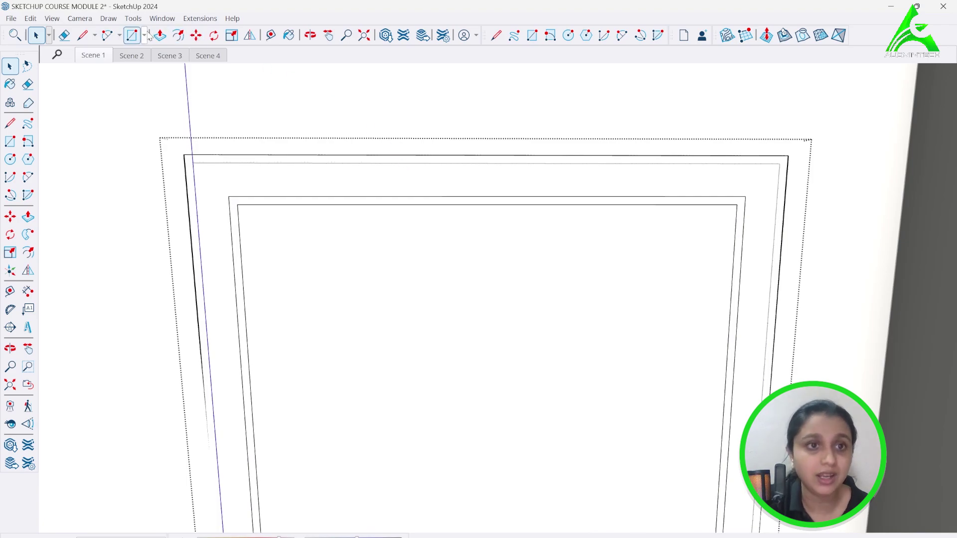
# - Offset the door frame's front face outline again to add another narrow border strip outside it
pyautogui.click(179, 36)
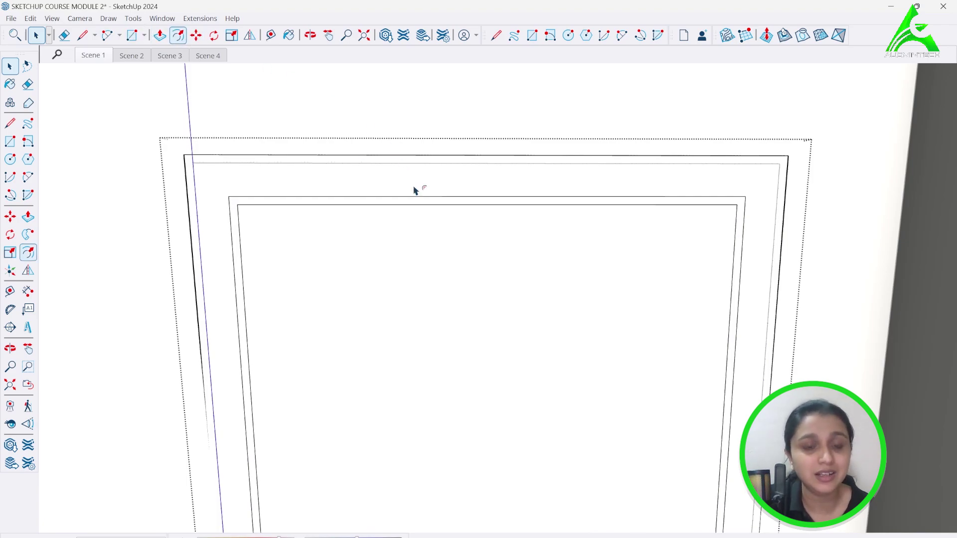
pyautogui.click(391, 150)
pyautogui.press('space')
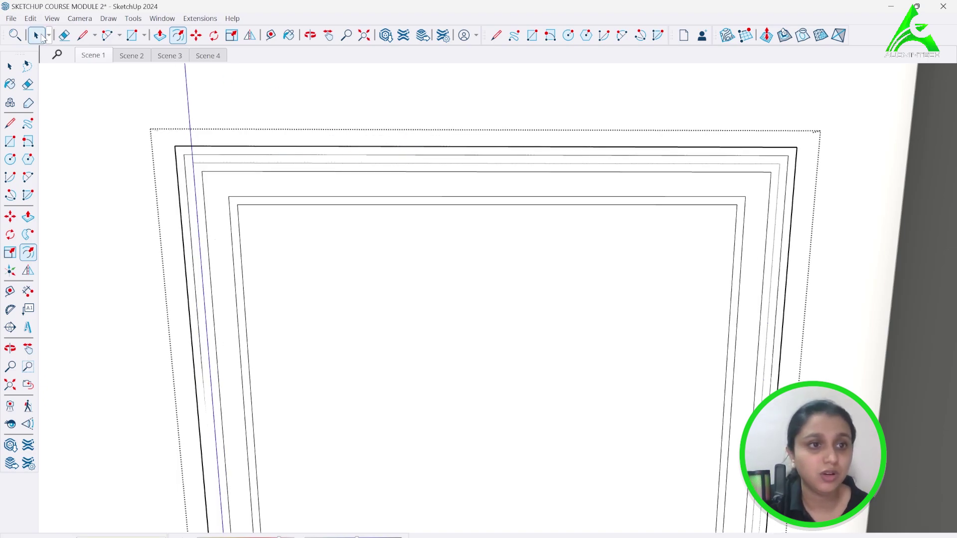
# - Erase the surplus offset outline inside the frame face, keeping the outer border strips
pyautogui.click(64, 34)
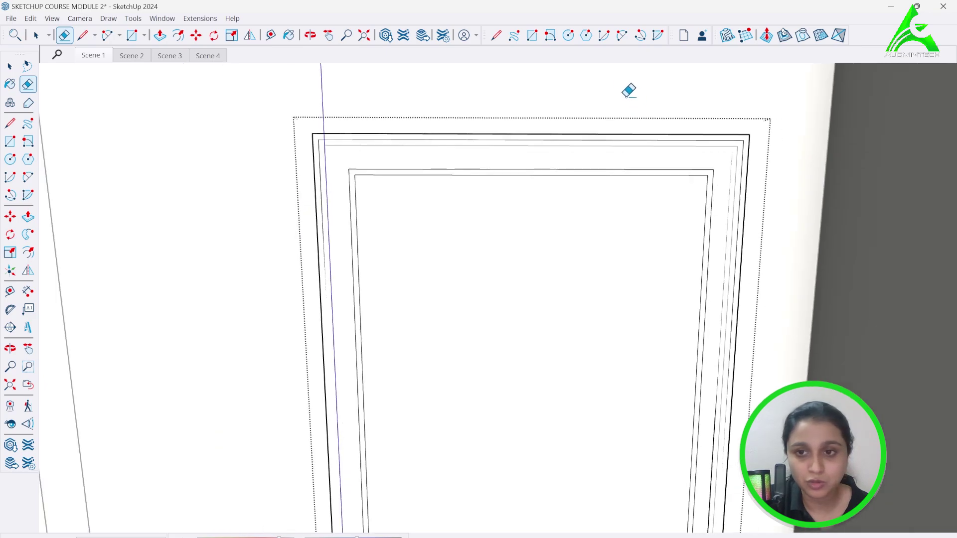
pyautogui.scroll(-4, 632, 92)
pyautogui.scroll(3, 468, 164)
pyautogui.scroll(-4, 421, 138)
pyautogui.scroll(5, 421, 87)
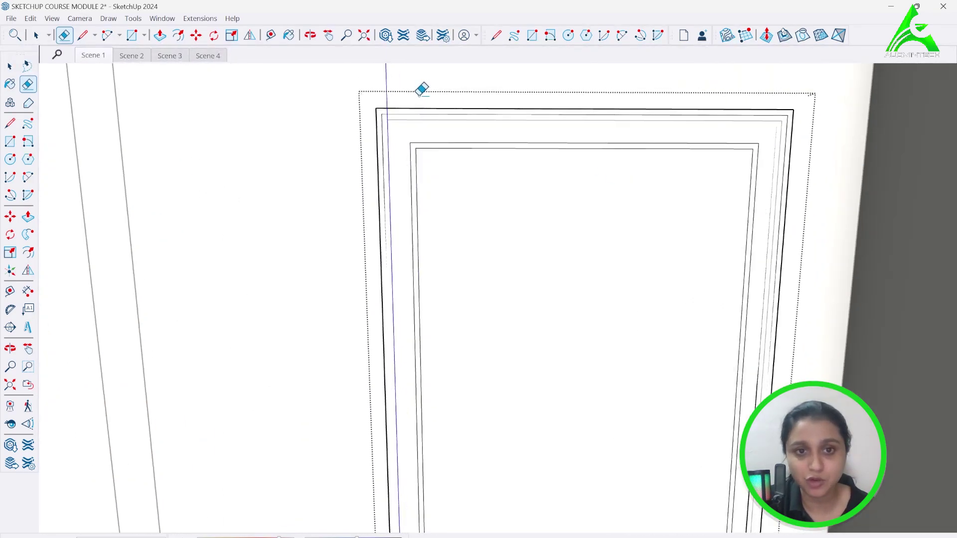
pyautogui.scroll(-4, 513, 89)
pyautogui.scroll(5, 478, 315)
pyautogui.scroll(-2, 503, 479)
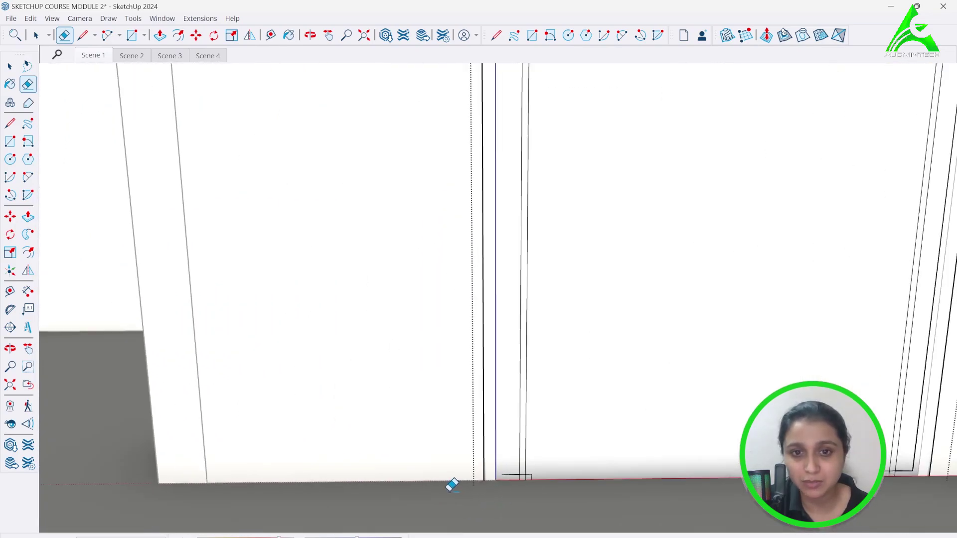
pyautogui.scroll(-4, 459, 469)
pyautogui.scroll(5, 608, 103)
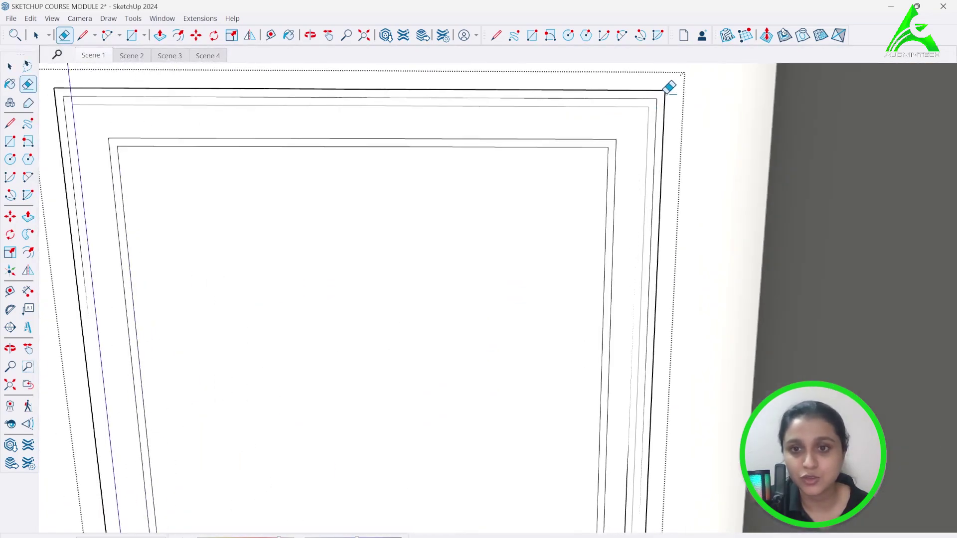
pyautogui.click(166, 37)
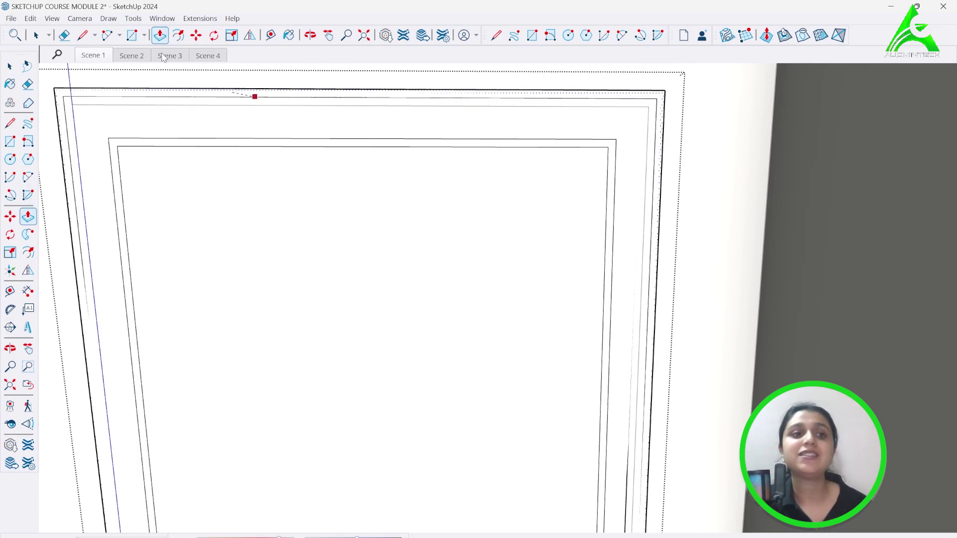
pyautogui.click(256, 95)
pyautogui.click(36, 36)
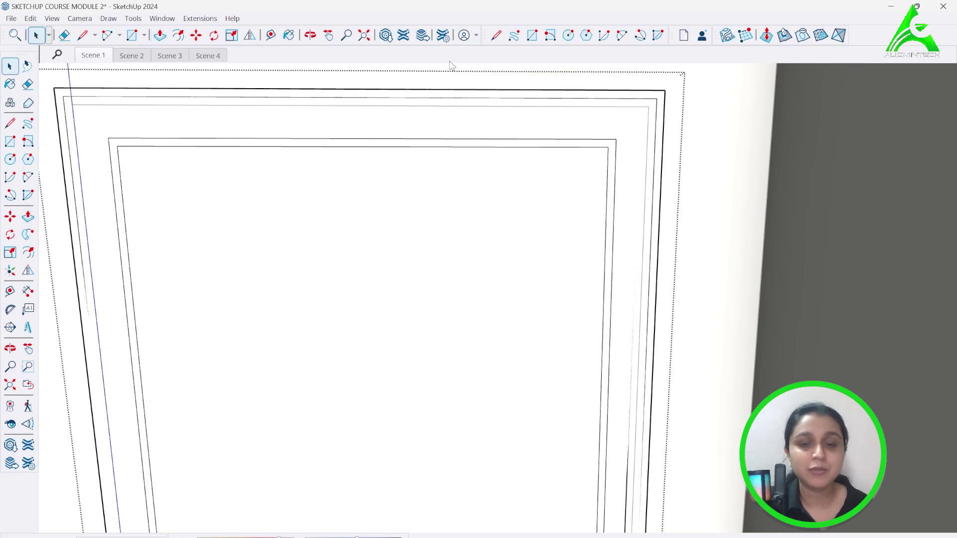
# - Draw closing lines along the floor edge at the lower ends of the offset frame outlines
pyautogui.scroll(-5, 493, 140)
pyautogui.scroll(-5, 483, 116)
pyautogui.moveTo(483, 116); pyautogui.dragTo(417, 319, button='middle')
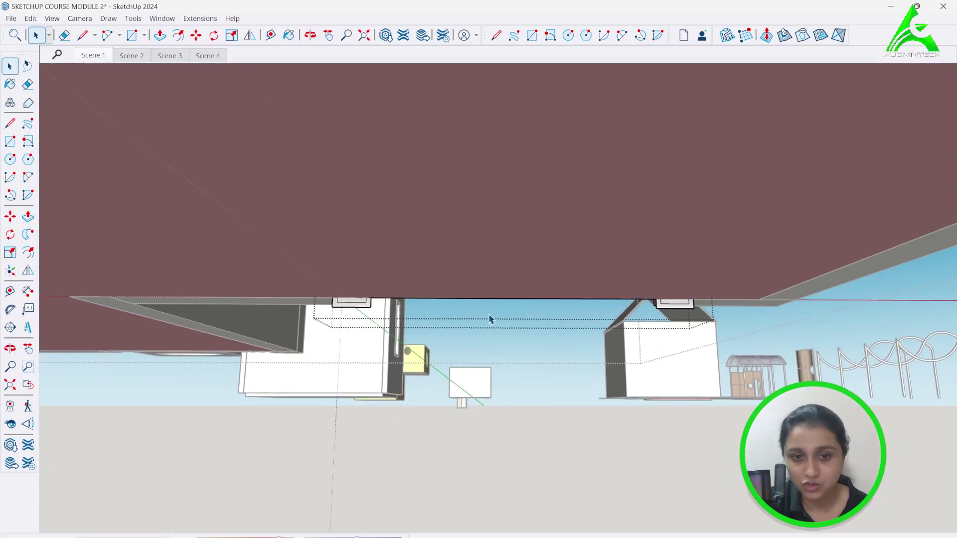
pyautogui.click(82, 34)
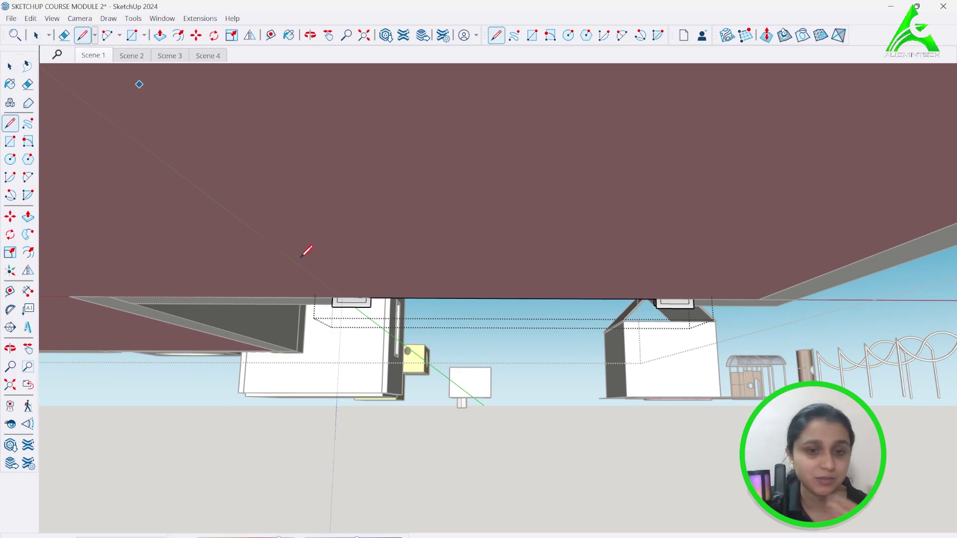
pyautogui.scroll(2, 332, 294)
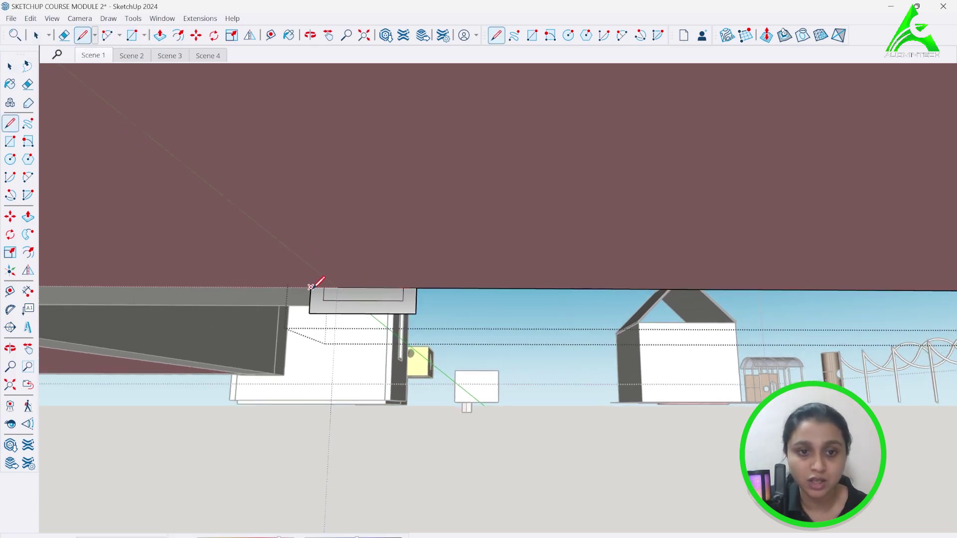
pyautogui.moveTo(244, 326); pyautogui.dragTo(474, 323, button='middle')
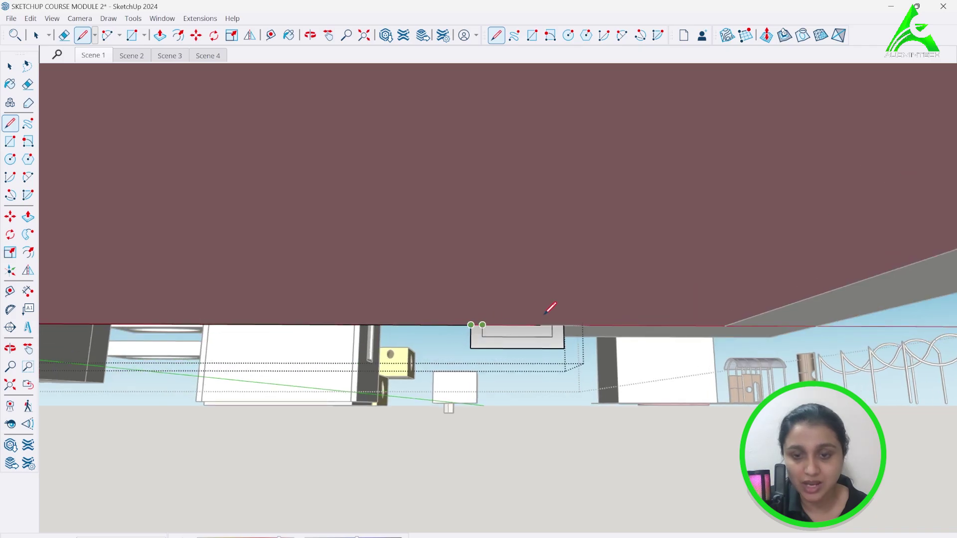
# - Erase the parts of the offset outlines that extend below the floor
pyautogui.click(62, 36)
pyautogui.click(508, 351)
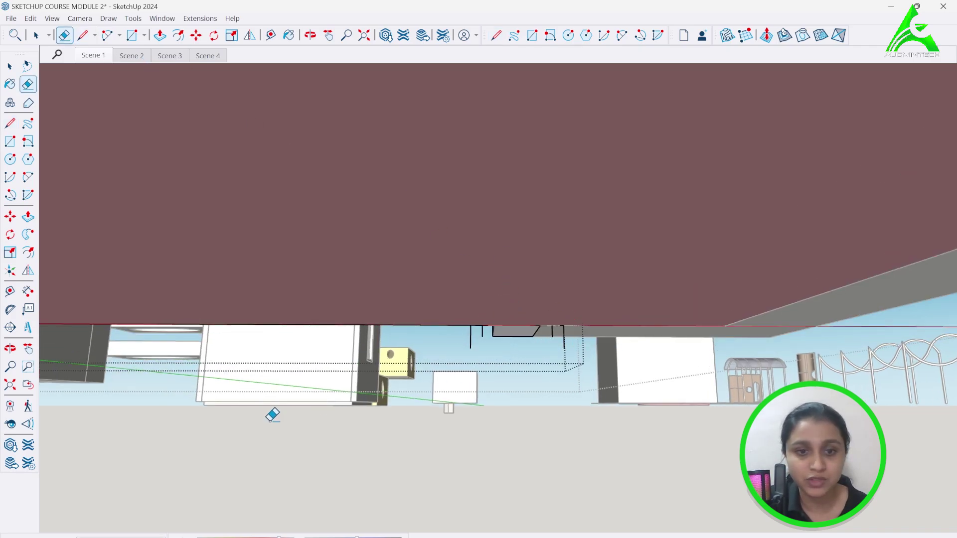
pyautogui.scroll(-2, 778, 284)
pyautogui.scroll(2, 164, 357)
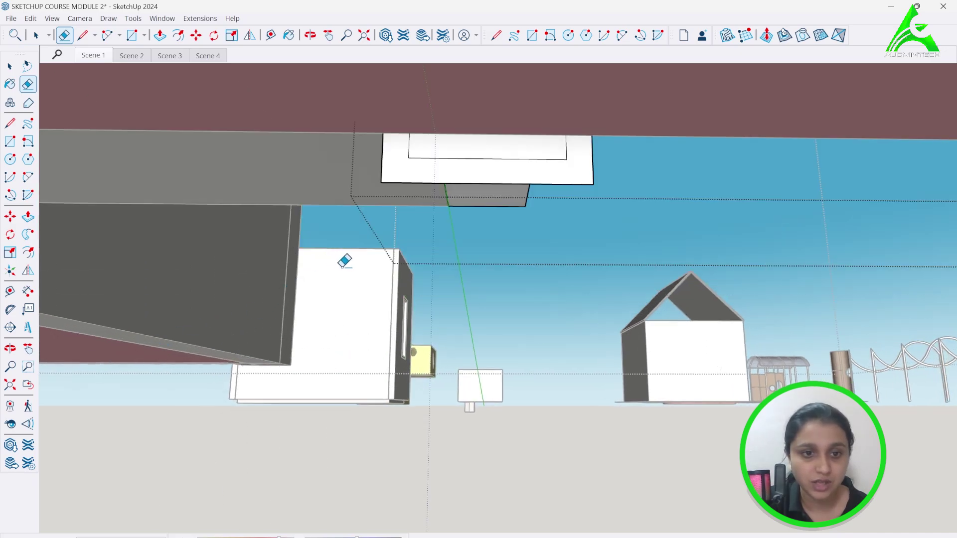
pyautogui.moveTo(437, 160); pyautogui.dragTo(427, 193)
pyautogui.moveTo(373, 155); pyautogui.dragTo(416, 153)
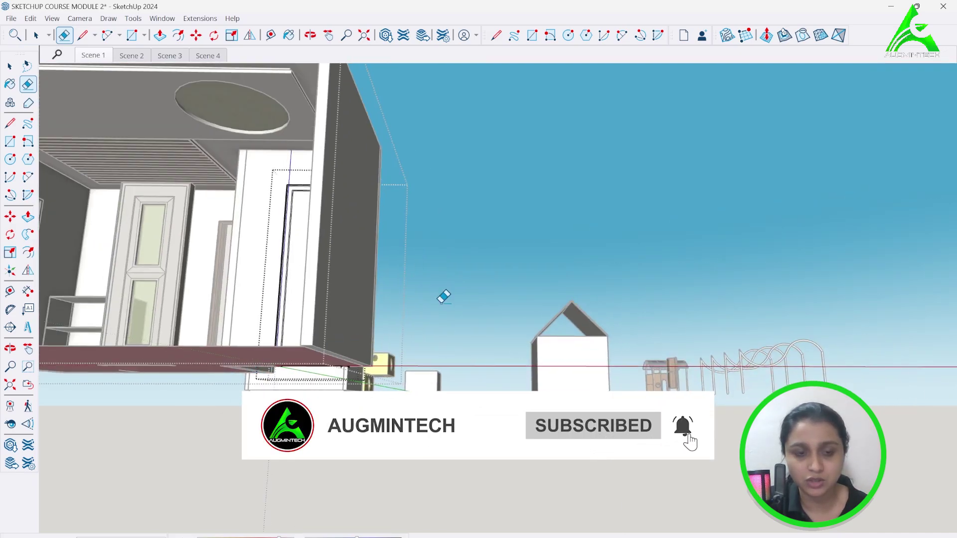
pyautogui.moveTo(520, 306); pyautogui.dragTo(338, 282)
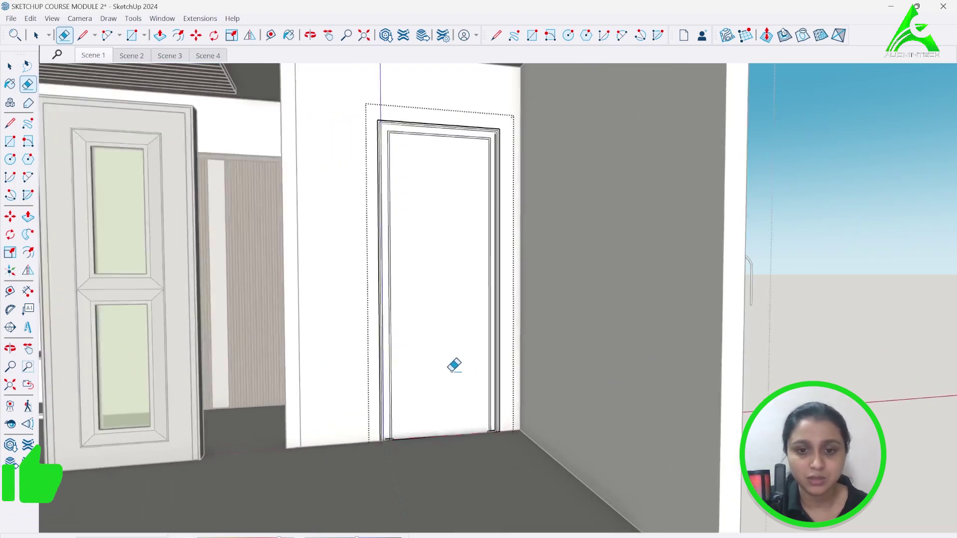
# - Erase the stray edges at the foot of the right jamb and clear the face filling the doorway
pyautogui.moveTo(454, 366); pyautogui.dragTo(454, 440, button='middle')
pyautogui.scroll(3, 464, 436)
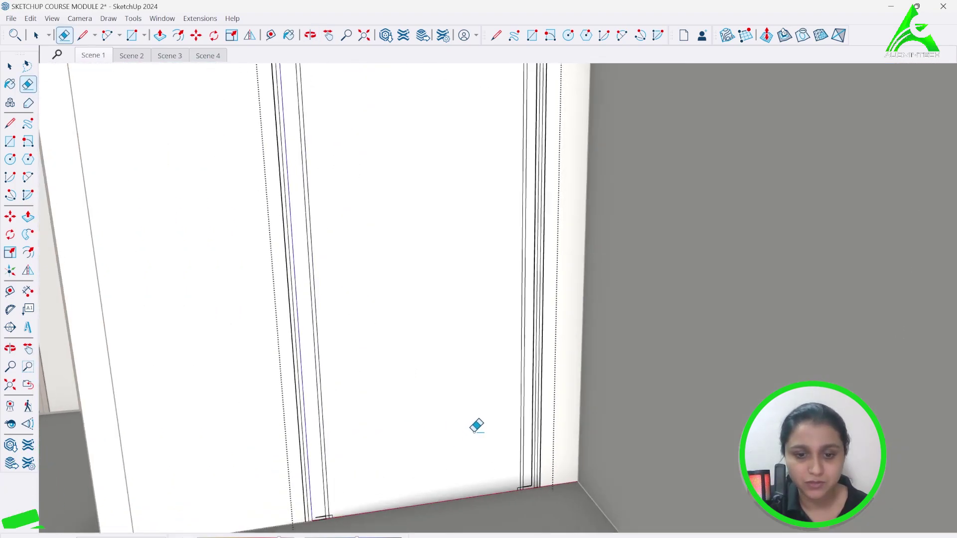
pyautogui.scroll(5, 553, 483)
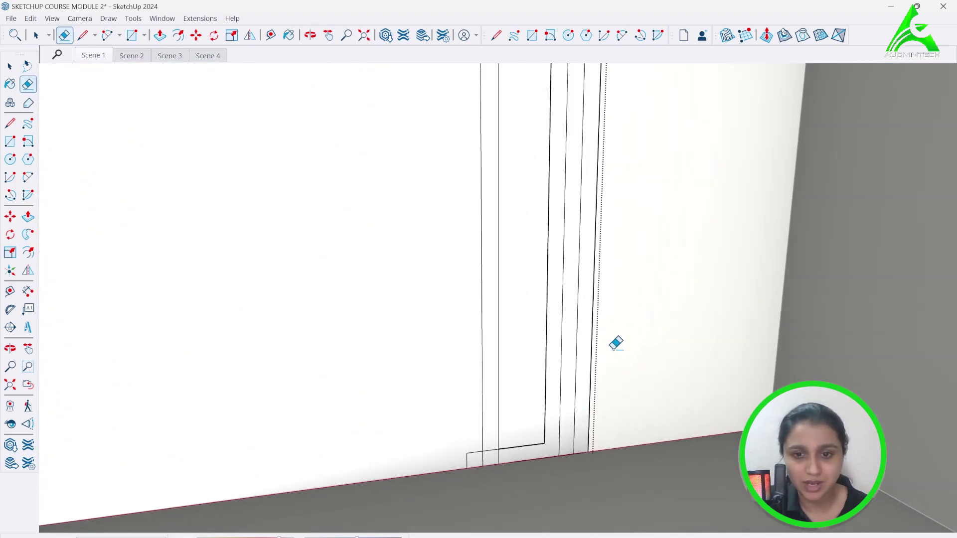
pyautogui.moveTo(530, 438); pyautogui.dragTo(530, 460)
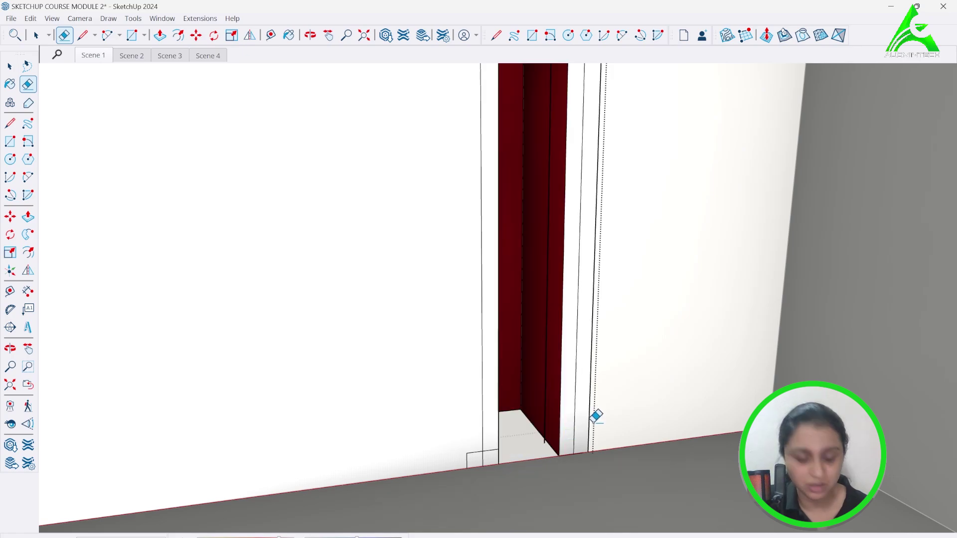
pyautogui.hotkey('ctrl', 'z')
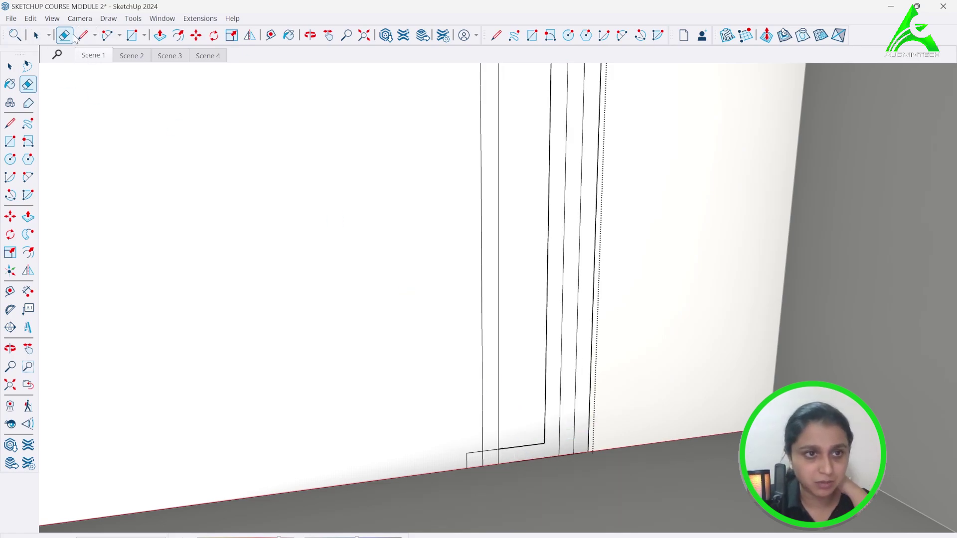
pyautogui.click(483, 445)
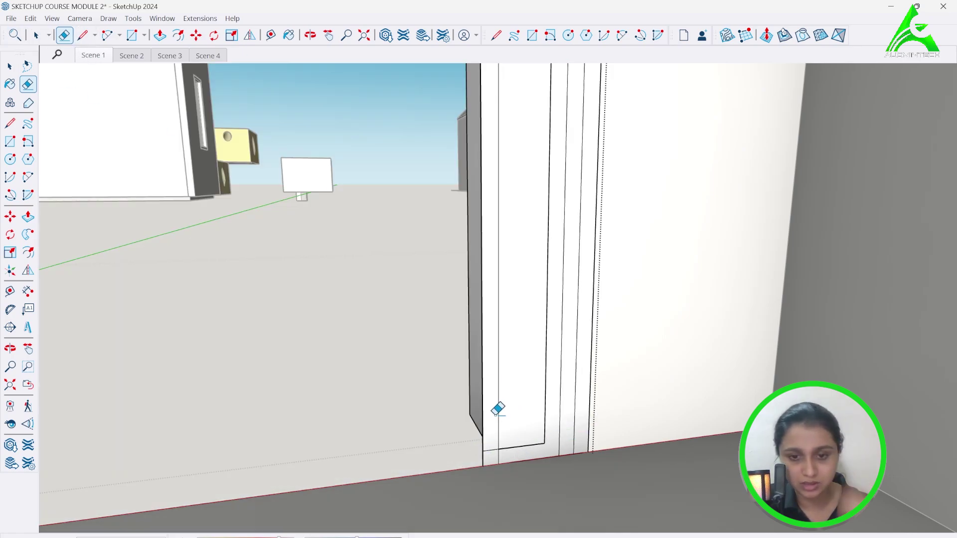
pyautogui.scroll(-1, 493, 441)
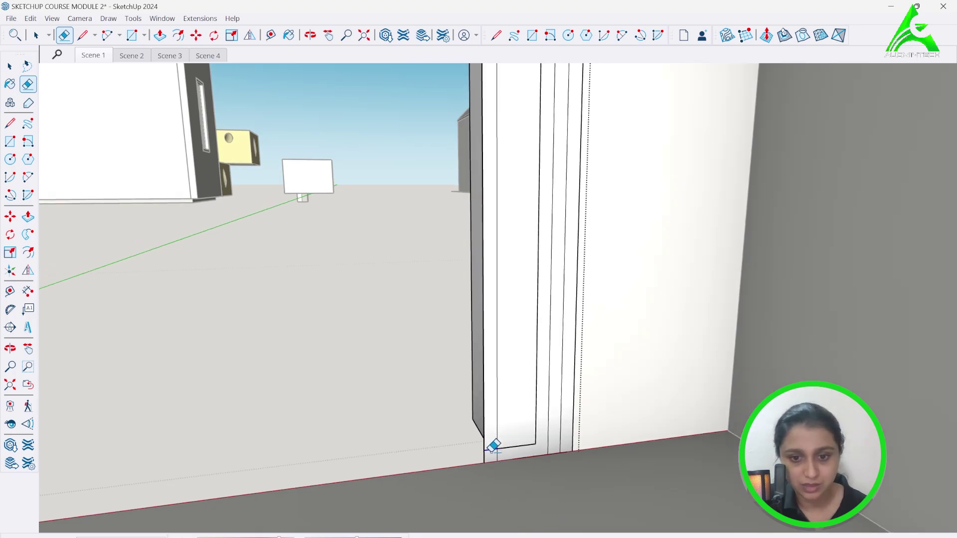
pyautogui.scroll(-1, 531, 443)
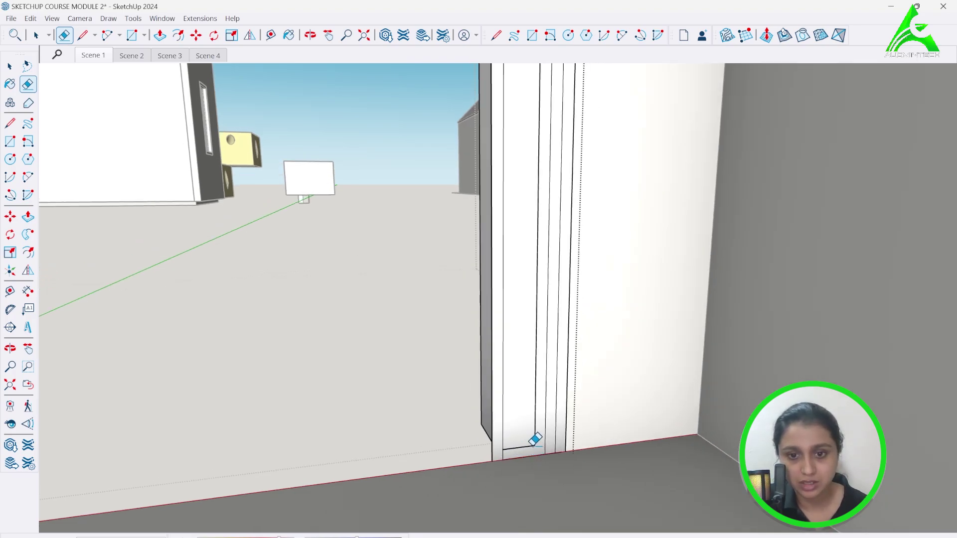
# - Erase the leftover small edges at the foot of the left jamb
pyautogui.scroll(-4, 543, 442)
pyautogui.scroll(3, 235, 491)
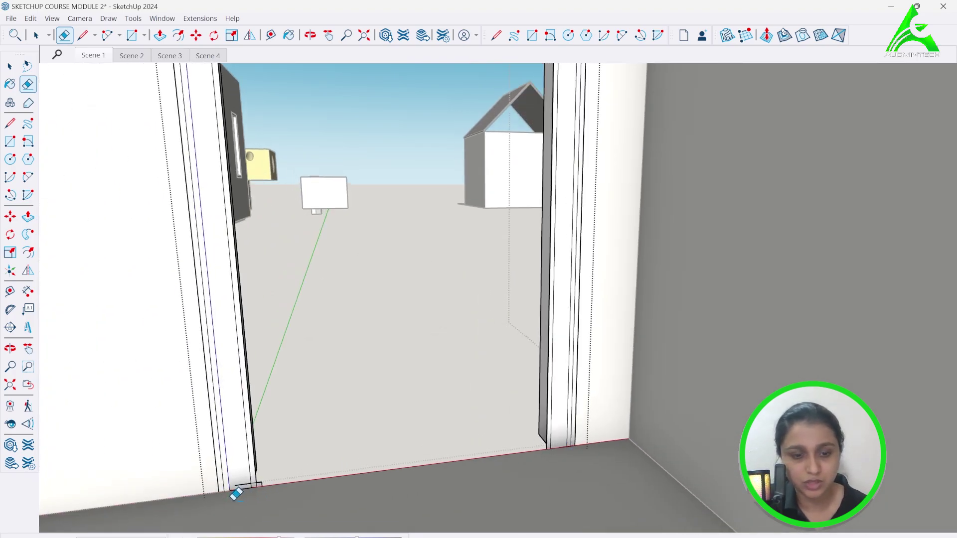
pyautogui.scroll(1, 248, 476)
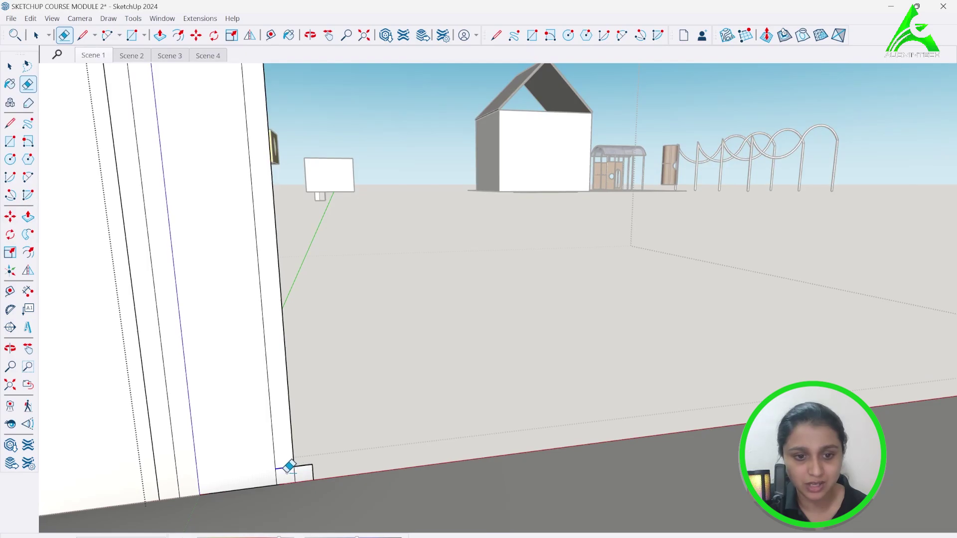
pyautogui.click(312, 468)
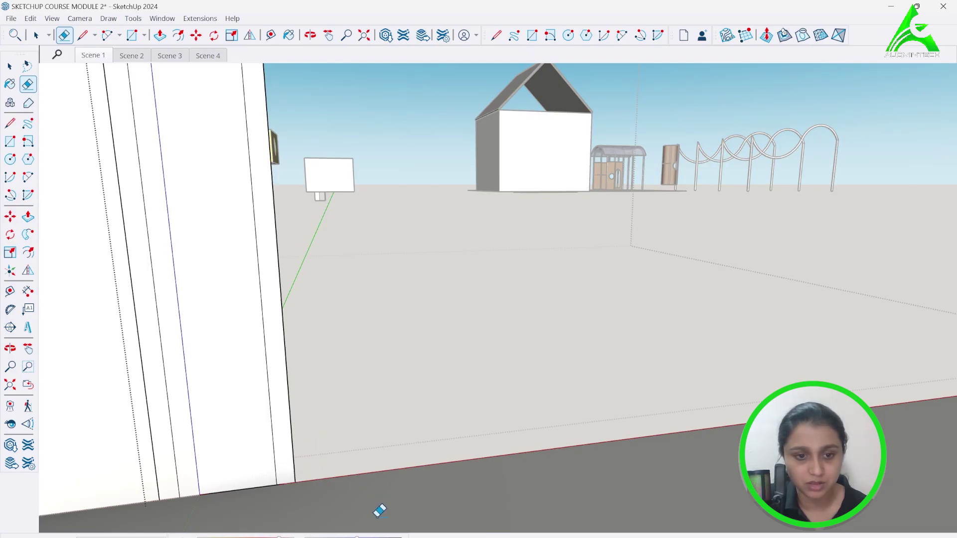
pyautogui.scroll(-8, 379, 511)
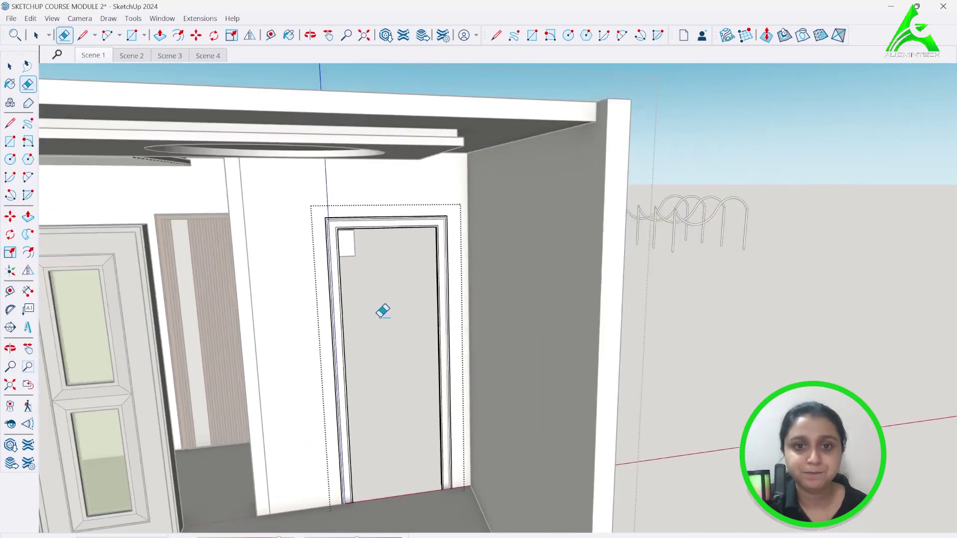
# - Push/Pull the frame's front border strips to different depths to form a stepped moulding with a raised outer edge
pyautogui.scroll(5, 330, 193)
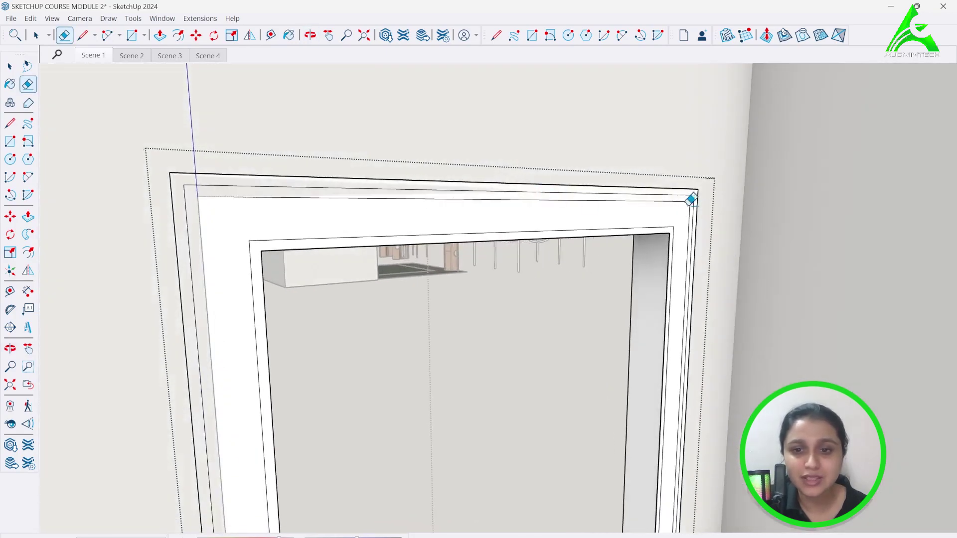
pyautogui.click(159, 34)
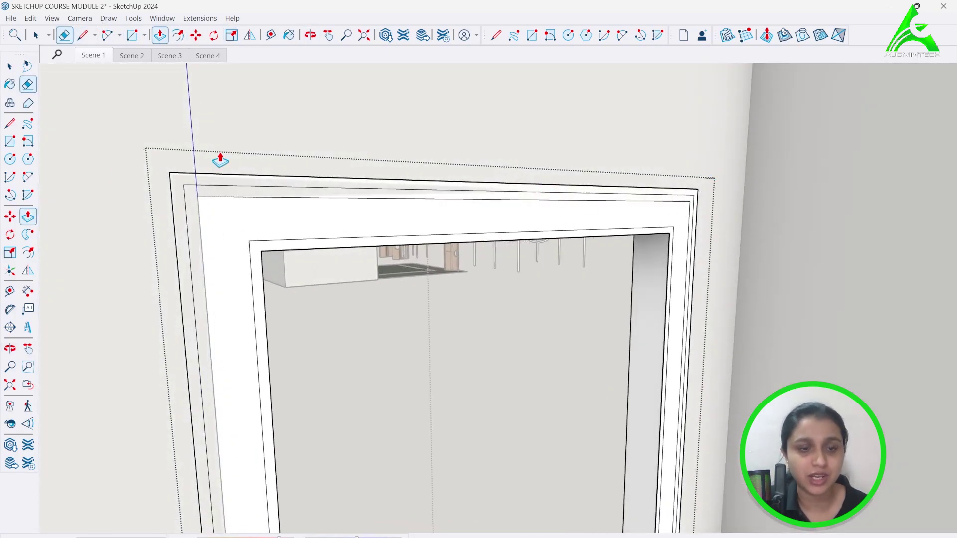
pyautogui.scroll(3, 209, 185)
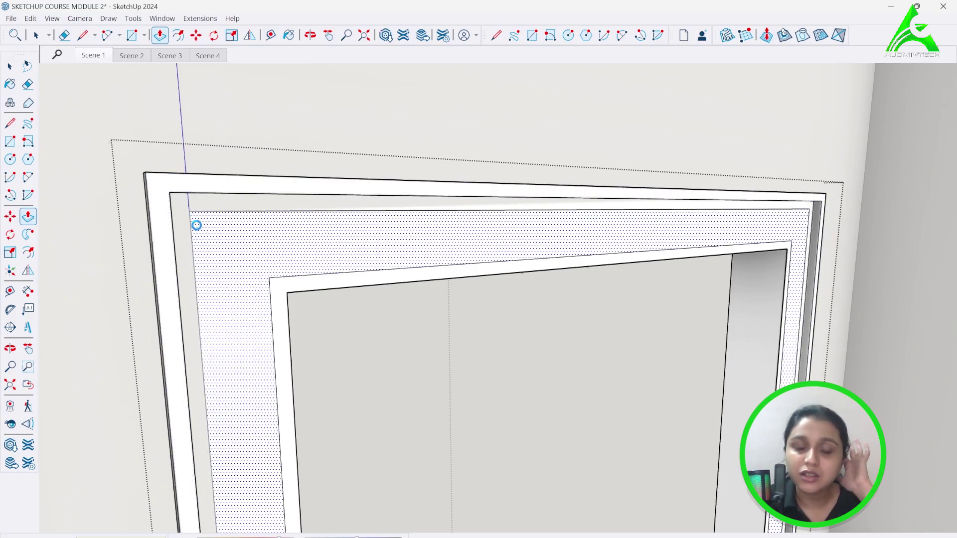
pyautogui.click(202, 191)
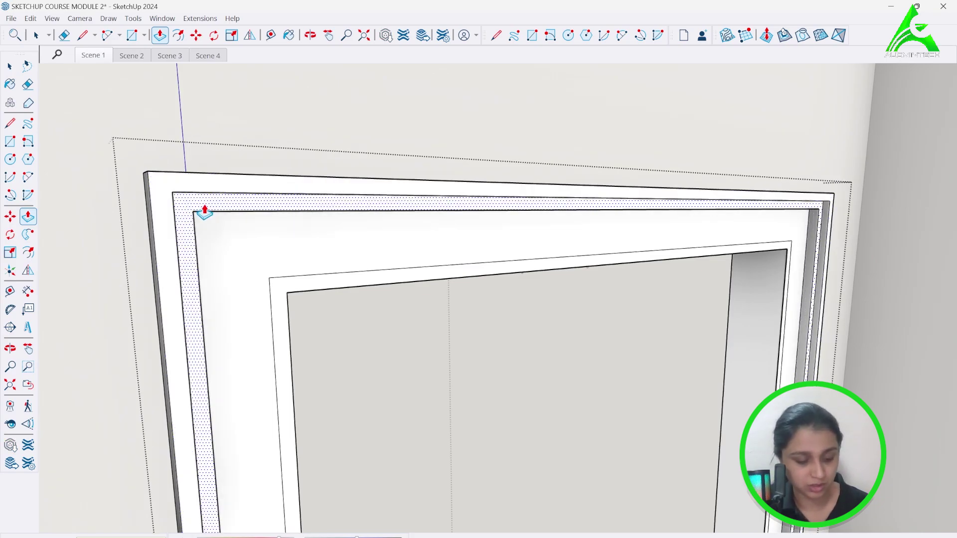
pyautogui.click(204, 209)
# - Draw diagonal lines joining the inner and outer corners of the recessed strip at both top corners of the frame
pyautogui.click(83, 36)
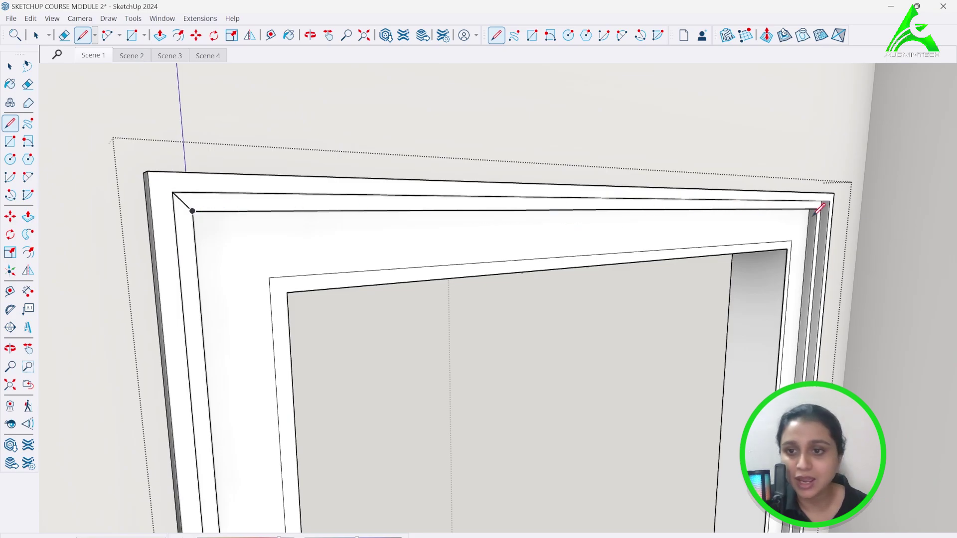
pyautogui.scroll(2, 786, 215)
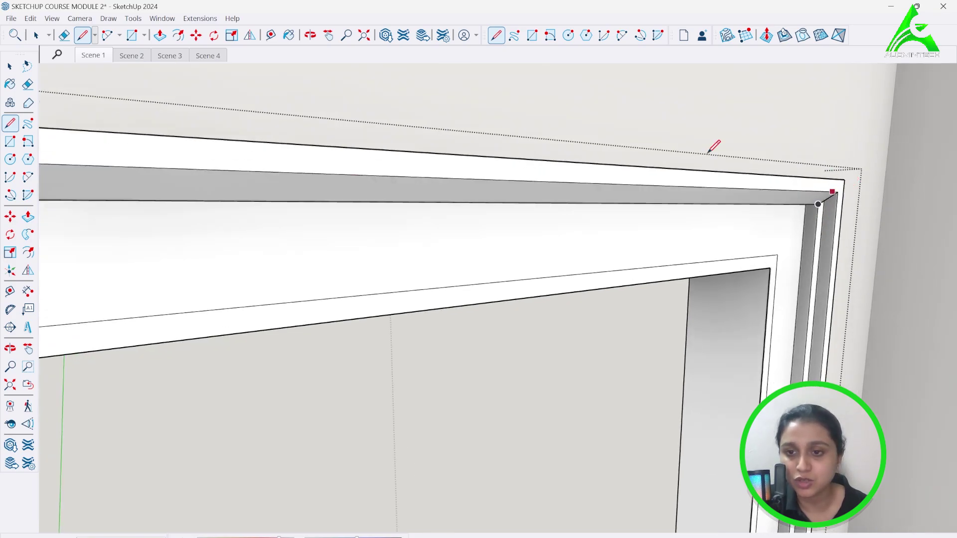
pyautogui.scroll(-5, 331, 81)
pyautogui.scroll(-2, 590, 104)
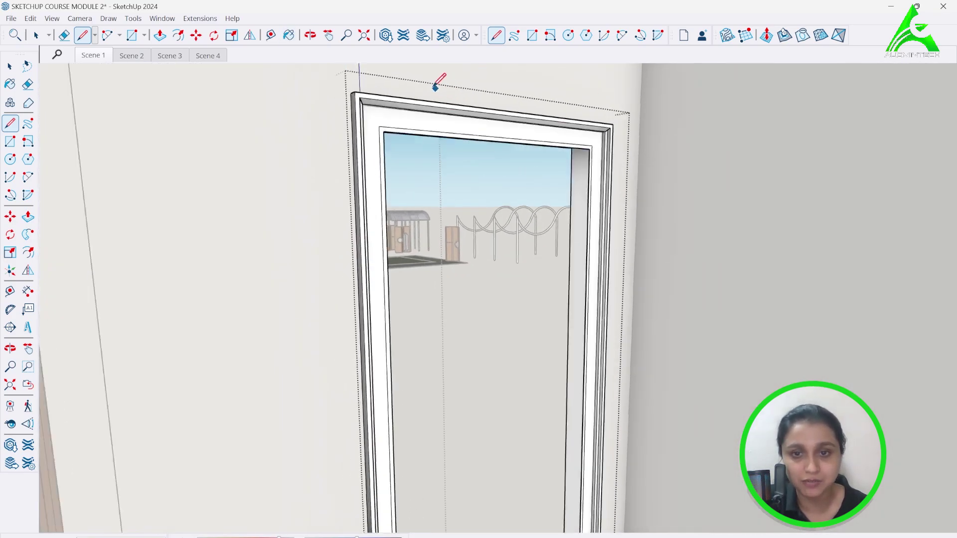
# - Draw connecting lines across the recessed strip at the foot of both jambs to form the sloped moulding faces
pyautogui.scroll(-3, 437, 81)
pyautogui.scroll(5, 548, 518)
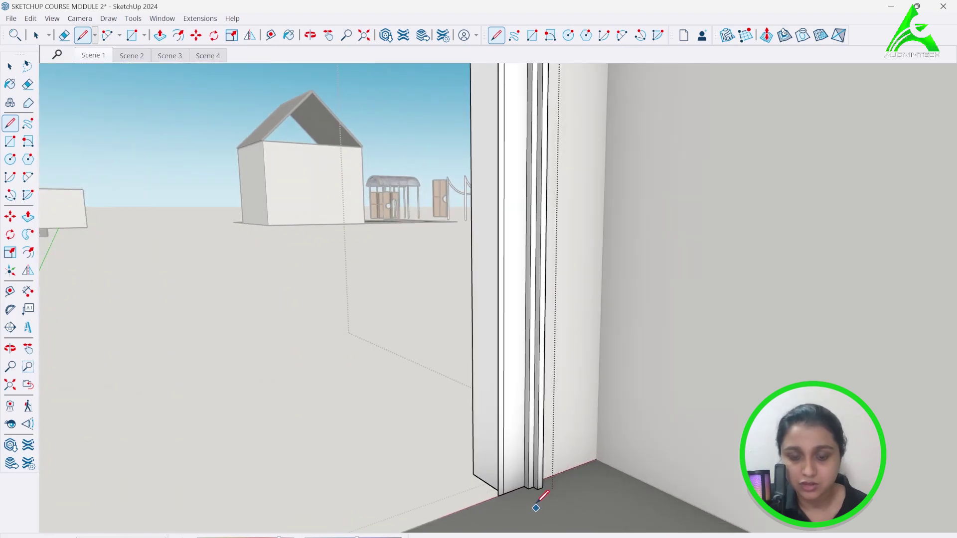
pyautogui.scroll(-5, 548, 456)
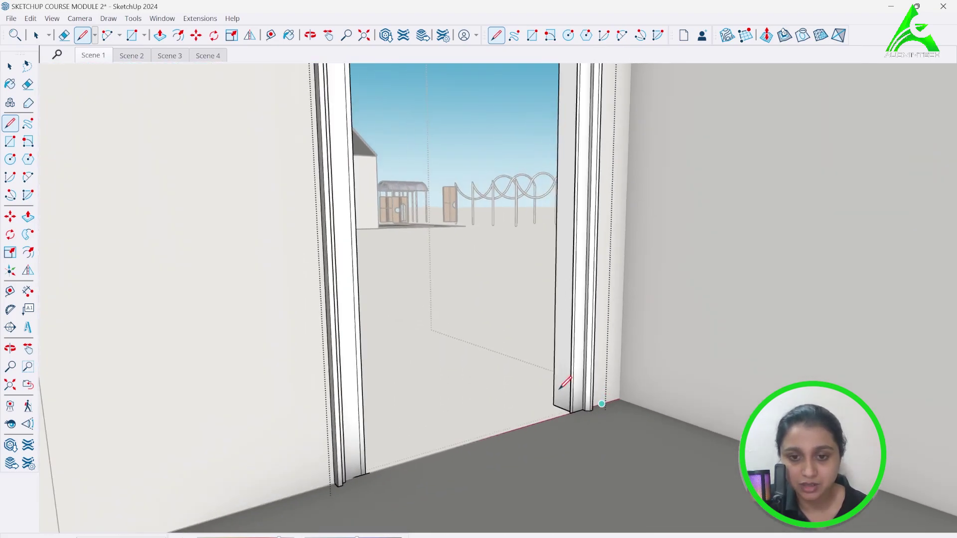
pyautogui.moveTo(559, 389)
pyautogui.mouseDown(button='middle')
pyautogui.moveTo(355, 372)
pyautogui.moveTo(472, 363)
pyautogui.moveTo(476, 349)
pyautogui.moveTo(389, 438)
pyautogui.moveTo(527, 348)
pyautogui.moveTo(381, 409)
pyautogui.moveTo(392, 403)
pyautogui.mouseUp(button='middle')
pyautogui.scroll(-2, 476, 350)
pyautogui.scroll(-4, 480, 340)
pyautogui.moveTo(480, 340); pyautogui.dragTo(318, 397, button='middle')
pyautogui.scroll(5, 428, 334)
pyautogui.scroll(5, 433, 334)
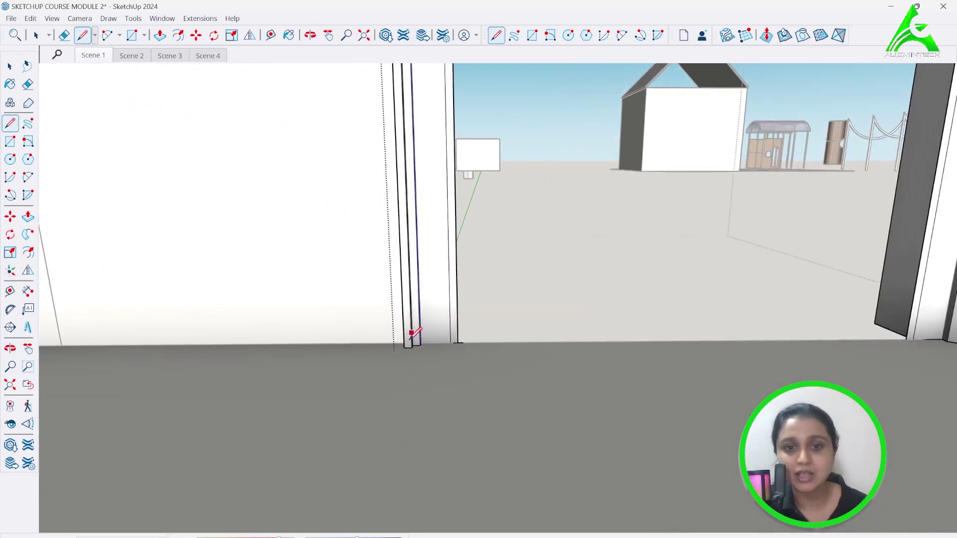
pyautogui.moveTo(438, 335); pyautogui.dragTo(414, 378, button='middle')
pyautogui.scroll(-8, 420, 462)
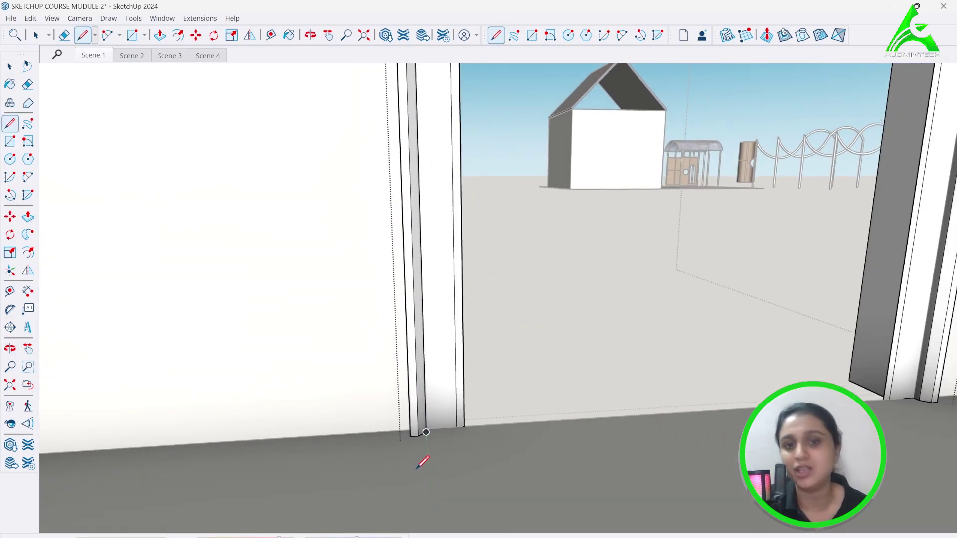
pyautogui.press('l')
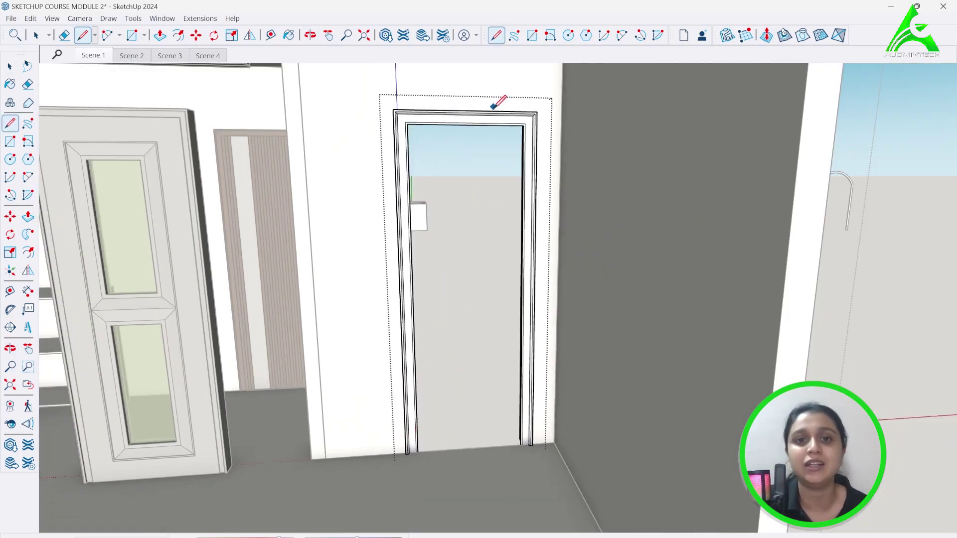
# - Push/Pull the frame's wide flat front face and narrow inner strip flush with the inner edge of the sloped moulding
pyautogui.scroll(8, 498, 102)
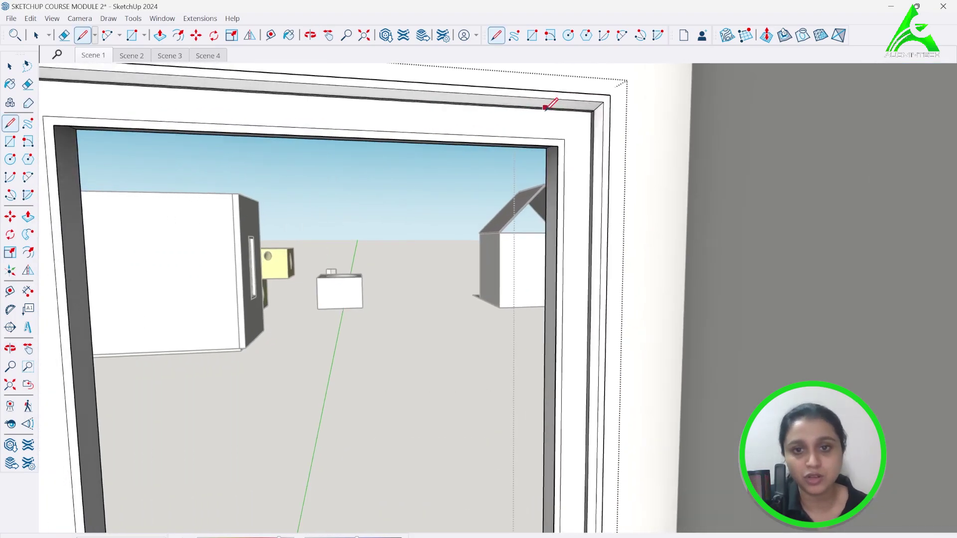
pyautogui.click(159, 35)
pyautogui.scroll(5, 588, 117)
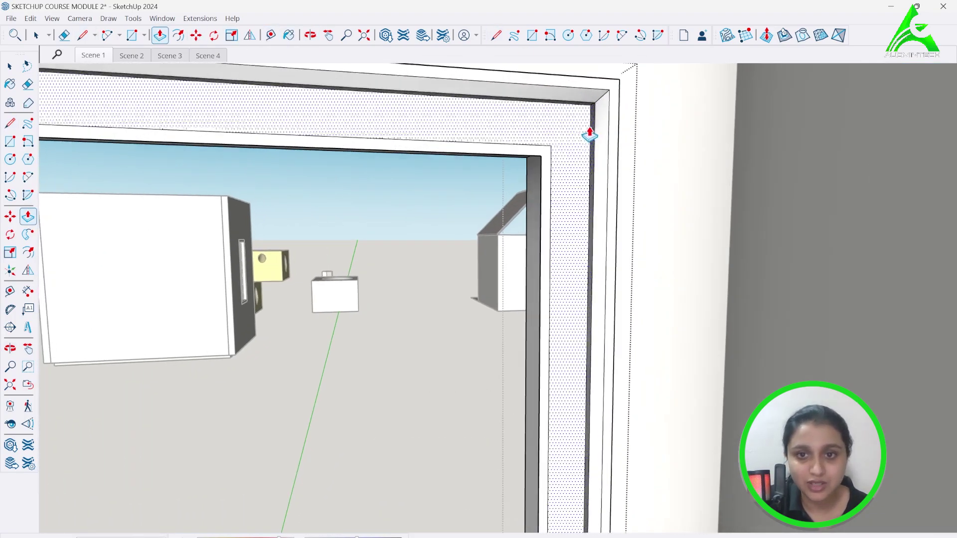
pyautogui.moveTo(653, 111); pyautogui.dragTo(652, 130, button='middle')
pyautogui.scroll(3, 652, 131)
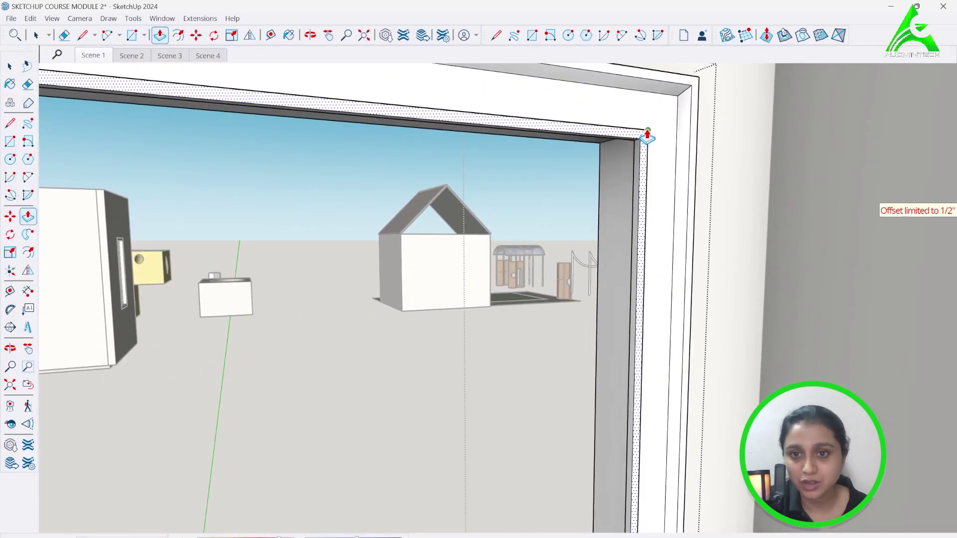
pyautogui.scroll(-3, 643, 107)
pyautogui.scroll(-5, 649, 112)
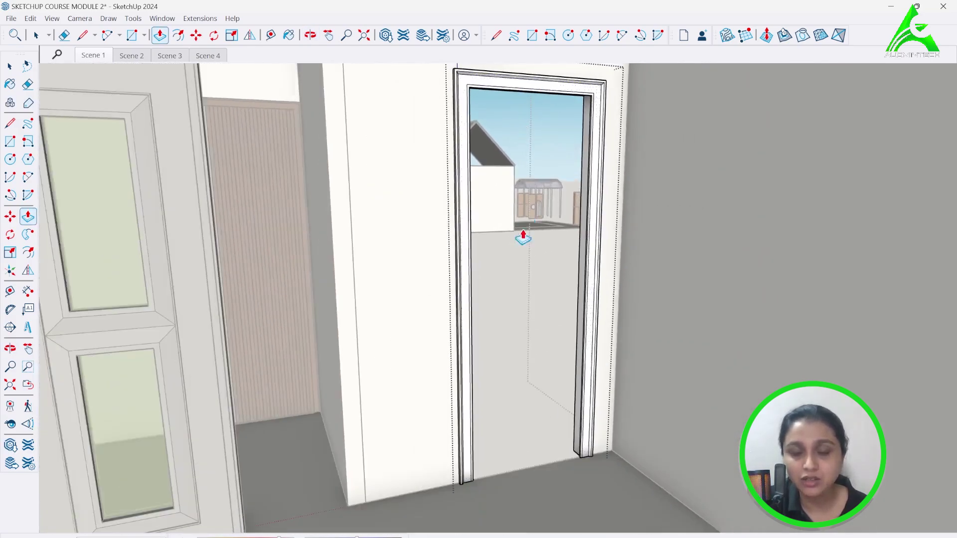
# - Draw a small two-point arc across the foot of the left jamb's narrow inner strip as a rounded bead profile
pyautogui.moveTo(506, 310); pyautogui.dragTo(468, 336, button='middle')
pyautogui.scroll(-5, 652, 75)
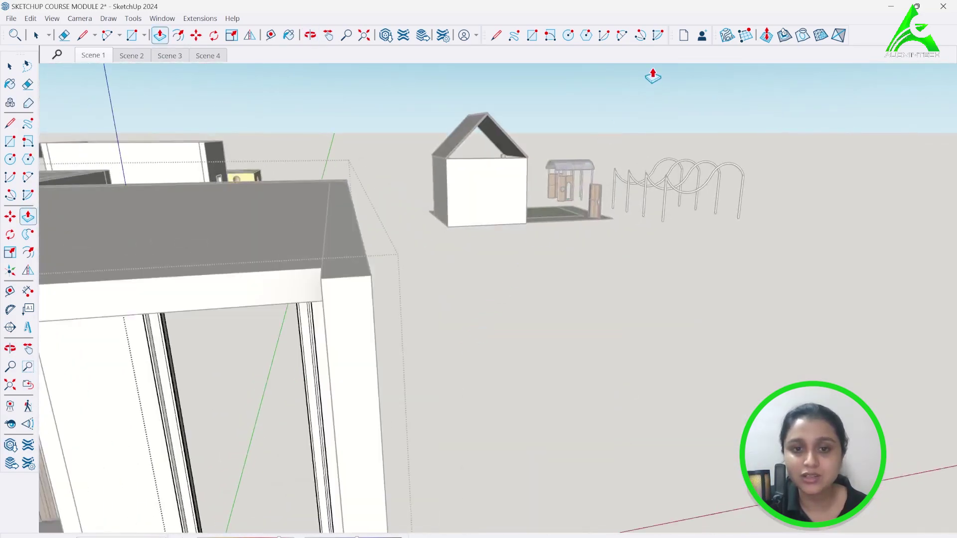
pyautogui.scroll(4, 373, 475)
pyautogui.scroll(6, 343, 466)
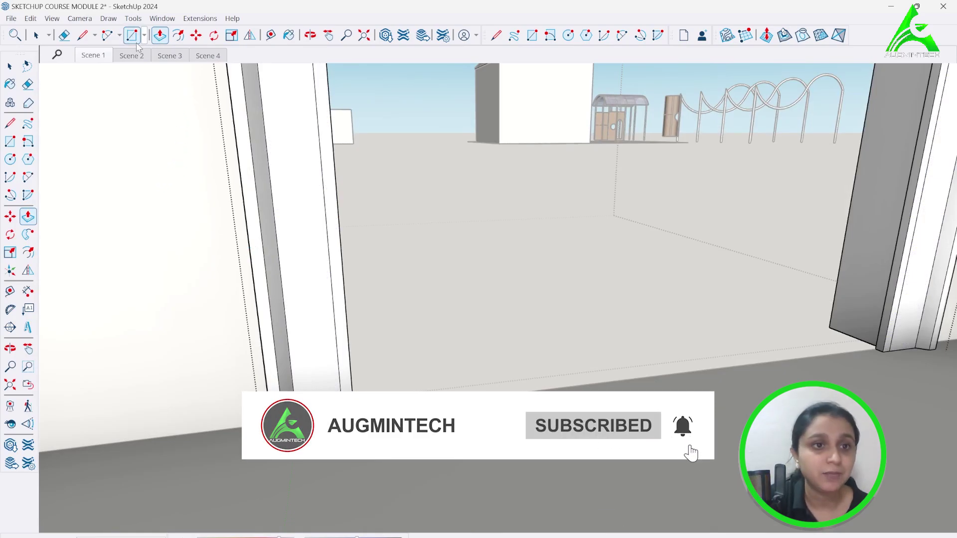
pyautogui.press('a')
pyautogui.scroll(5, 357, 441)
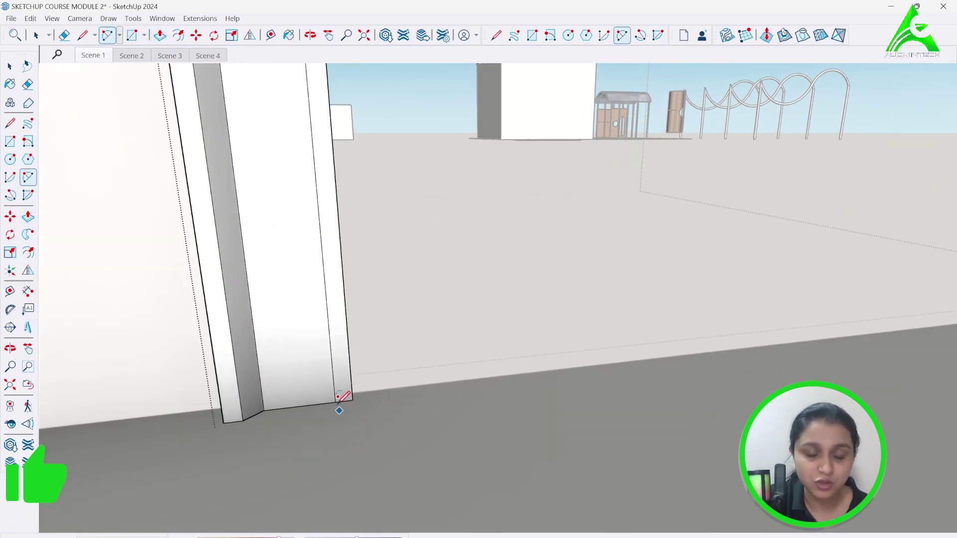
pyautogui.click(332, 391)
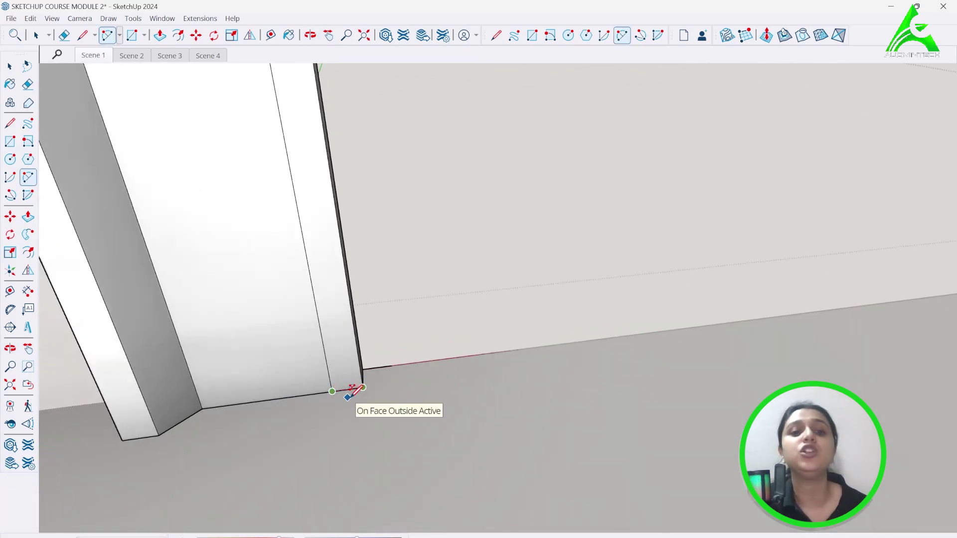
pyautogui.scroll(-6, 374, 407)
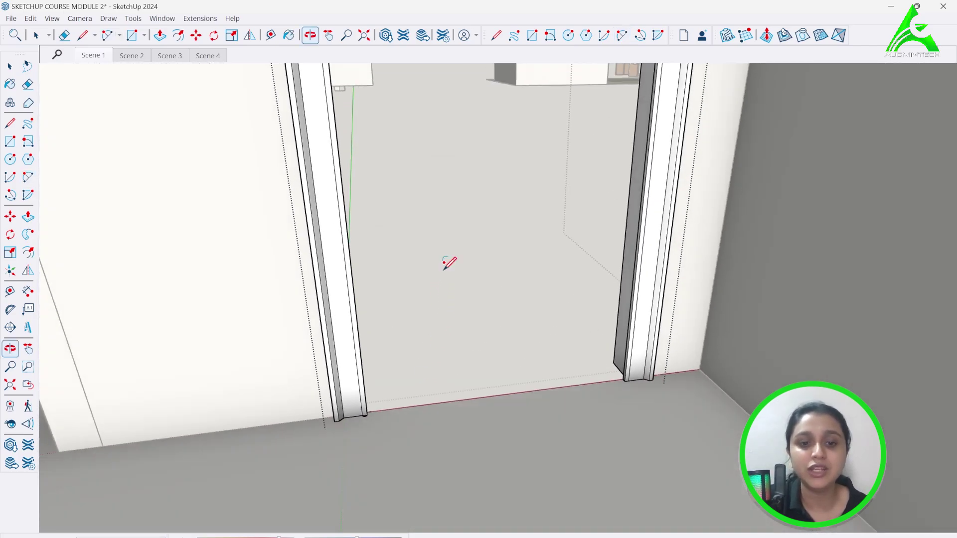
pyautogui.scroll(5, 369, 409)
pyautogui.scroll(-10, 388, 458)
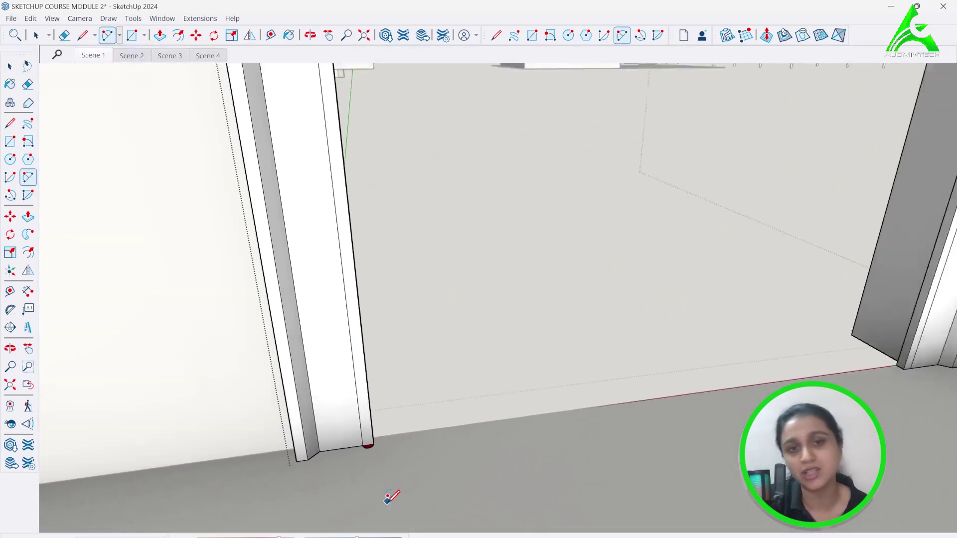
pyautogui.scroll(-3, 373, 493)
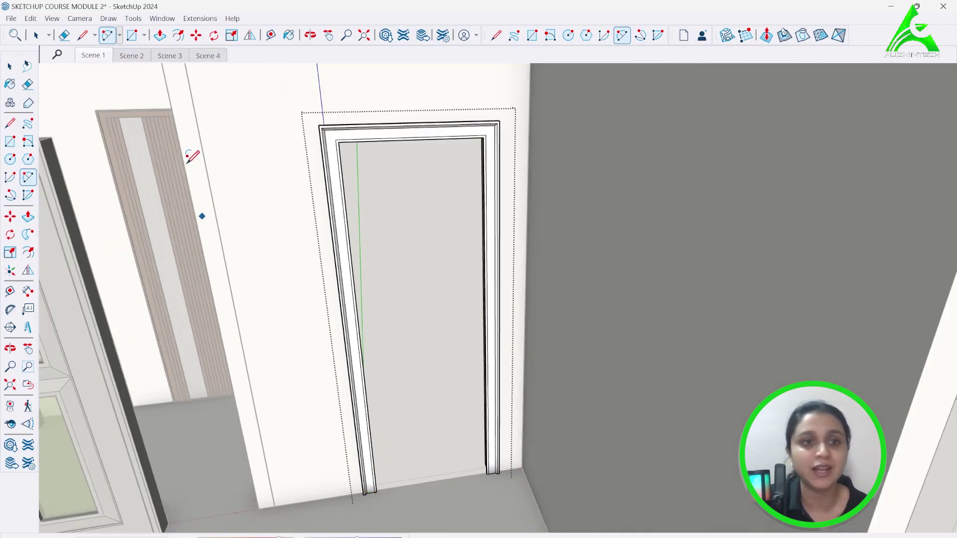
# - Run Follow Me with the arc profile up the left jamb, across the head and down the right jamb
pyautogui.scroll(5, 397, 512)
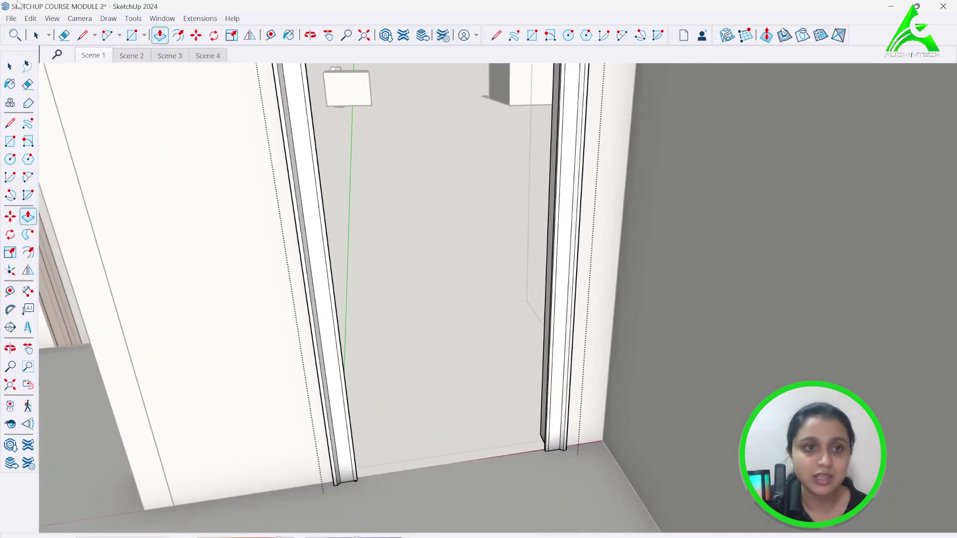
pyautogui.click(133, 18)
pyautogui.click(155, 176)
pyautogui.scroll(3, 370, 482)
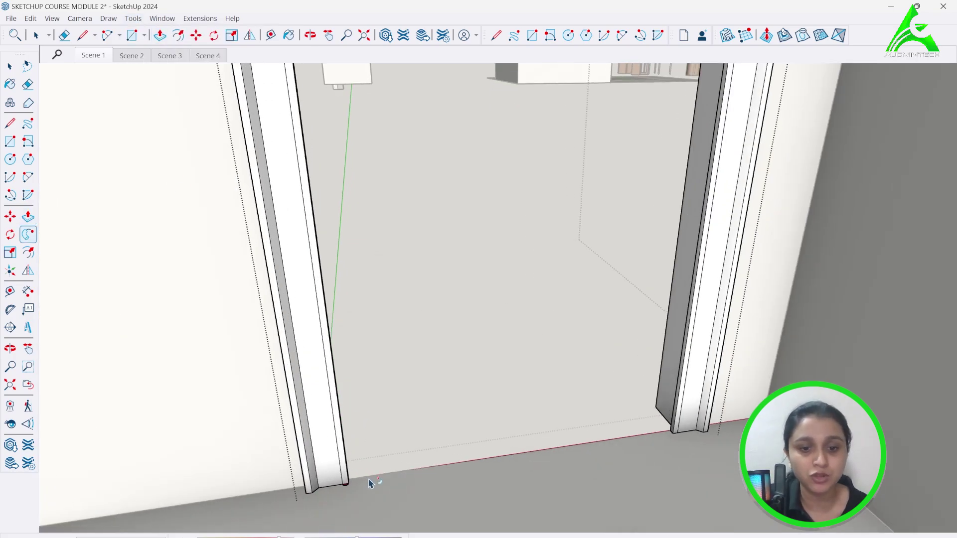
pyautogui.scroll(3, 369, 482)
pyautogui.scroll(-8, 345, 473)
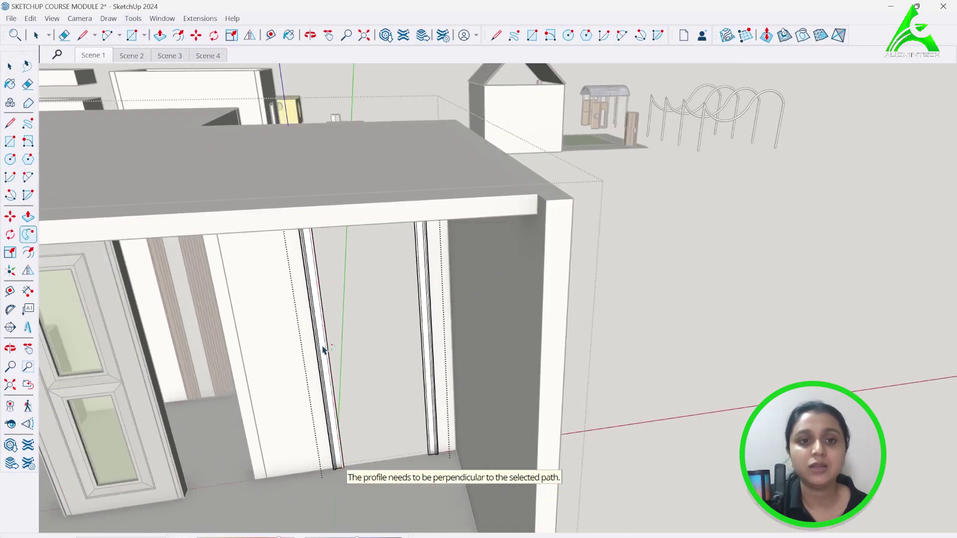
pyautogui.moveTo(323, 350); pyautogui.dragTo(331, 219, button='middle')
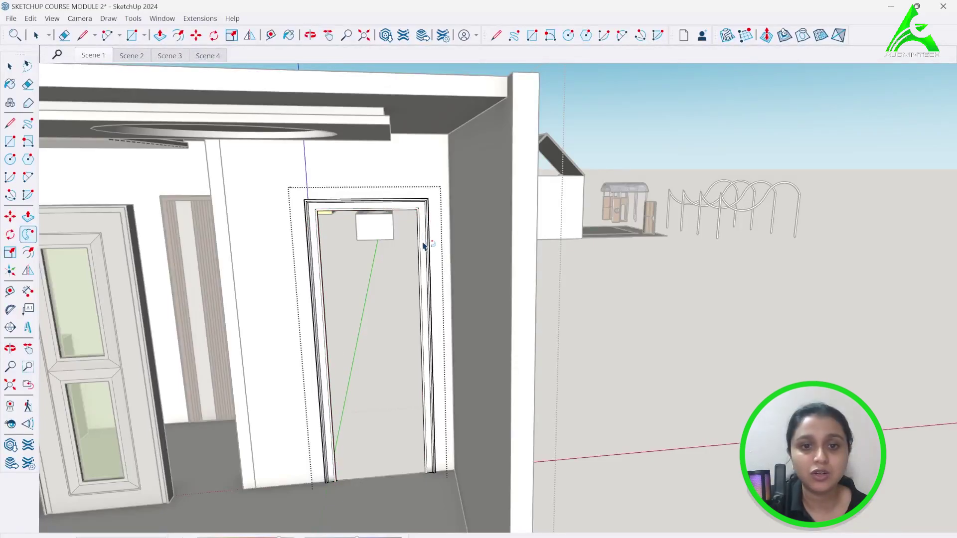
pyautogui.scroll(-15, 372, 305)
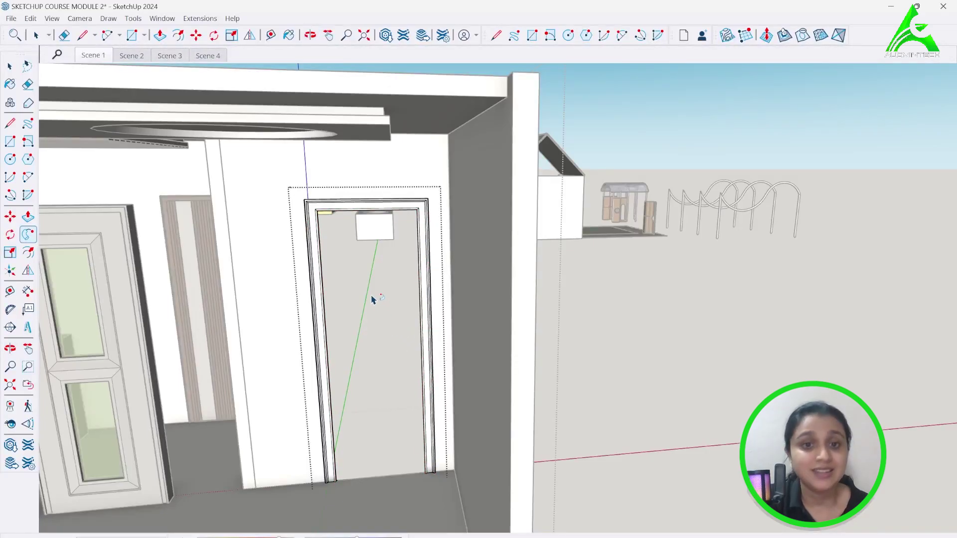
pyautogui.scroll(-10, 616, 215)
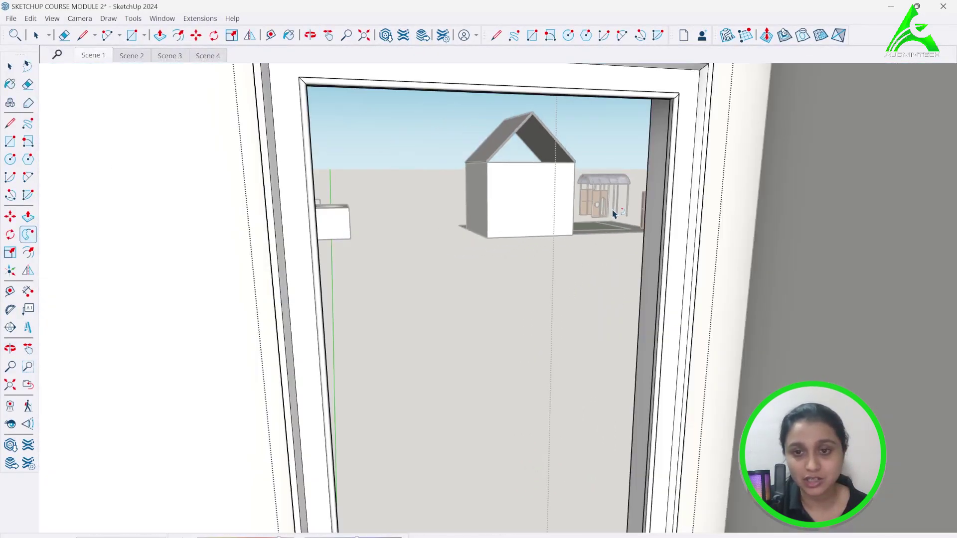
pyautogui.moveTo(611, 230); pyautogui.dragTo(466, 200, button='middle')
pyautogui.scroll(8, 466, 200)
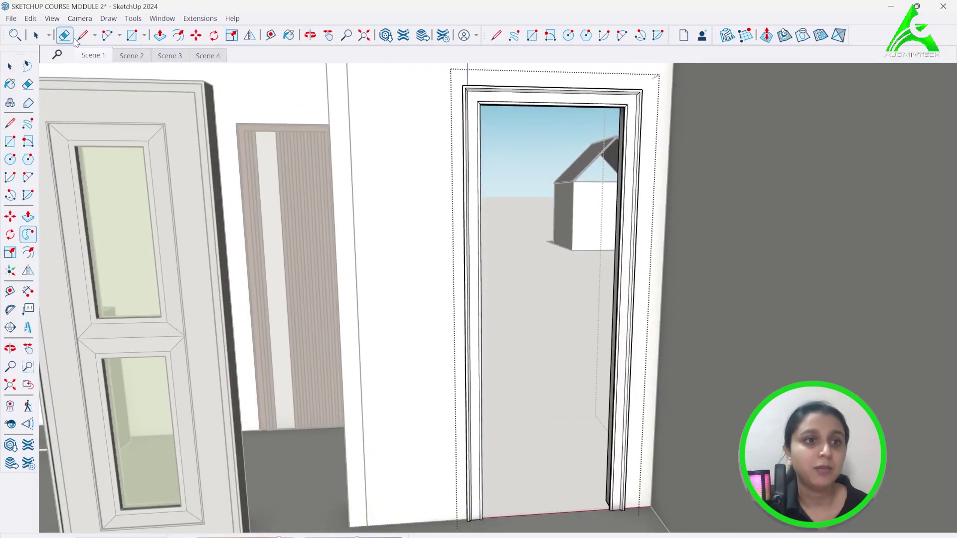
# - Leave the frame's editing mode and paint the whole door frame with the 0135_DarkGray material
pyautogui.click(41, 37)
pyautogui.click(432, 162)
pyautogui.moveTo(432, 161); pyautogui.dragTo(531, 197, button='middle')
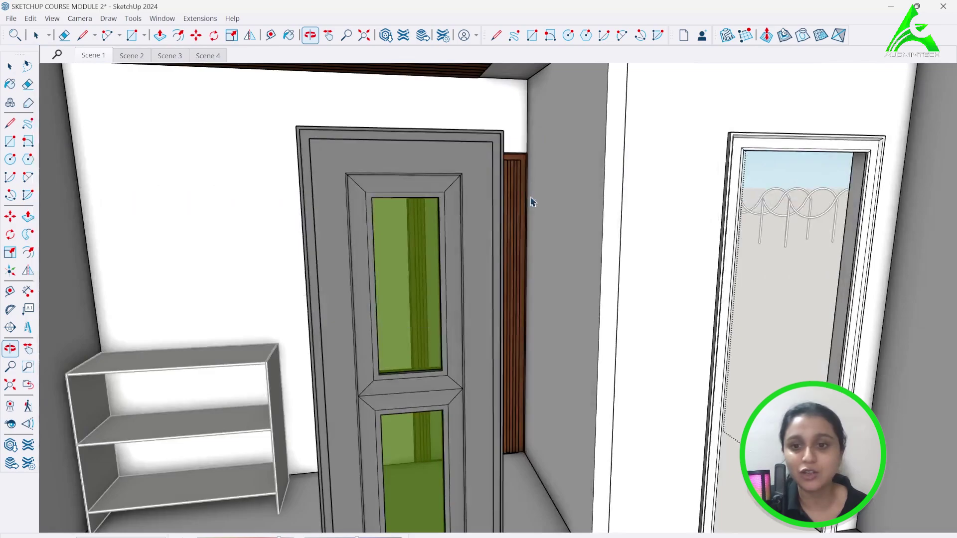
pyautogui.scroll(-3, 498, 167)
pyautogui.moveTo(695, 145); pyautogui.dragTo(674, 141, button='middle')
pyautogui.click(288, 36)
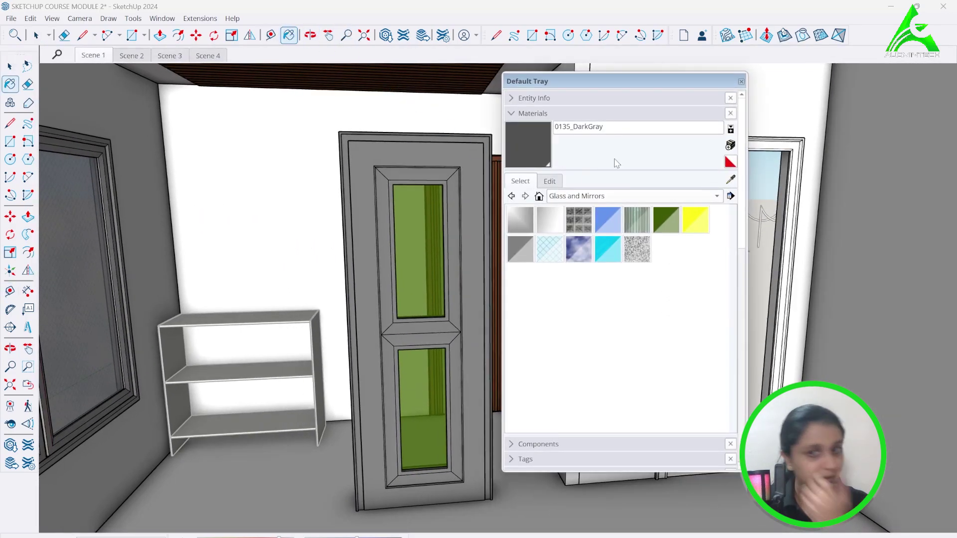
pyautogui.click(740, 81)
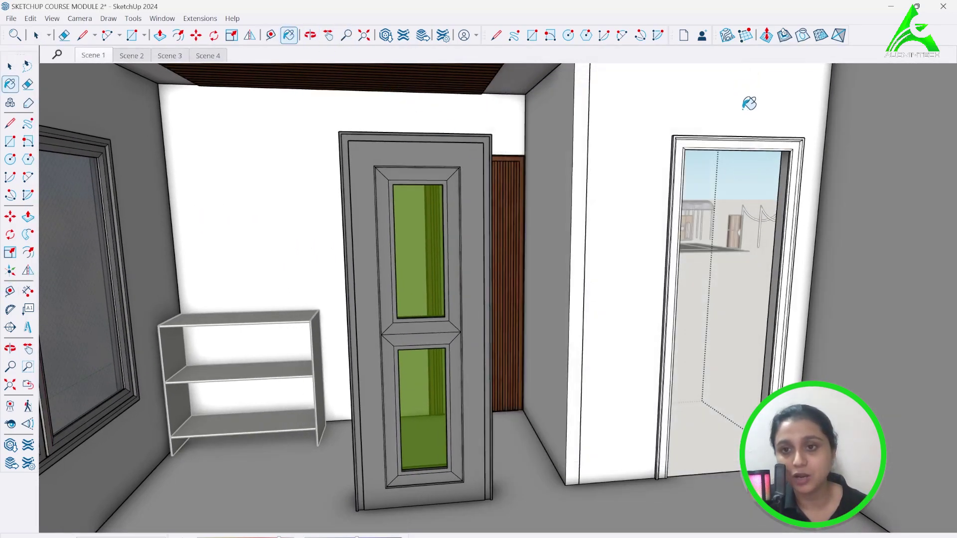
pyautogui.click(741, 146)
pyautogui.scroll(8, 816, 157)
pyautogui.moveTo(792, 150)
pyautogui.mouseDown(button='middle')
pyautogui.moveTo(734, 104)
pyautogui.moveTo(765, 109)
pyautogui.moveTo(779, 96)
pyautogui.mouseUp(button='middle')
pyautogui.click(740, 82)
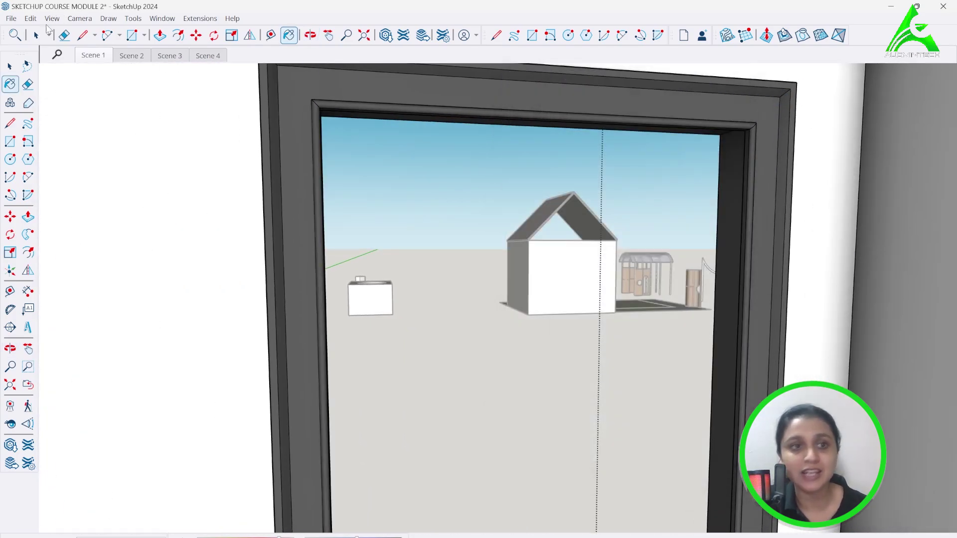
pyautogui.click(42, 39)
# - Examine the painted frame in the wall opening alongside the grey reference door and its panel layout
pyautogui.scroll(-10, 603, 104)
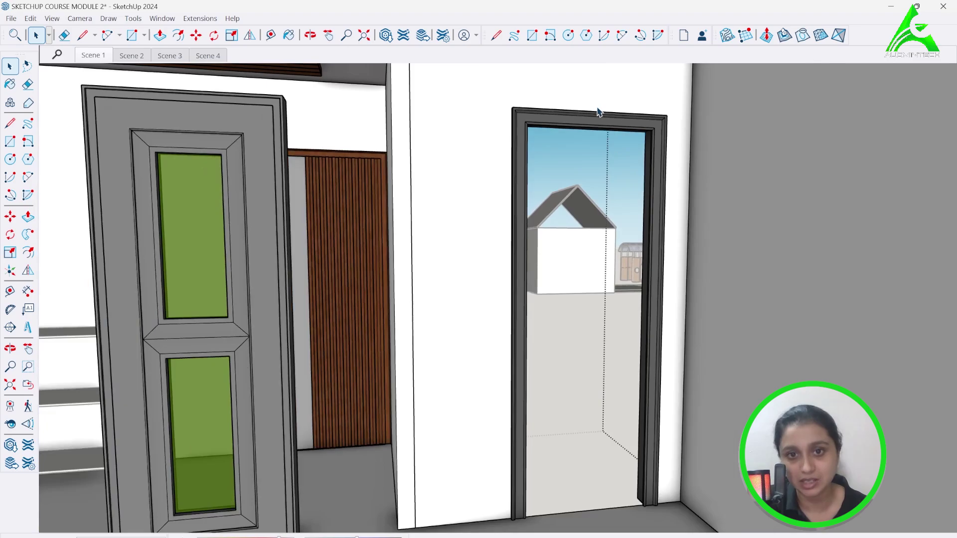
pyautogui.scroll(2, 623, 184)
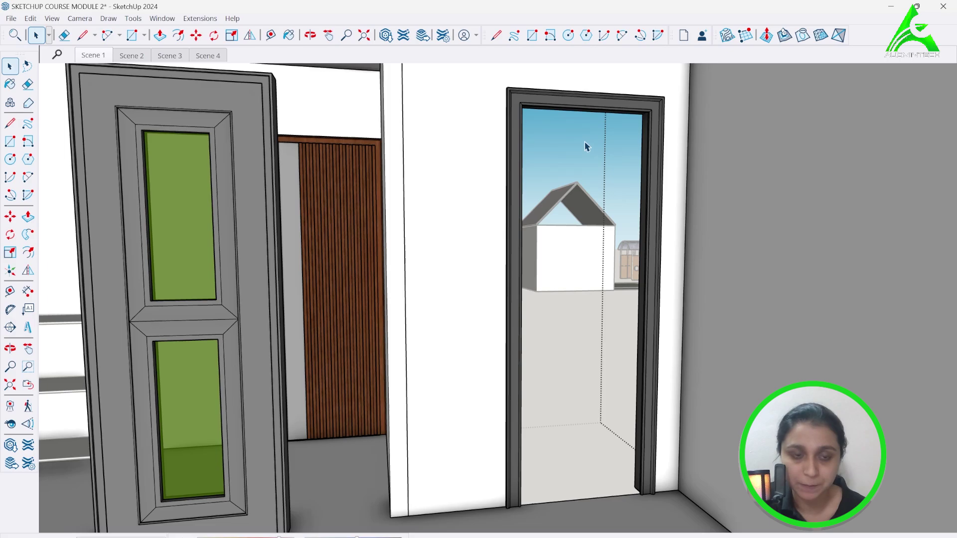
pyautogui.scroll(-8, 586, 147)
pyautogui.scroll(10, 538, 210)
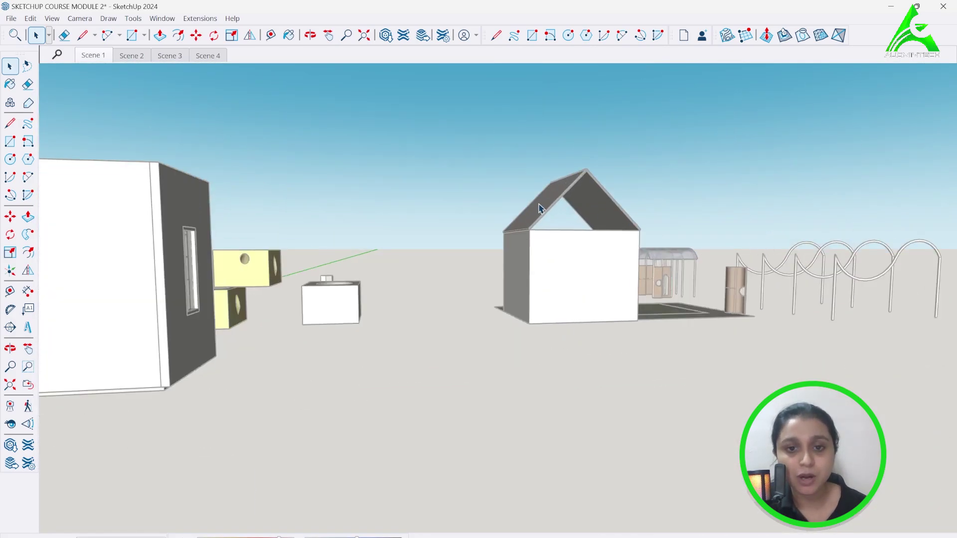
pyautogui.scroll(10, 605, 202)
pyautogui.scroll(-6, 504, 220)
pyautogui.scroll(4, 395, 207)
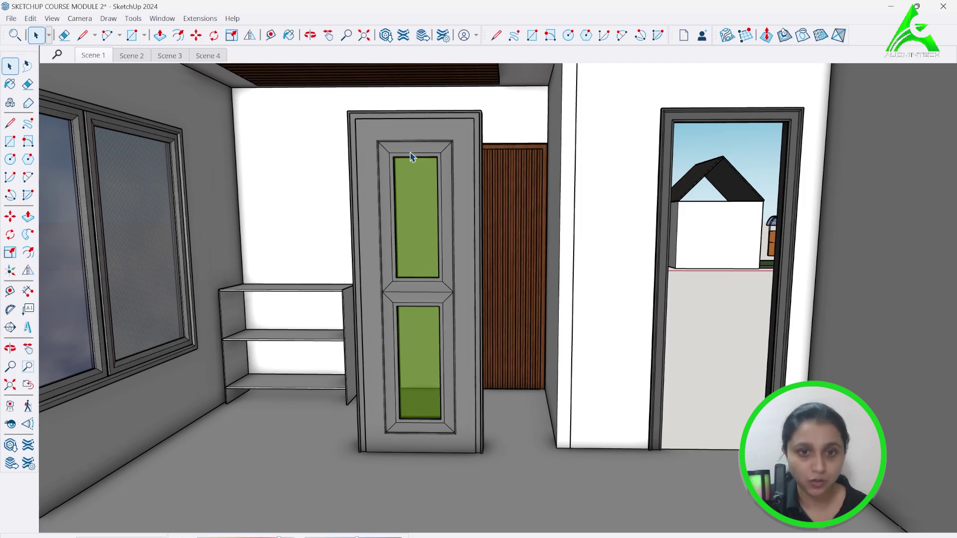
pyautogui.scroll(2, 411, 156)
pyautogui.scroll(-4, 394, 164)
pyautogui.moveTo(714, 240); pyautogui.dragTo(623, 226, button='middle')
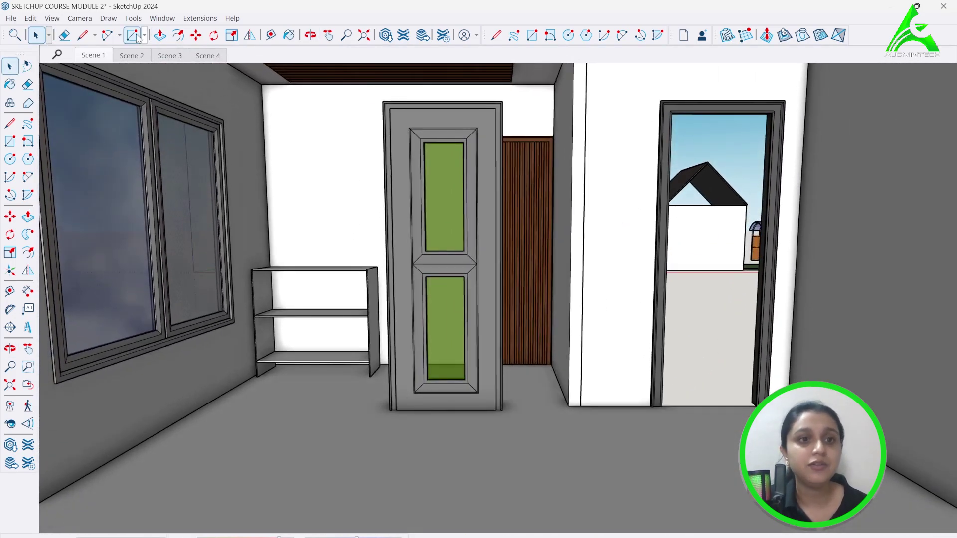
# - Draw a rectangle filling the opening inside the dark grey frame, from the head's left corner to the foot of the right jamb
pyautogui.press('r')
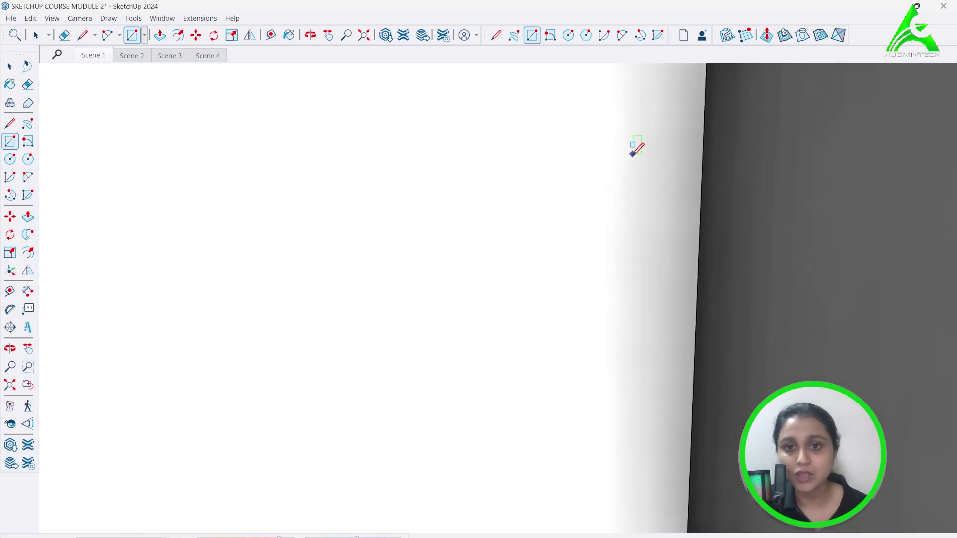
pyautogui.scroll(-2, 624, 155)
pyautogui.scroll(-4, 624, 156)
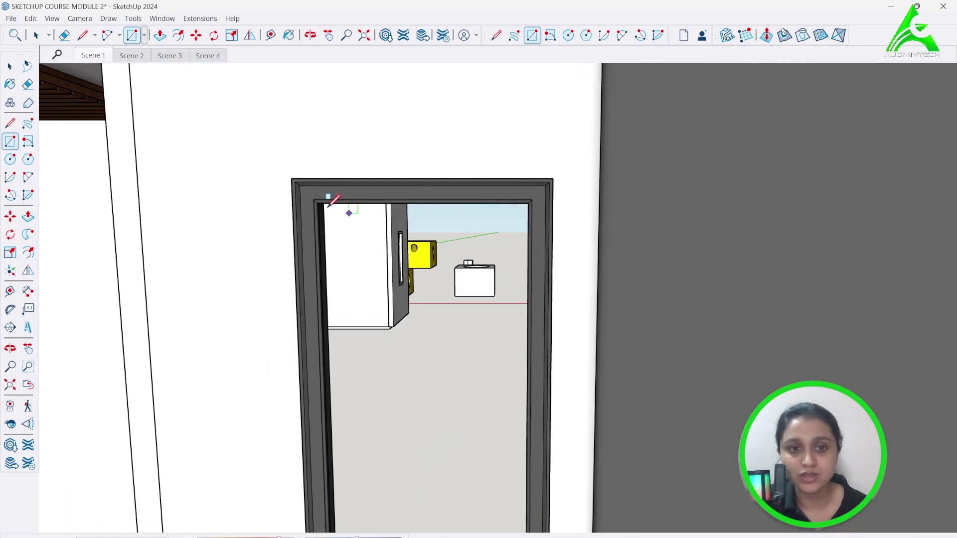
pyautogui.scroll(2, 342, 207)
pyautogui.scroll(8, 327, 201)
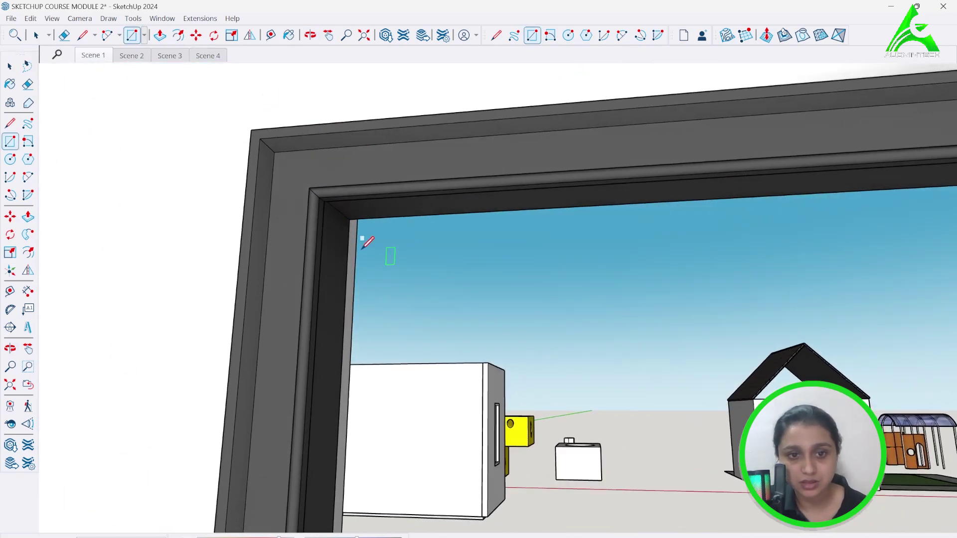
pyautogui.scroll(-3, 332, 223)
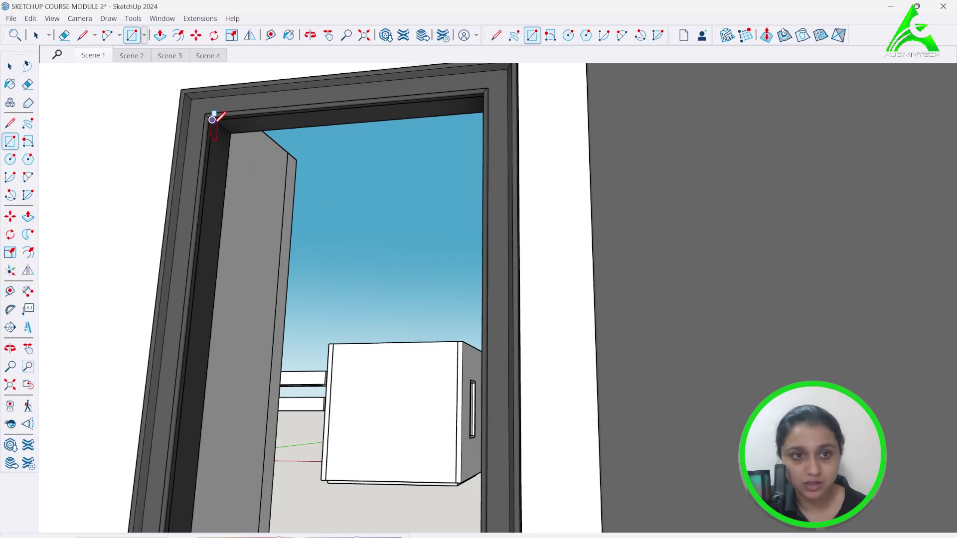
pyautogui.scroll(-8, 266, 106)
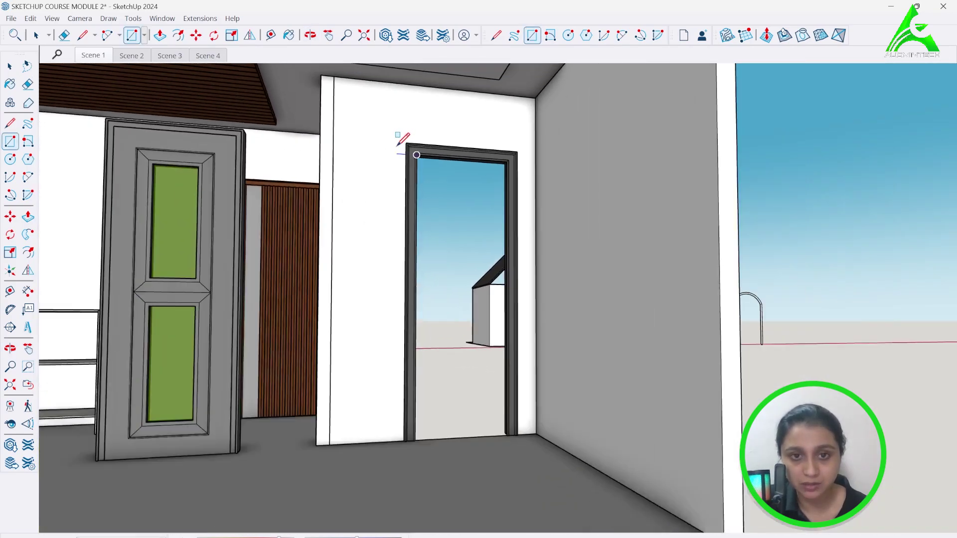
pyautogui.scroll(10, 507, 428)
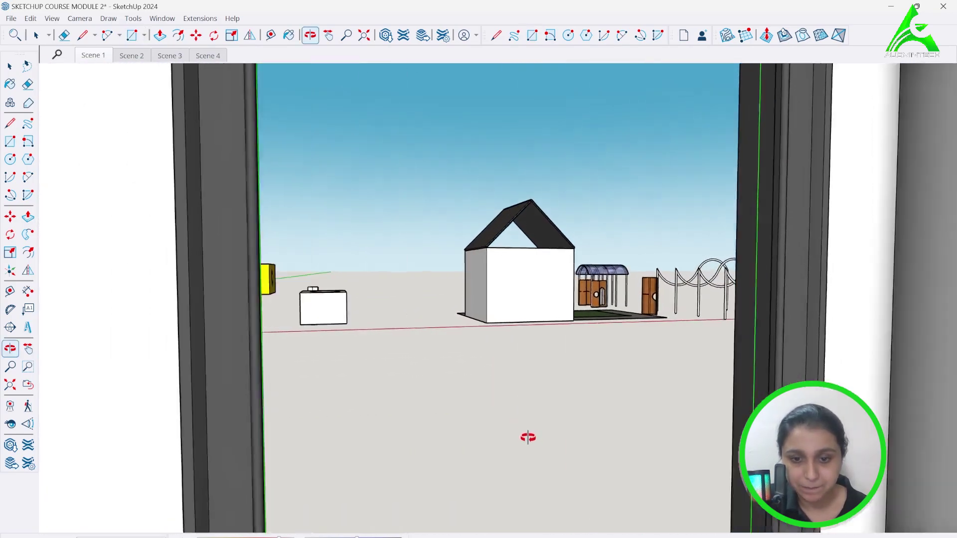
pyautogui.scroll(-10, 480, 267)
pyautogui.scroll(6, 513, 370)
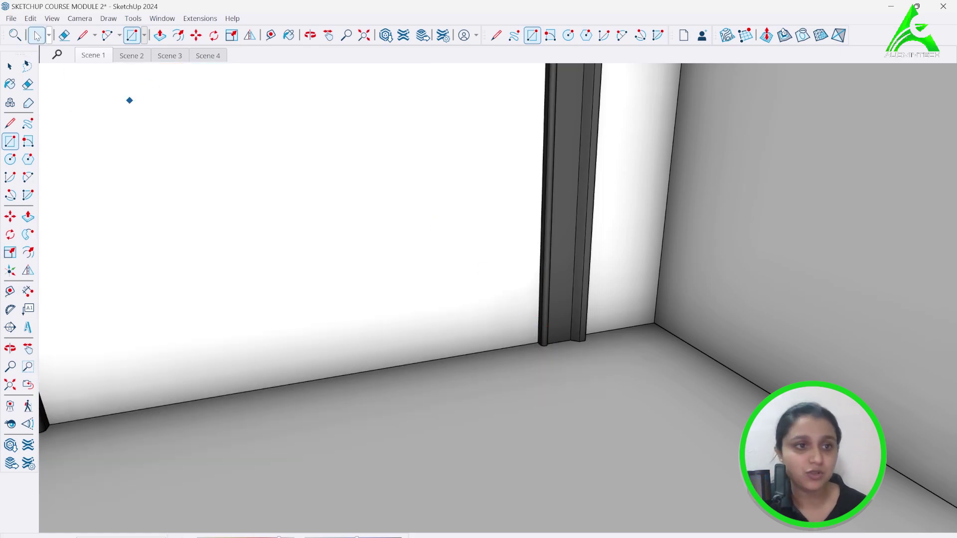
# - Group the new door face inside the frame and open the group for editing
pyautogui.click(36, 35)
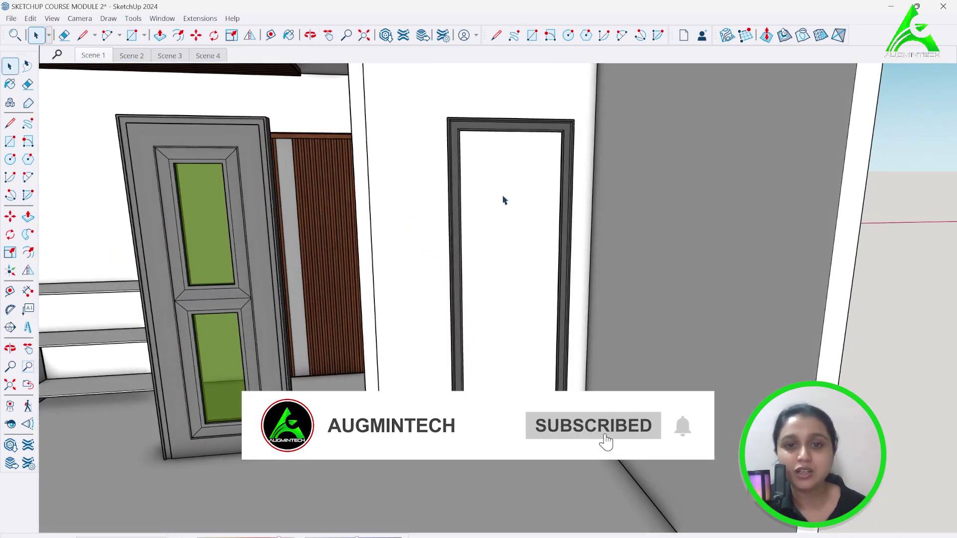
pyautogui.rightClick(503, 198)
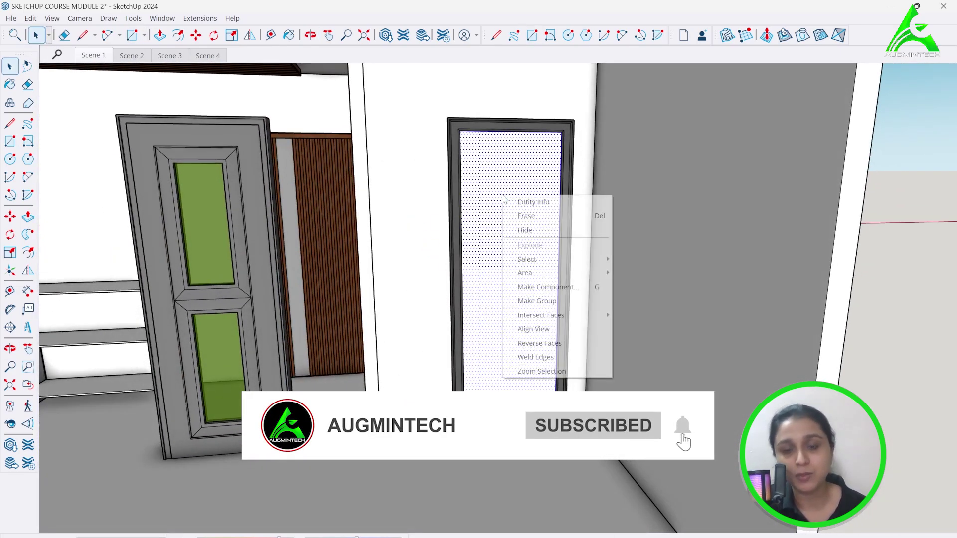
pyautogui.click(536, 301)
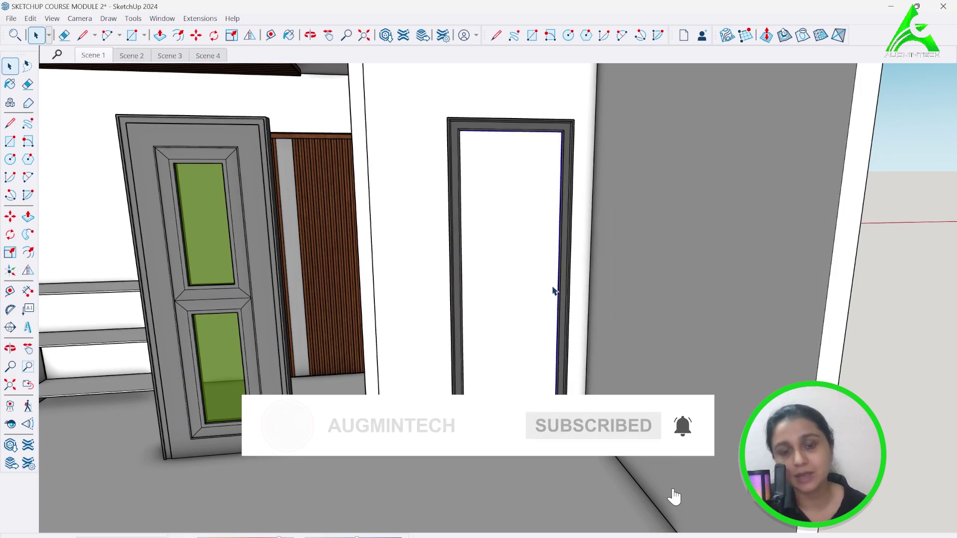
pyautogui.doubleClick(516, 216)
# - Place a horizontal guide a short distance above the door face's bottom edge
pyautogui.click(270, 35)
pyautogui.click(497, 425)
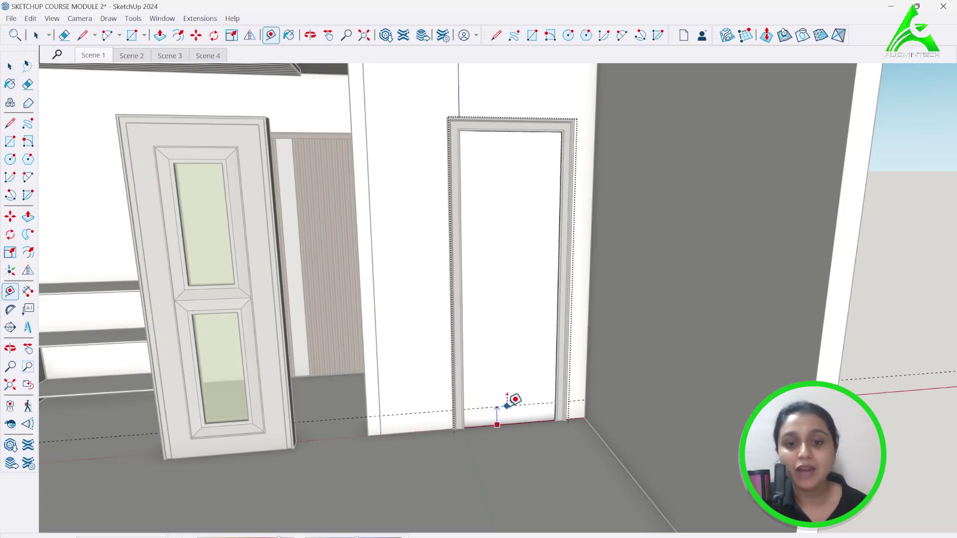
pyautogui.click(505, 412)
pyautogui.click(509, 424)
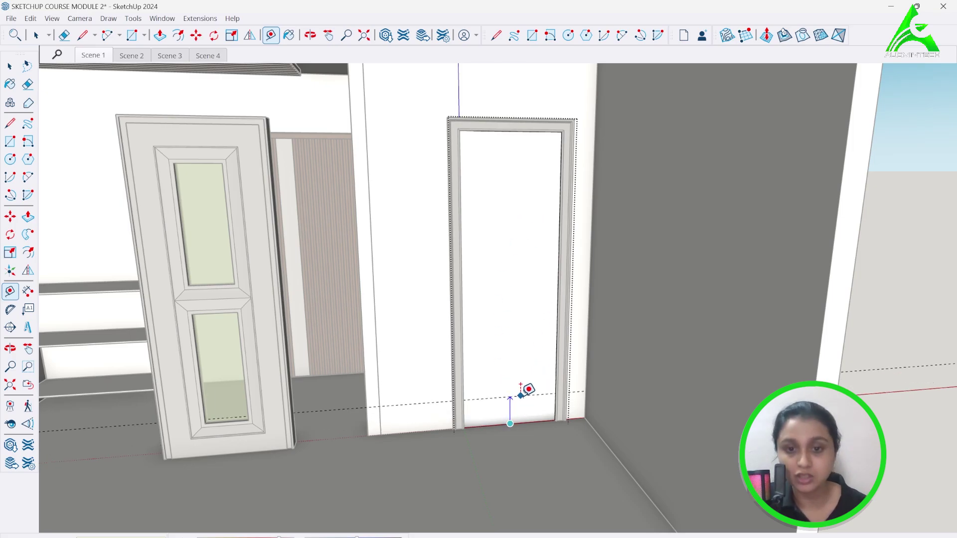
pyautogui.scroll(3, 521, 132)
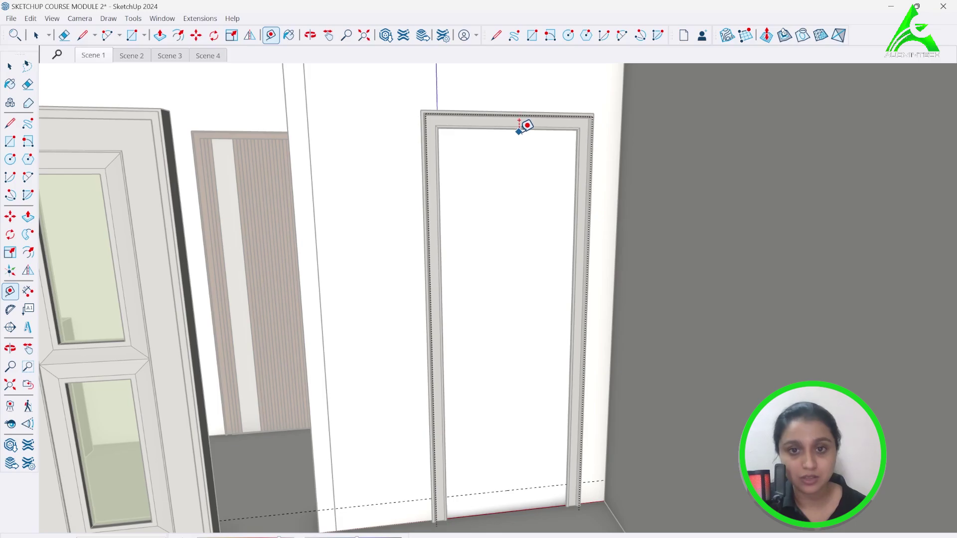
pyautogui.scroll(4, 521, 129)
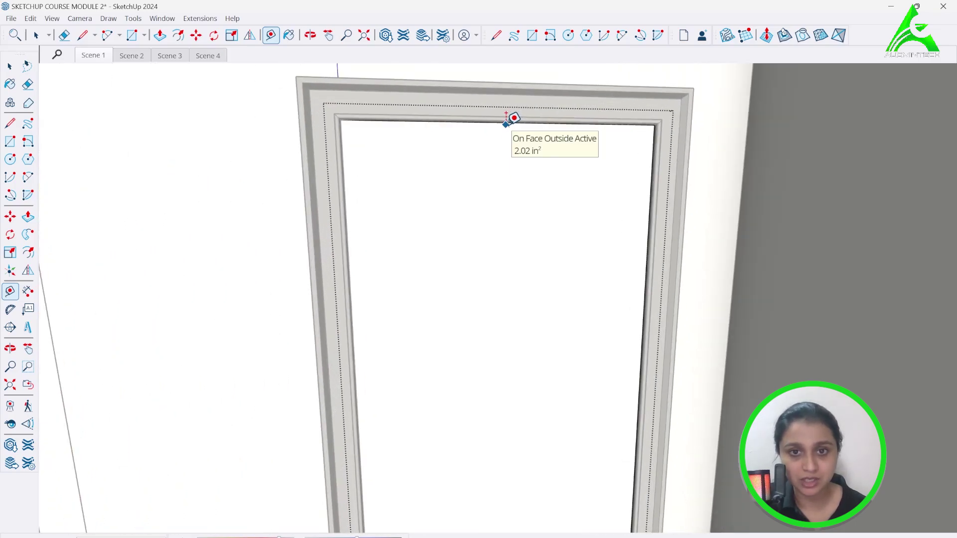
pyautogui.click(506, 123)
pyautogui.press('Escape')
pyautogui.scroll(3, 440, 159)
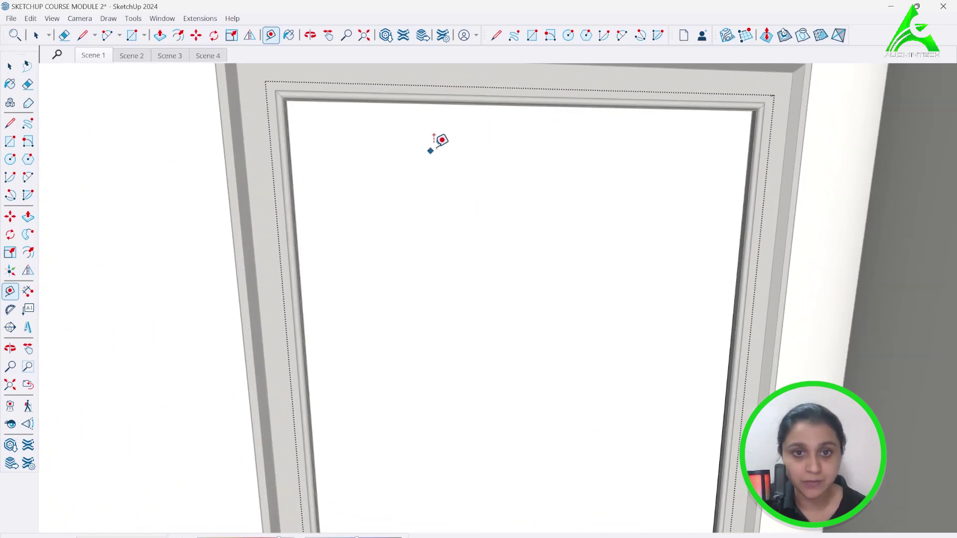
pyautogui.scroll(-3, 438, 141)
pyautogui.click(508, 113)
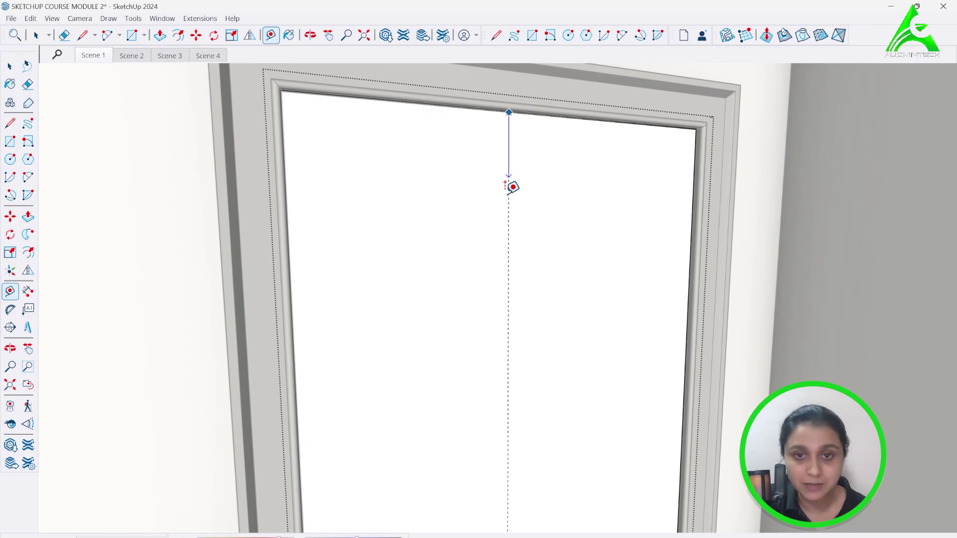
# - Offset the door face's outline inward to the bottom guide's distance to form a border around the panel area
pyautogui.scroll(-4, 468, 68)
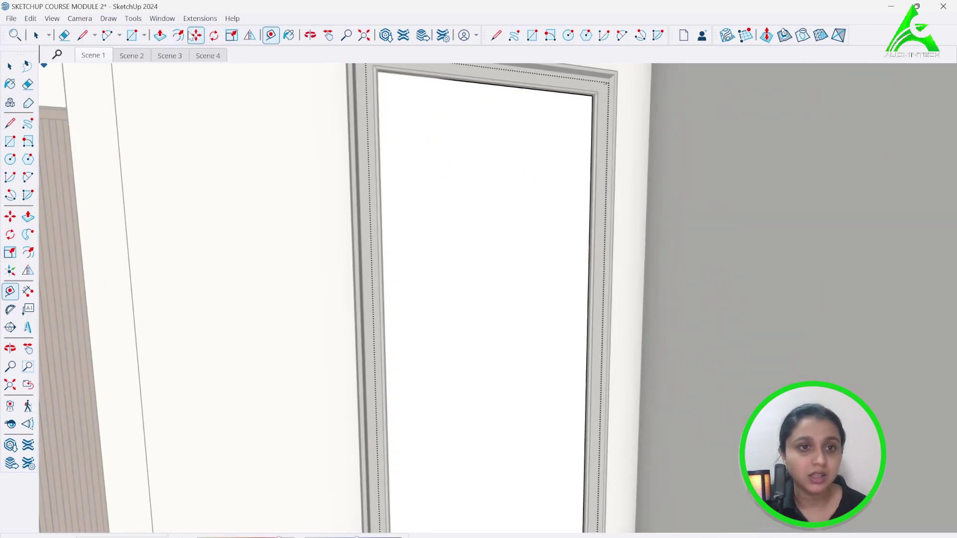
pyautogui.click(433, 77)
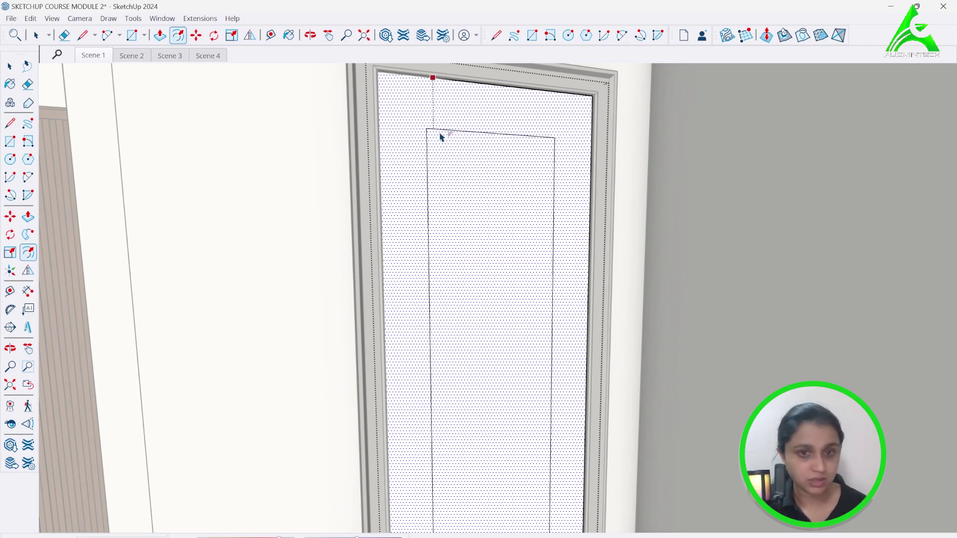
pyautogui.click(442, 139)
pyautogui.moveTo(440, 136); pyautogui.dragTo(230, 131, button='middle')
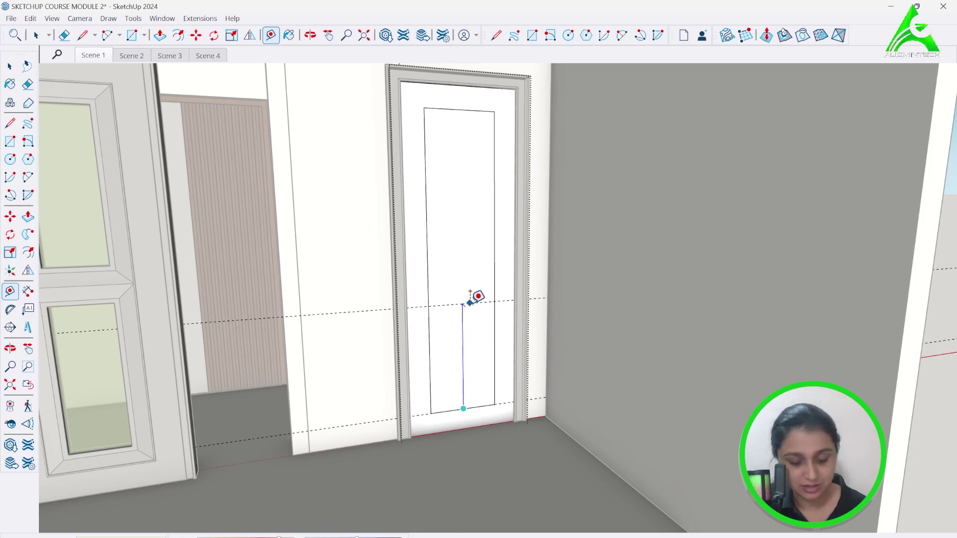
# - Place two closely spaced horizontal guides across the inner rectangle below mid-height and draw a line along each for the middle rail
pyautogui.click(470, 303)
pyautogui.click(477, 304)
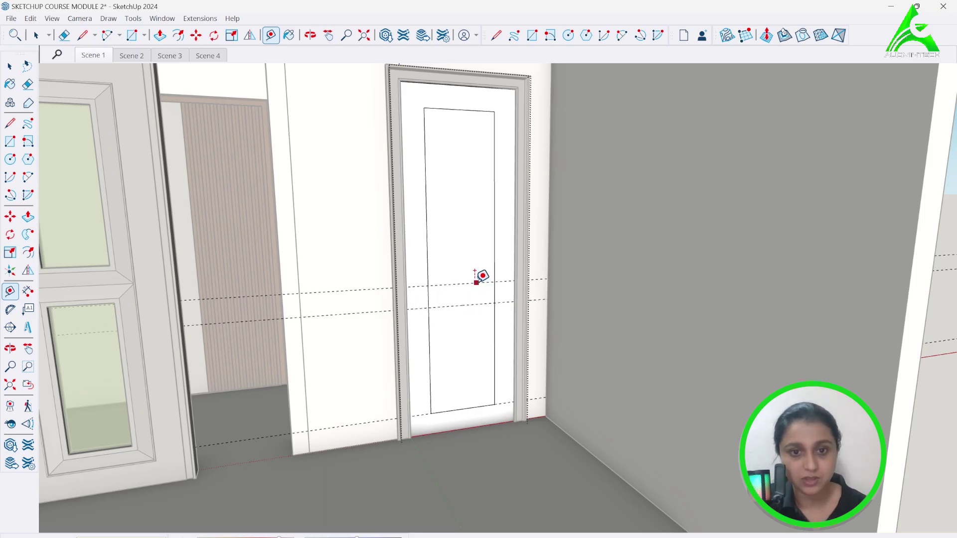
pyautogui.click(82, 35)
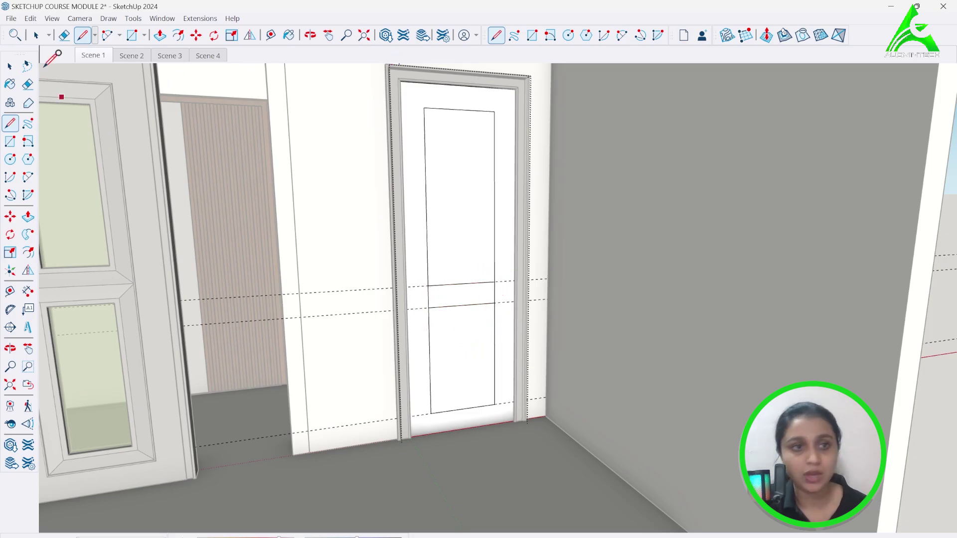
# - Erase the guides and the short side edges between the two rail lines, leaving separate upper and lower panel outlines
pyautogui.click(65, 35)
pyautogui.moveTo(356, 254); pyautogui.dragTo(382, 245)
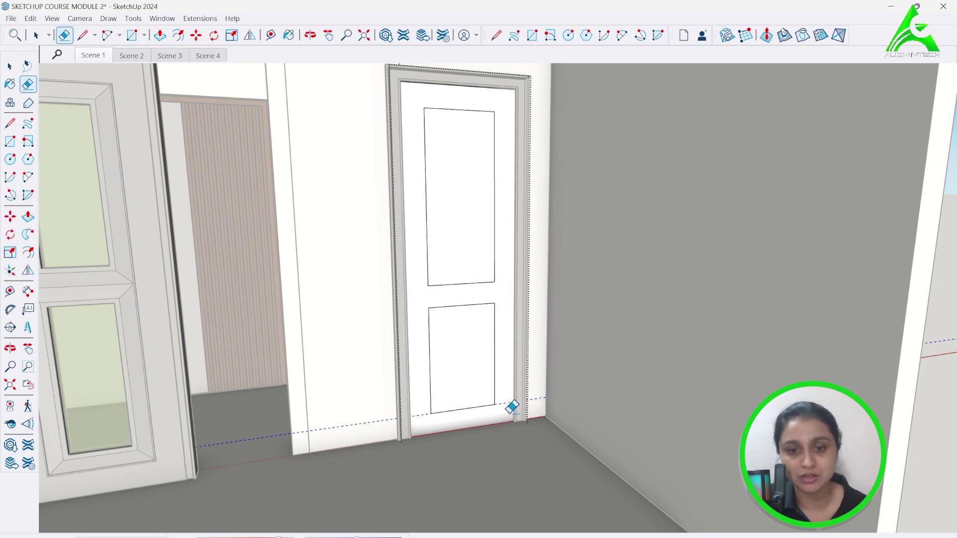
pyautogui.scroll(-3, 458, 230)
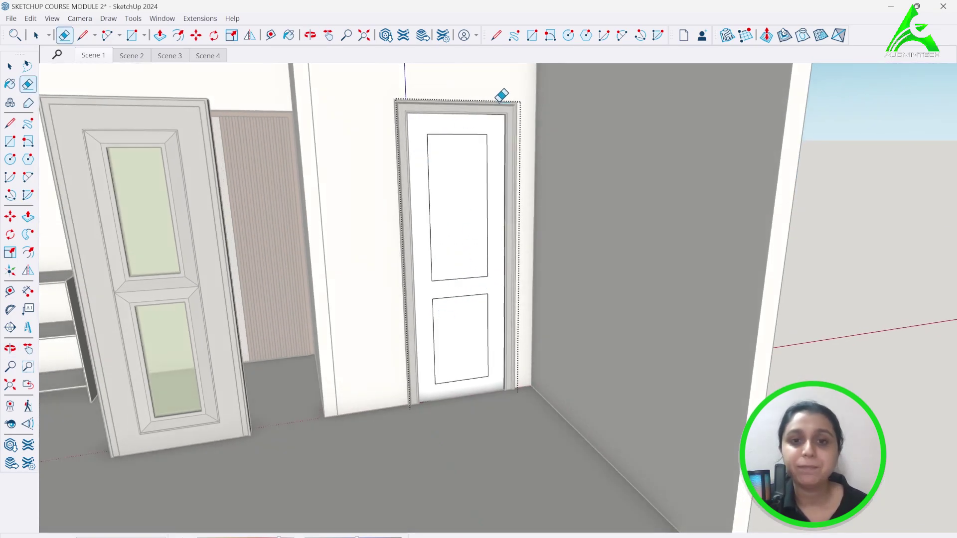
# - Draw a small two-point arc on the floor in front of the door as the rounded part of a moulding profile
pyautogui.click(107, 35)
pyautogui.scroll(-4, 453, 269)
pyautogui.scroll(8, 471, 349)
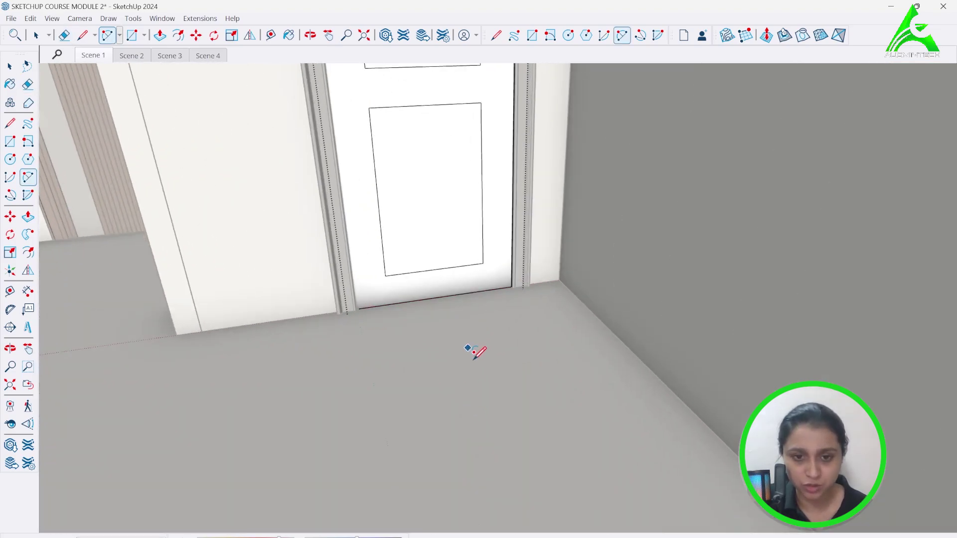
pyautogui.scroll(2, 471, 348)
pyautogui.scroll(2, 490, 365)
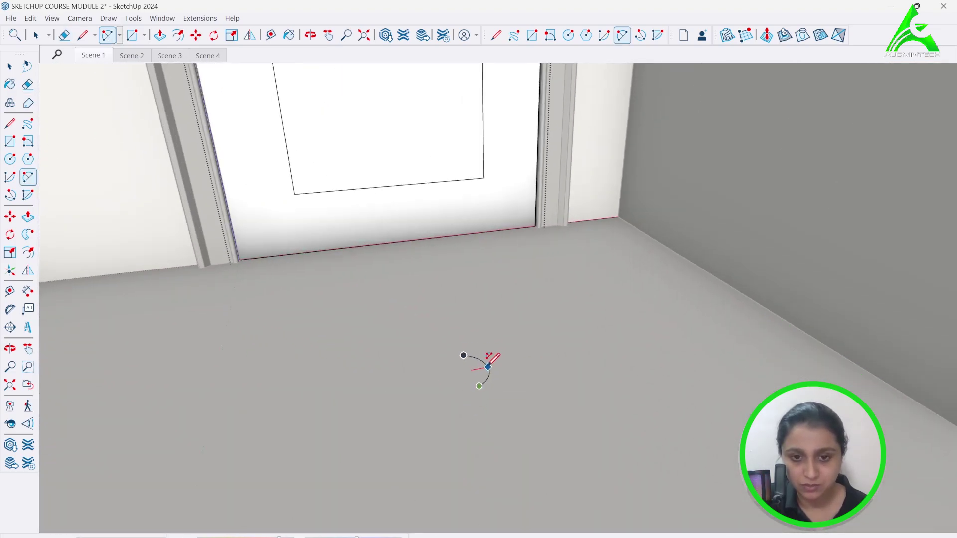
pyautogui.click(487, 372)
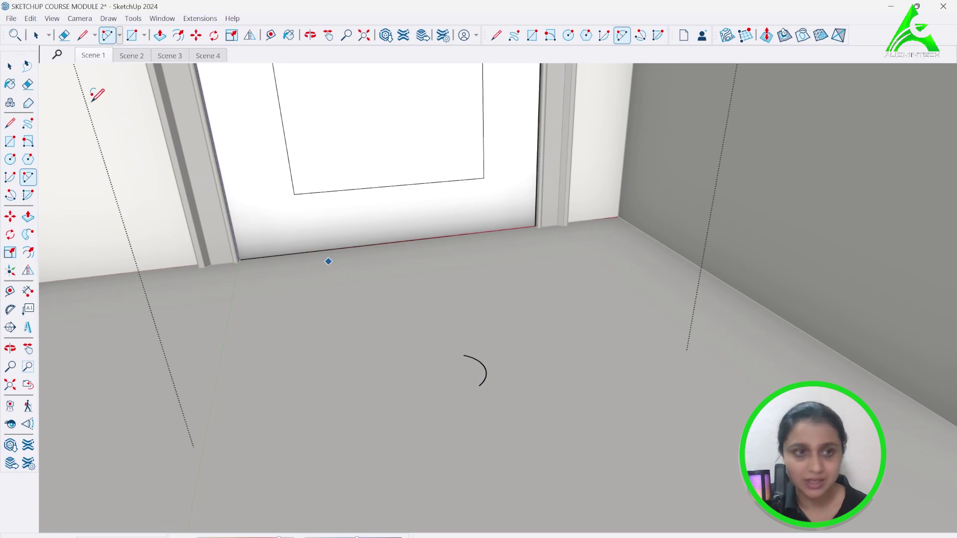
# - Draw straight lines from the arc's lower end around the back to its upper end to outline the moulding profile
pyautogui.click(83, 35)
pyautogui.scroll(1, 480, 398)
pyautogui.scroll(1, 480, 399)
pyautogui.click(474, 374)
pyautogui.click(485, 395)
pyautogui.click(463, 400)
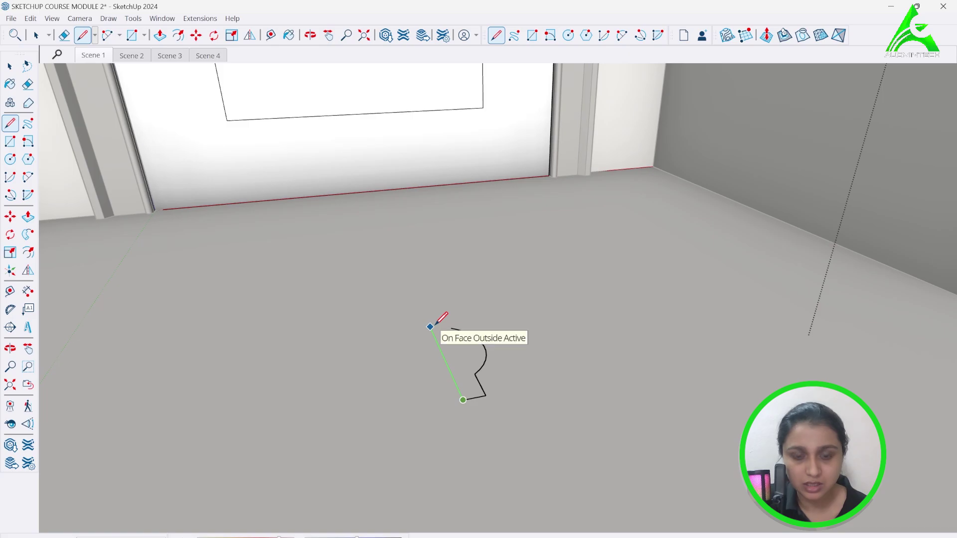
pyautogui.click(432, 331)
pyautogui.click(451, 328)
# - Join the top line to the arc's upper end and erase the stray overshoot to close the moulding profile into a face
pyautogui.moveTo(451, 329); pyautogui.dragTo(448, 402, button='middle')
pyautogui.scroll(10, 443, 301)
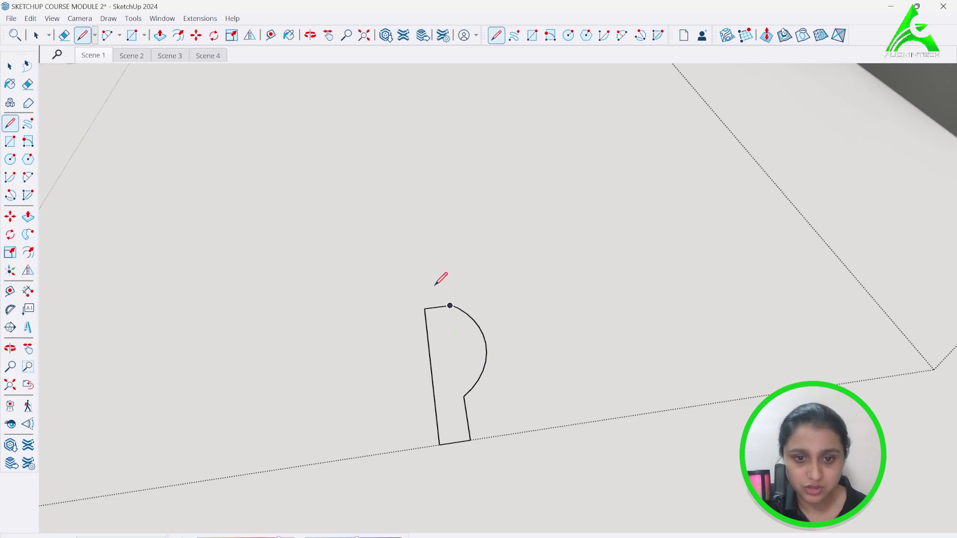
pyautogui.click(463, 315)
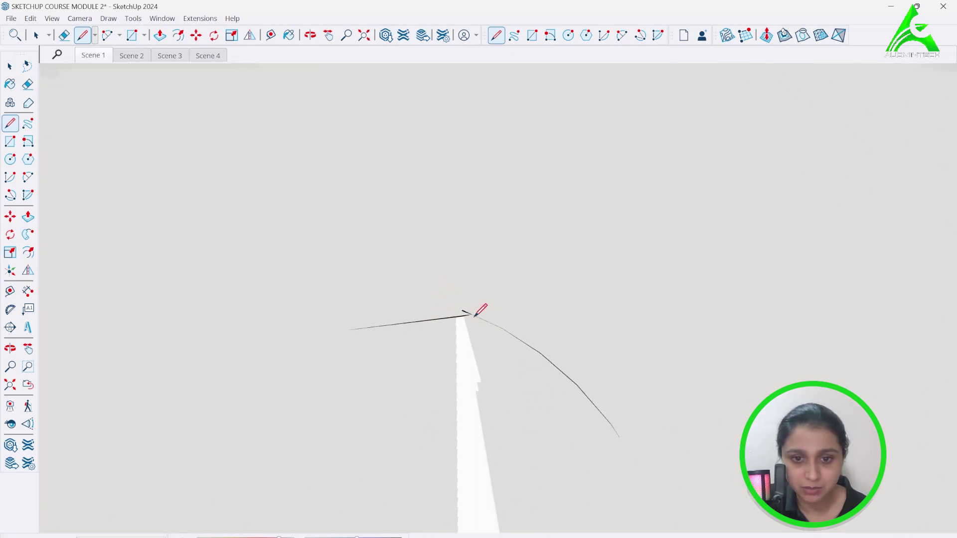
pyautogui.click(66, 36)
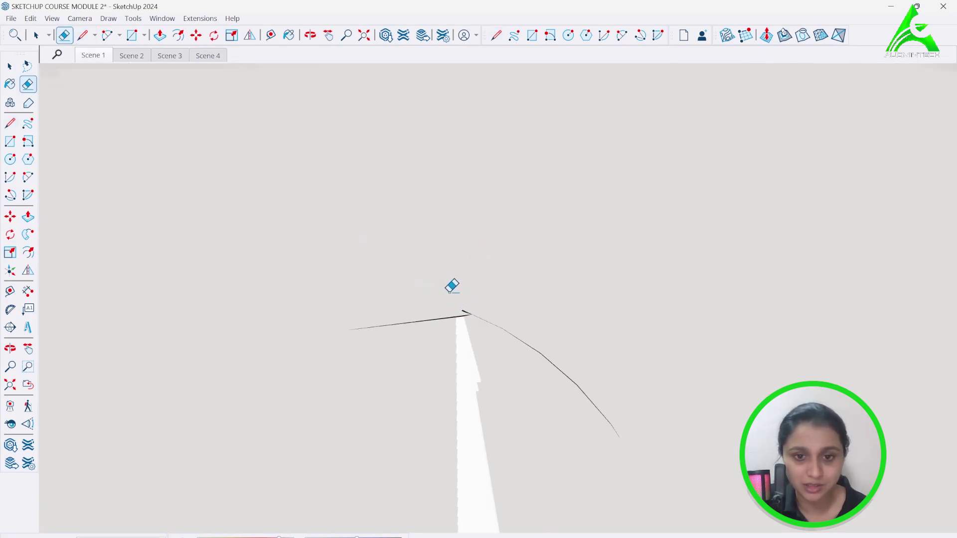
pyautogui.scroll(-10, 469, 305)
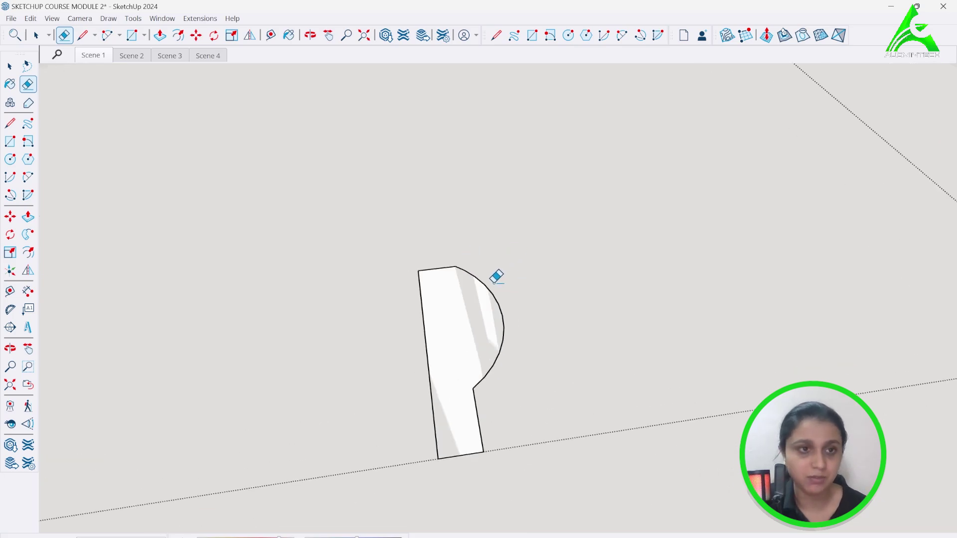
# - Draw a large two-point arc beside the moulding profile and a smaller arc continuing from its lower end
pyautogui.click(107, 36)
pyautogui.scroll(-3, 252, 303)
pyautogui.scroll(3, 478, 302)
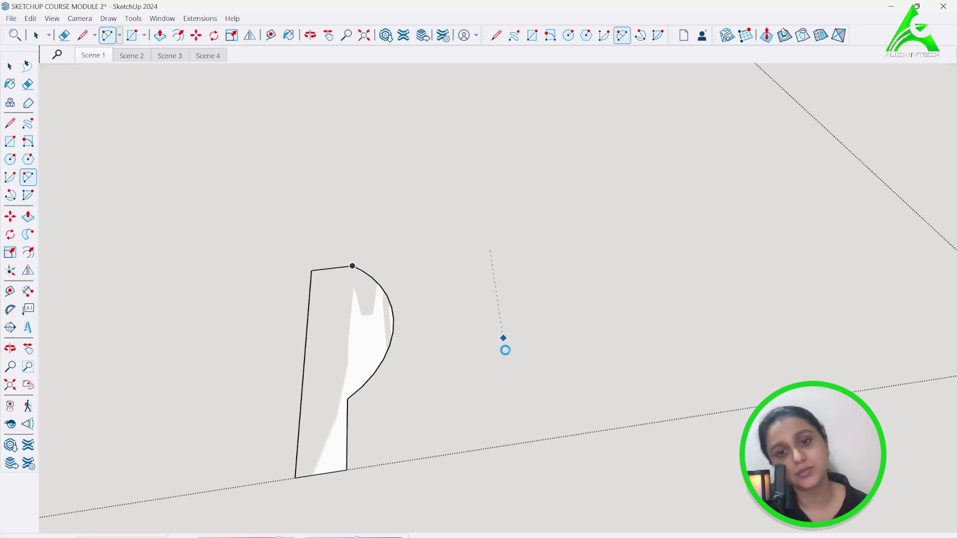
pyautogui.click(504, 348)
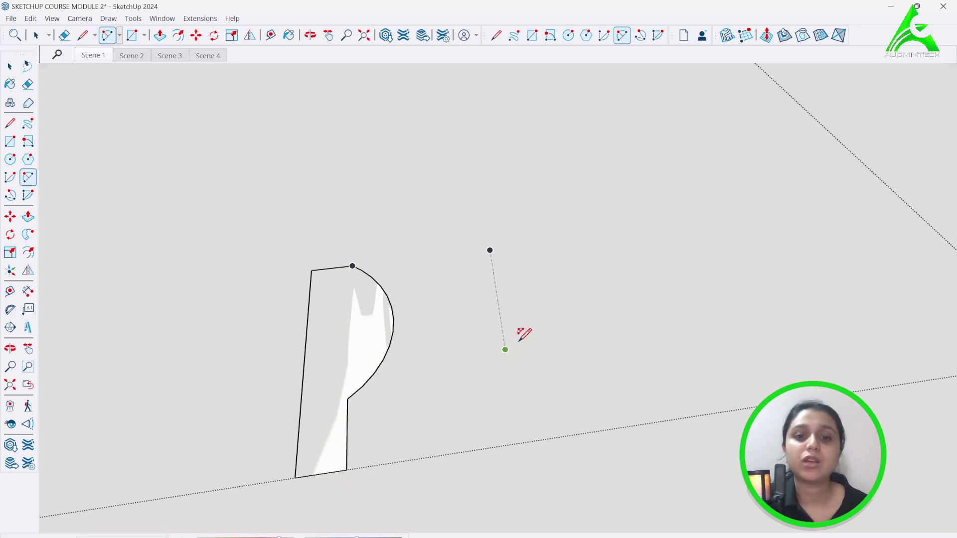
pyautogui.click(547, 316)
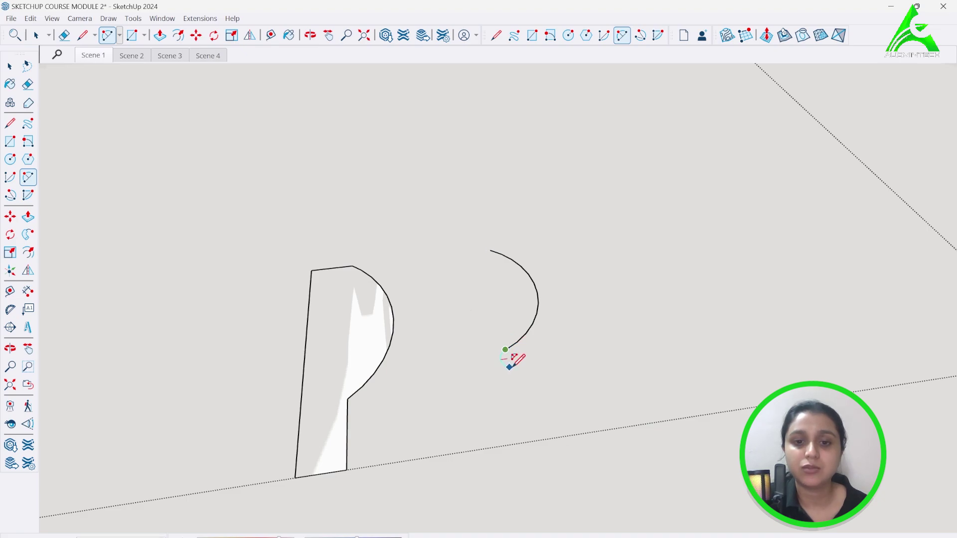
pyautogui.click(509, 368)
pyautogui.click(519, 357)
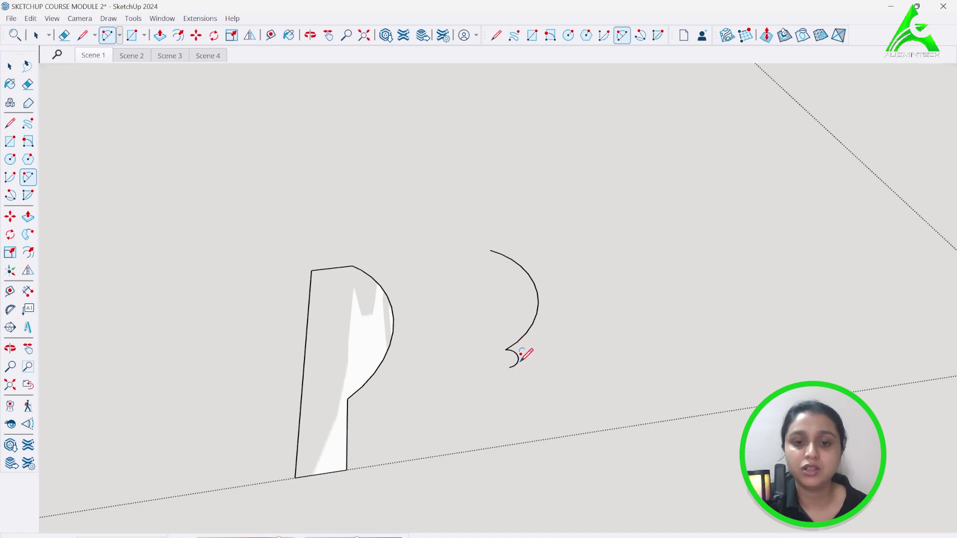
# - Draw straight lines from the lower arc's end around the back to the large arc's upper end, closing the second moulding profile
pyautogui.click(82, 35)
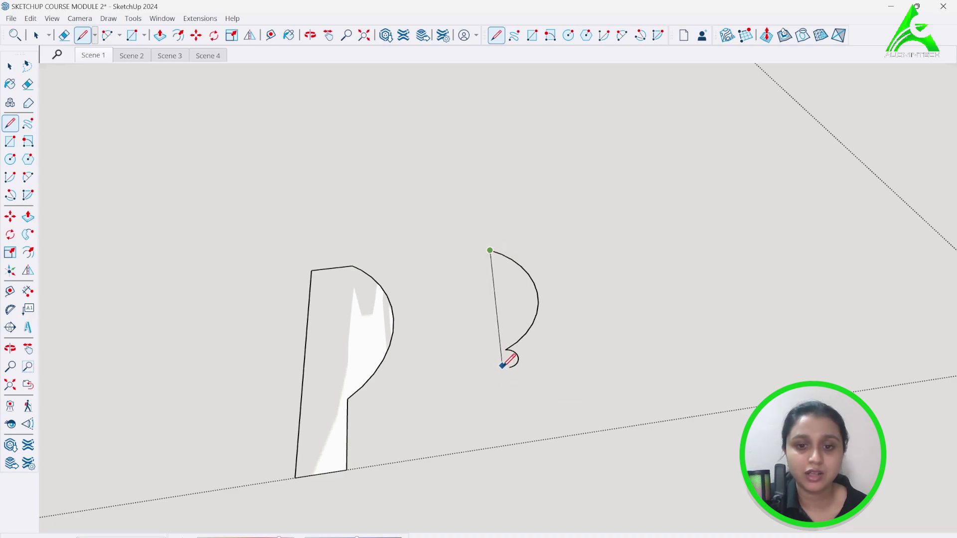
pyautogui.press('Escape')
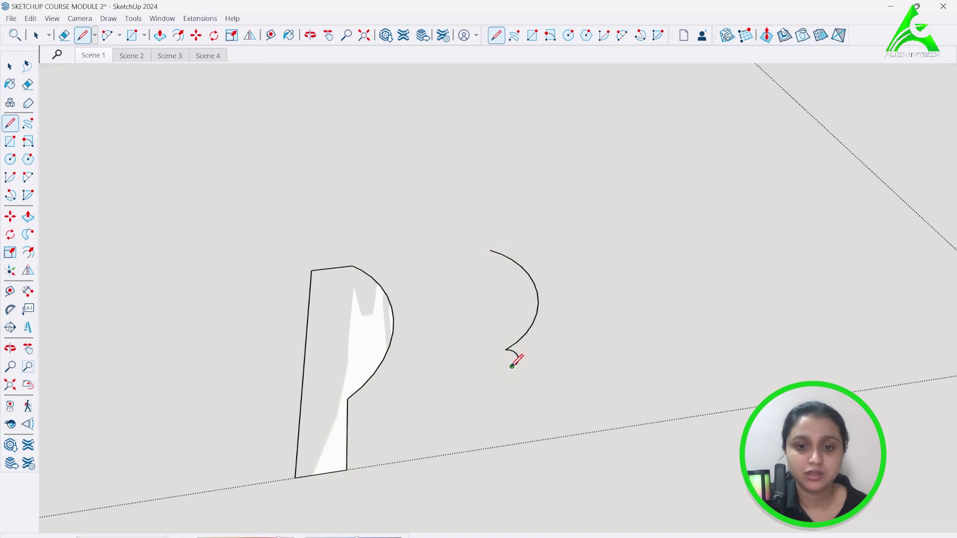
pyautogui.click(509, 367)
pyautogui.click(471, 253)
pyautogui.click(490, 250)
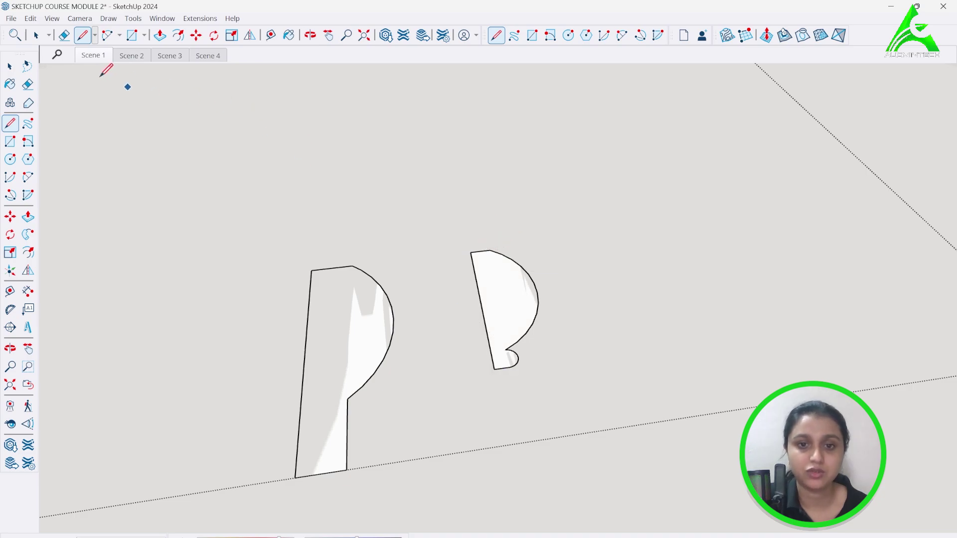
# - Erase the first moulding profile on the floor, keeping only the two-arc profile
pyautogui.click(64, 36)
pyautogui.moveTo(327, 435); pyautogui.dragTo(390, 275)
pyautogui.moveTo(337, 477); pyautogui.dragTo(337, 478)
# - Make the remaining moulding profile a group and scale it down slightly from its corner
pyautogui.scroll(2, 553, 298)
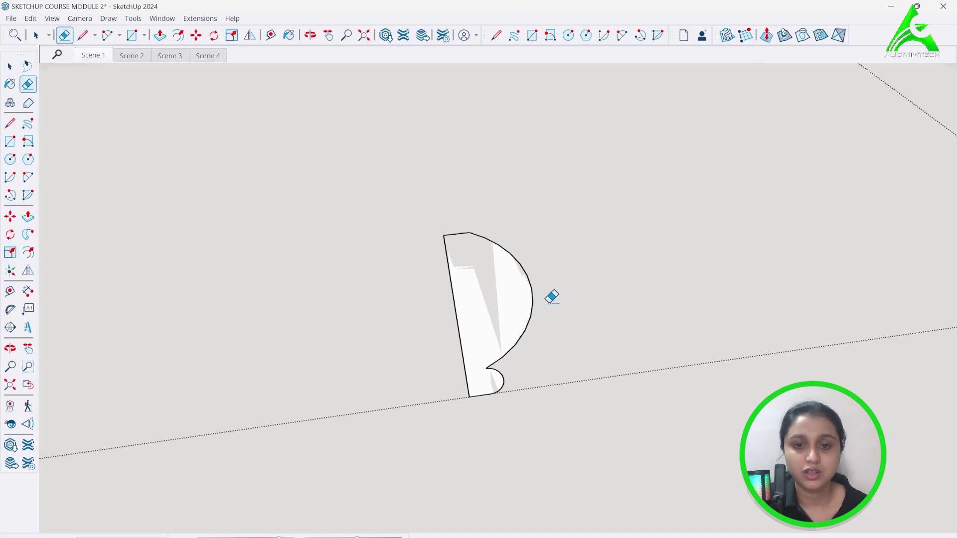
pyautogui.click(36, 35)
pyautogui.moveTo(351, 163); pyautogui.dragTo(642, 479)
pyautogui.rightClick(464, 292)
pyautogui.click(521, 398)
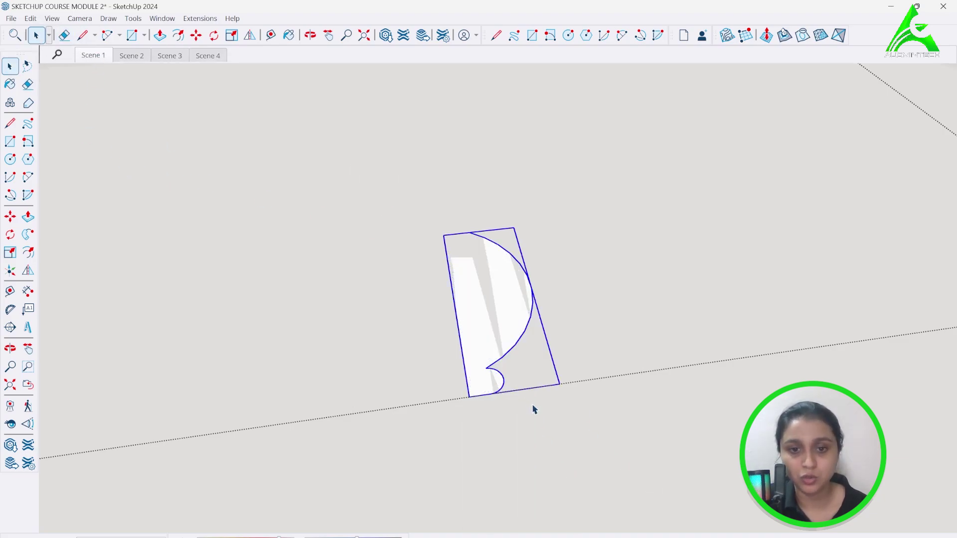
pyautogui.scroll(-6, 652, 476)
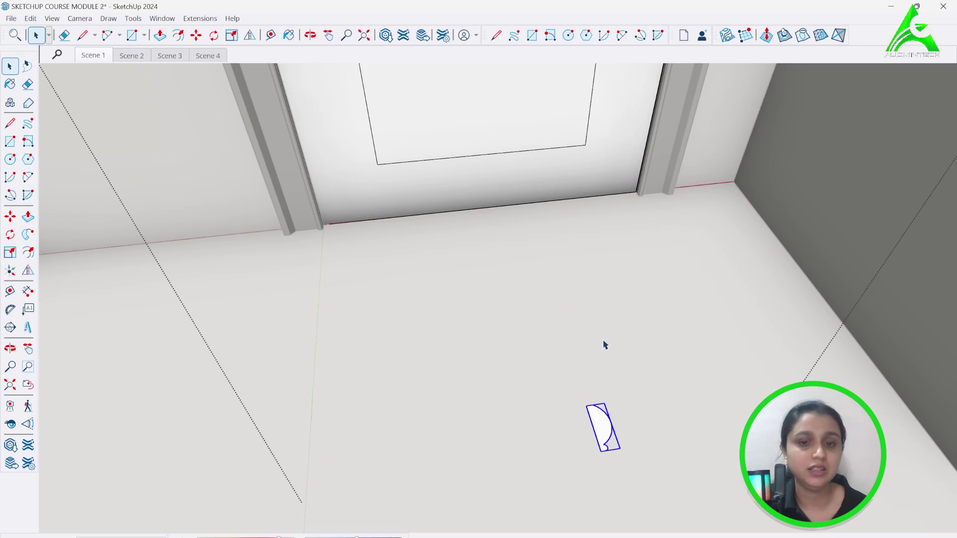
pyautogui.click(237, 36)
pyautogui.moveTo(621, 449); pyautogui.dragTo(608, 436)
# - Move the profile group by the midpoint of its straight back edge to the lower-left corner of the lower panel outline
pyautogui.click(196, 35)
pyautogui.click(590, 421)
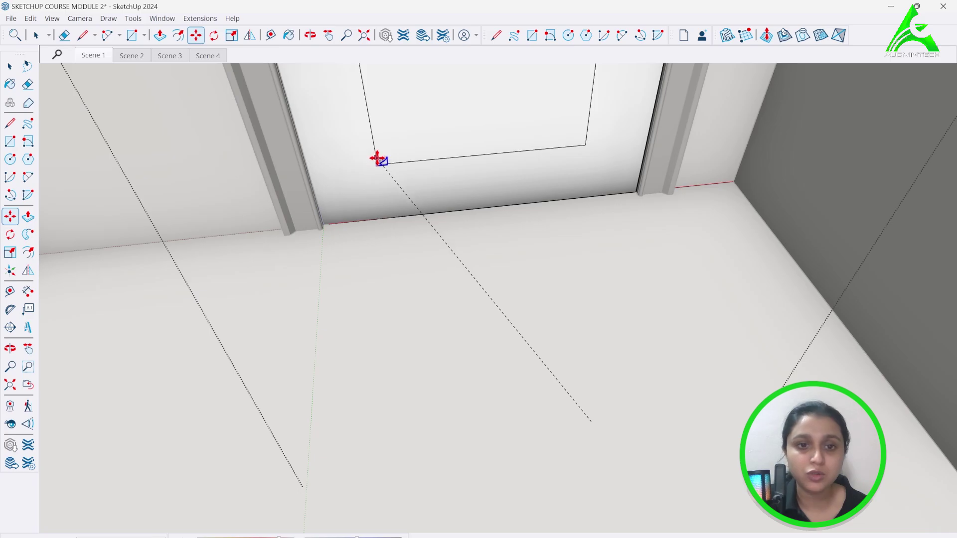
pyautogui.scroll(1, 378, 151)
pyautogui.scroll(3, 378, 154)
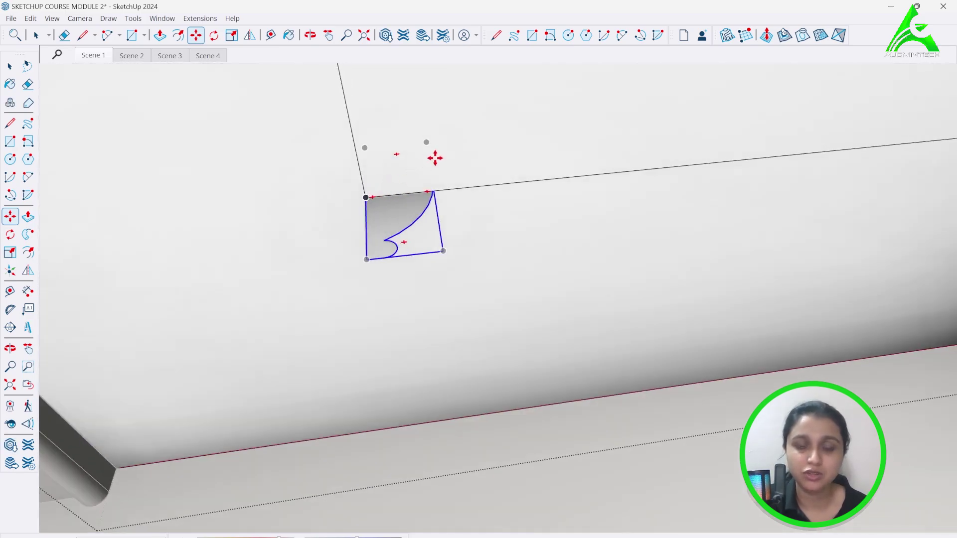
pyautogui.click(427, 162)
# - Rotate the profile group about the panel corner so its back lies along the door face, and flip it end for end
pyautogui.click(213, 35)
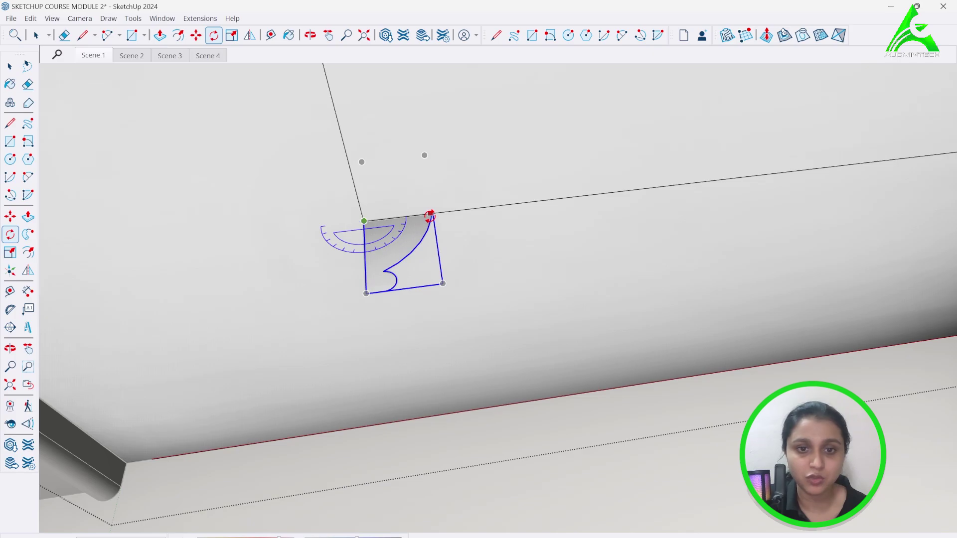
pyautogui.click(430, 215)
pyautogui.click(366, 273)
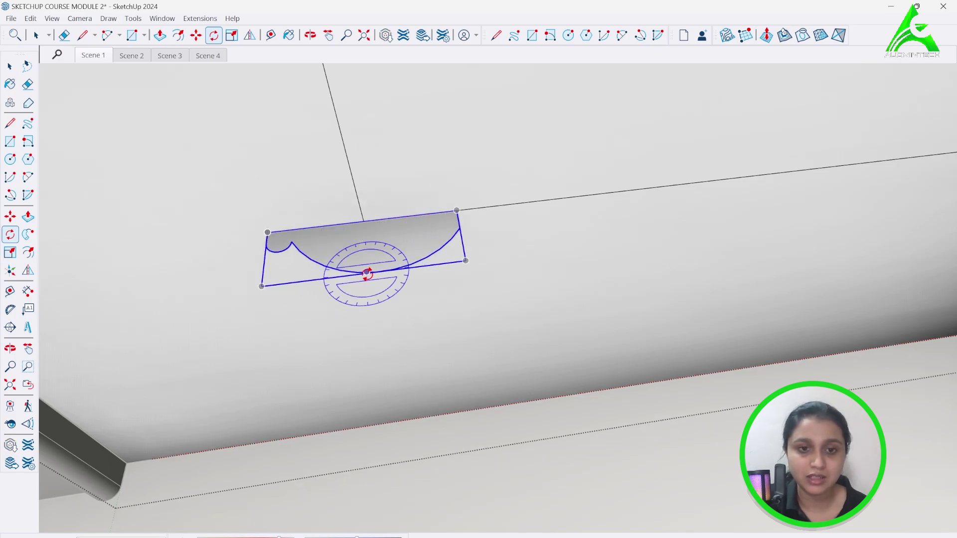
pyautogui.click(250, 35)
pyautogui.click(363, 249)
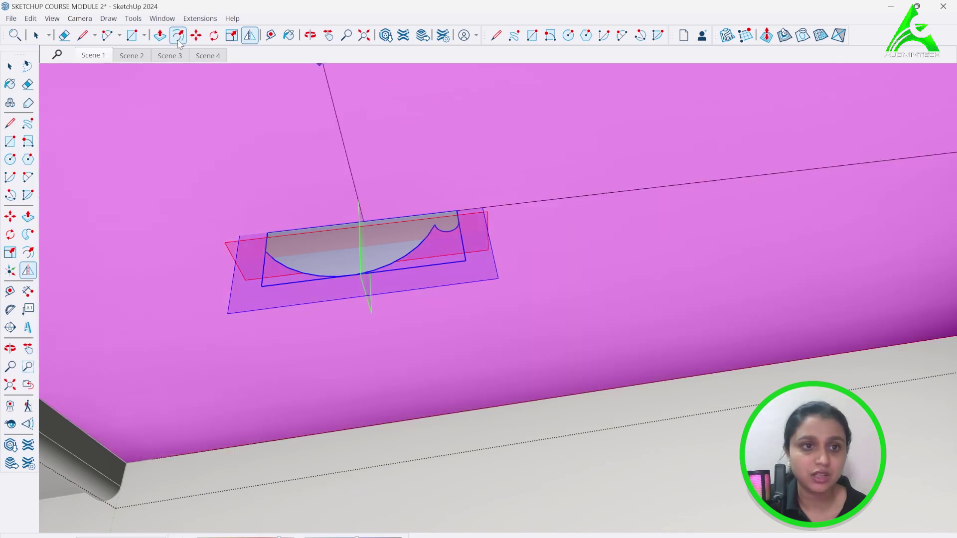
pyautogui.click(213, 35)
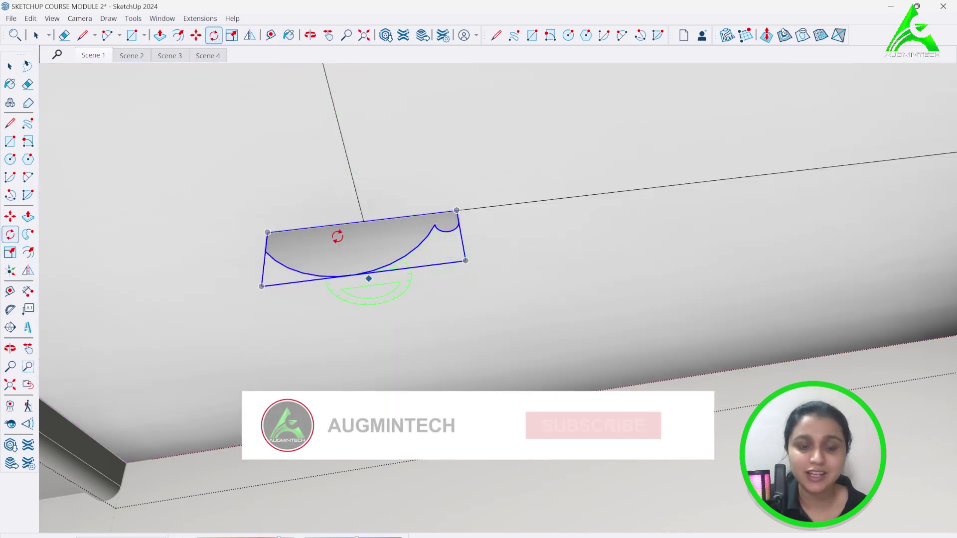
pyautogui.scroll(5, 339, 222)
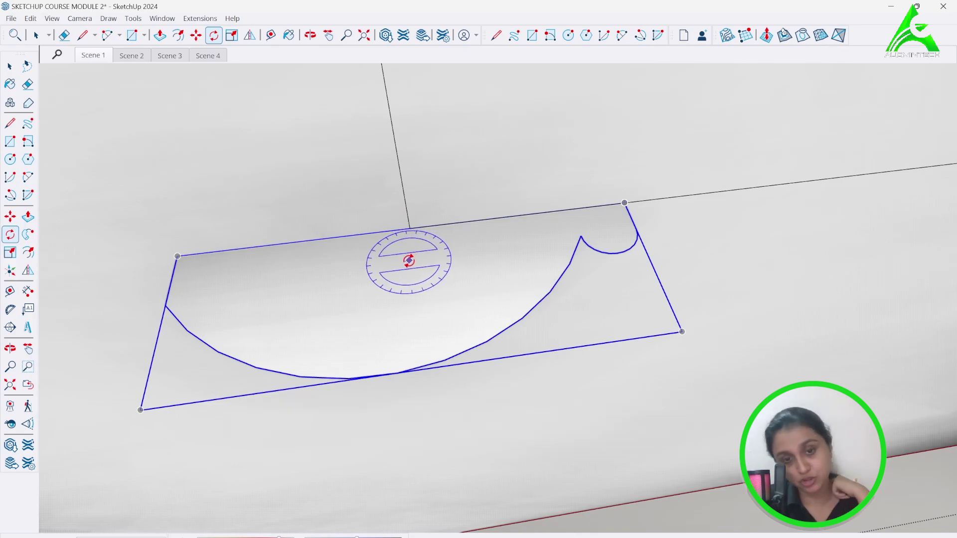
pyautogui.scroll(-4, 325, 389)
pyautogui.scroll(2, 368, 321)
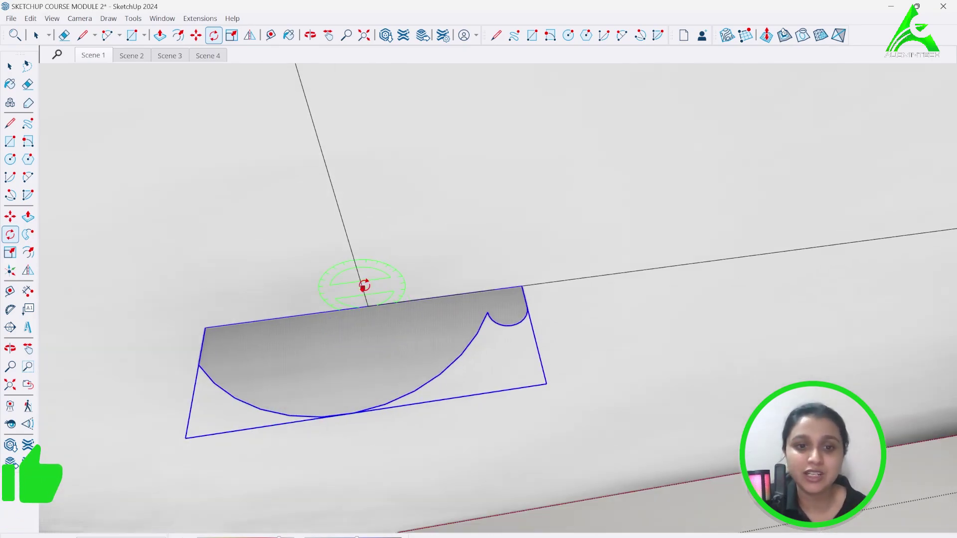
pyautogui.scroll(-2, 387, 389)
pyautogui.scroll(-5, 404, 428)
pyautogui.moveTo(418, 360); pyautogui.dragTo(384, 221, button='middle')
pyautogui.scroll(-2, 427, 438)
pyautogui.moveTo(357, 359); pyautogui.dragTo(376, 279, button='middle')
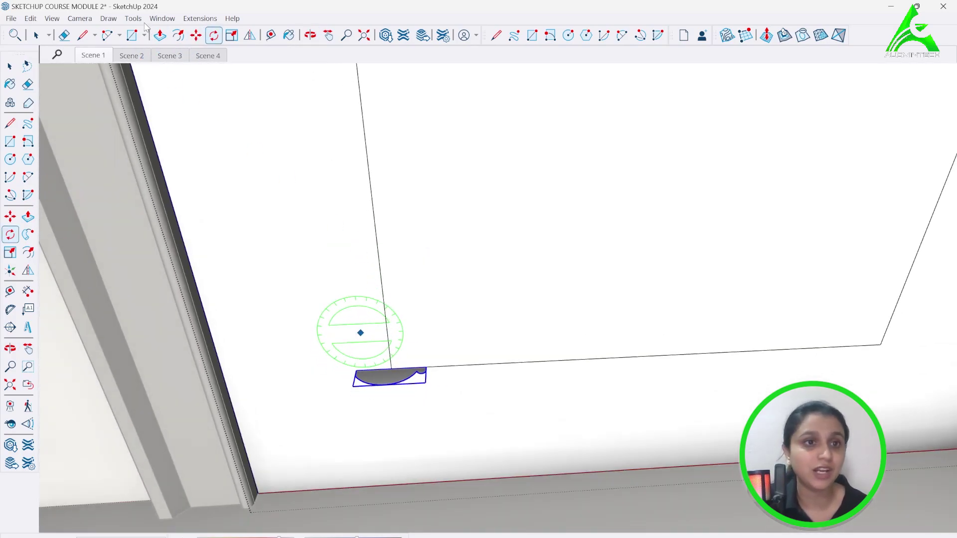
# - Explode the profile group at the lower panel's corner
pyautogui.click(36, 37)
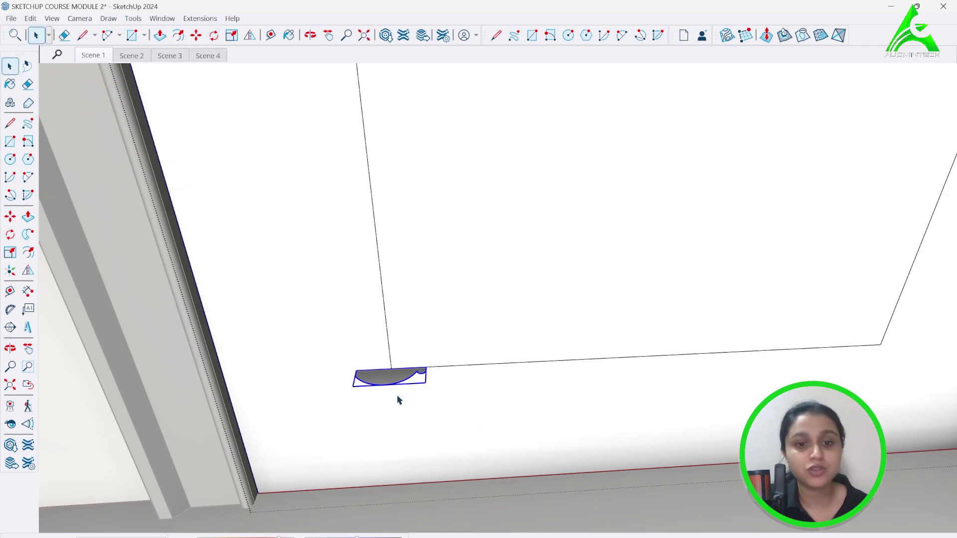
pyautogui.rightClick(382, 379)
pyautogui.click(439, 454)
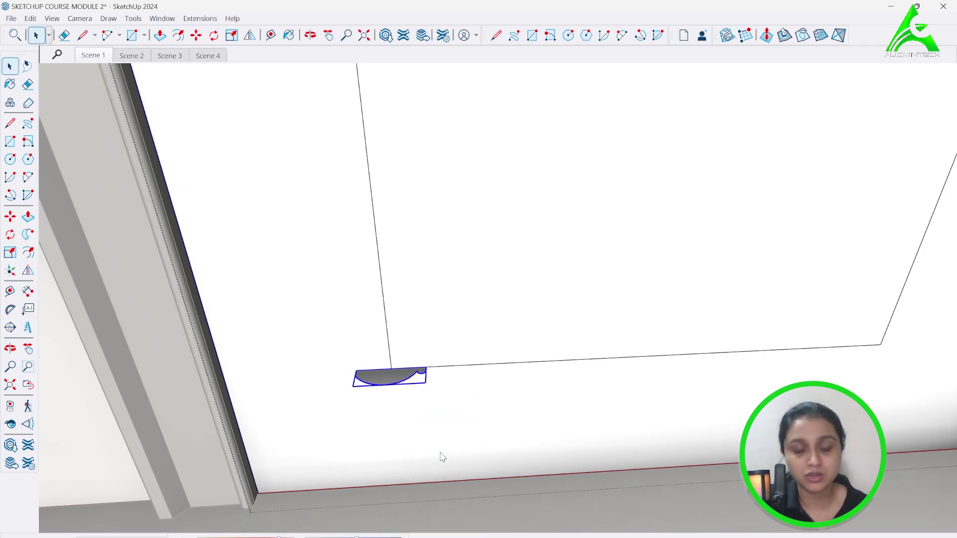
pyautogui.scroll(-6, 428, 457)
pyautogui.scroll(3, 411, 444)
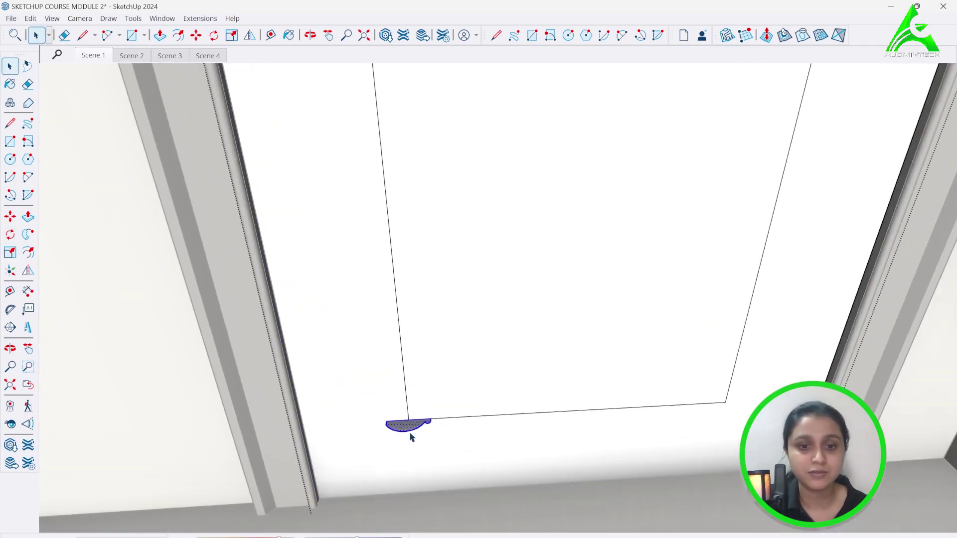
# - Copy the moulding profile from the lower panel's corner to the lower-left corner of the upper panel outline
pyautogui.click(193, 41)
pyautogui.click(411, 420)
pyautogui.scroll(-4, 412, 419)
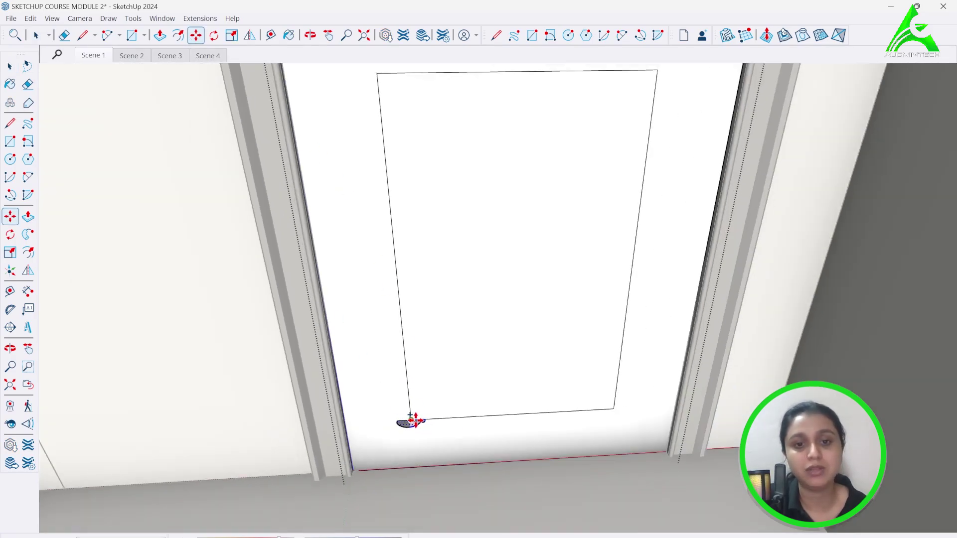
pyautogui.click(381, 115)
# - Try to sweep the lower profile along the lower panel outline with Follow Me, and undo back to the unrotated profile group
pyautogui.click(140, 19)
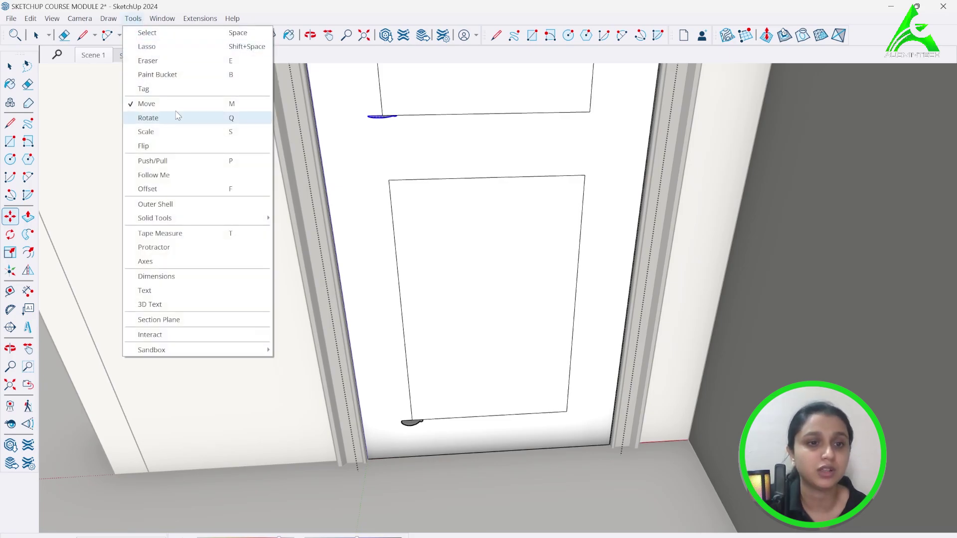
pyautogui.click(173, 191)
pyautogui.scroll(4, 407, 419)
pyautogui.scroll(-5, 399, 408)
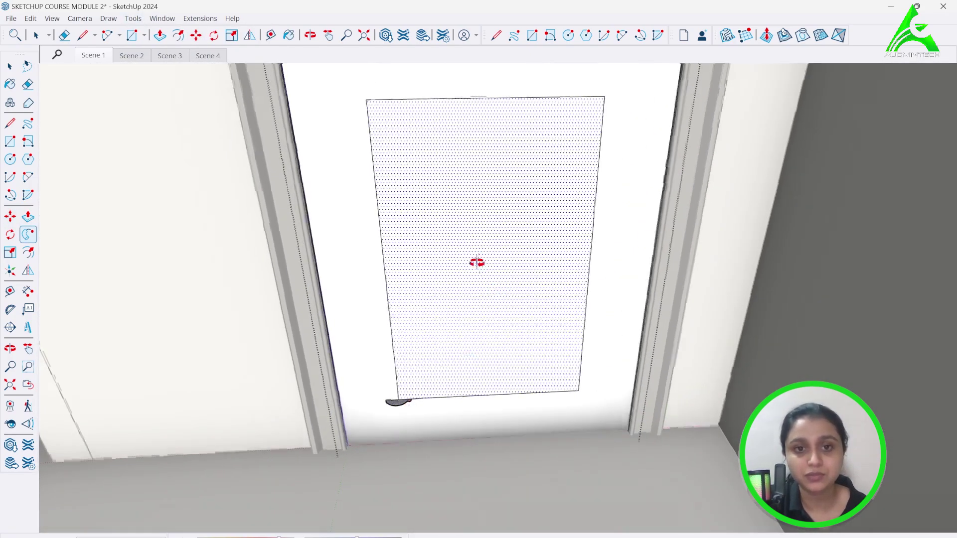
pyautogui.scroll(-6, 417, 399)
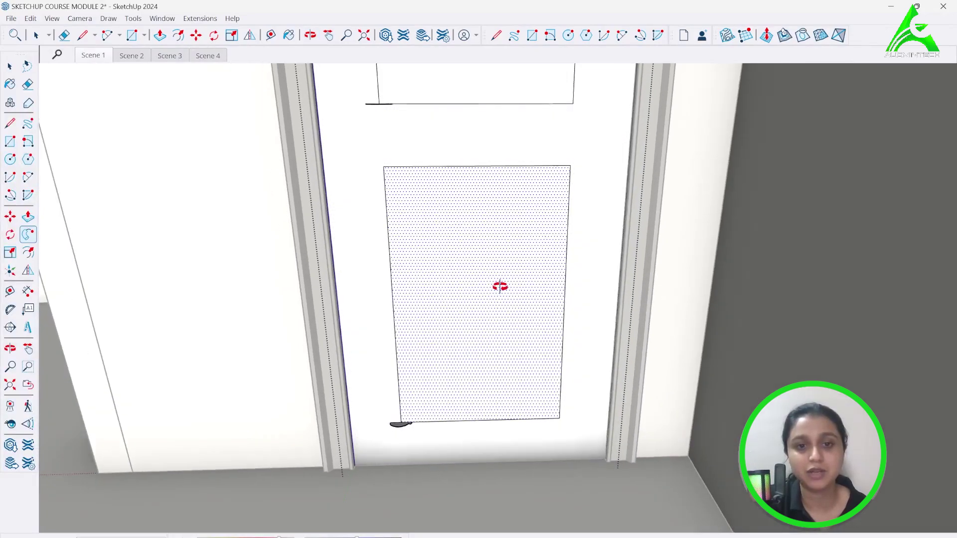
pyautogui.scroll(3, 466, 421)
pyautogui.click(425, 421)
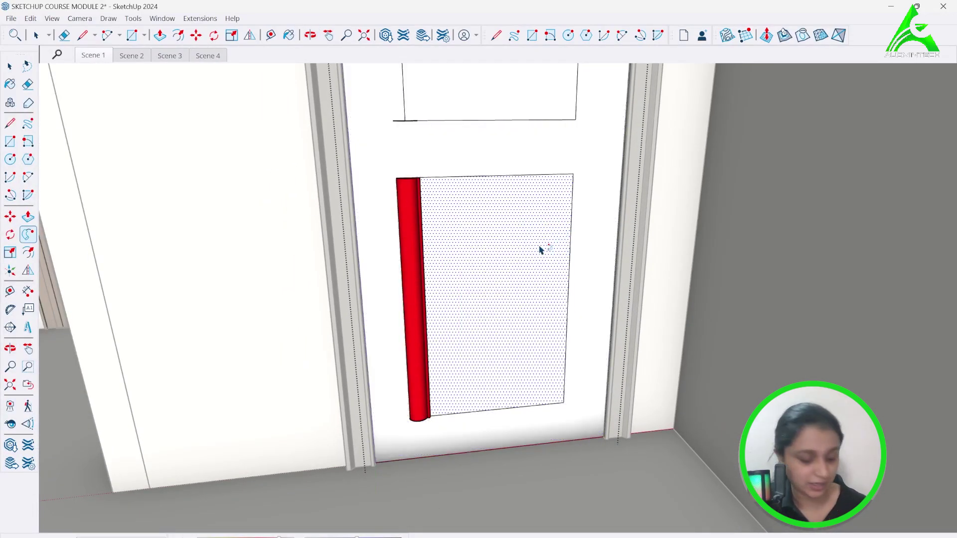
pyautogui.hotkey('ctrl', 'z')
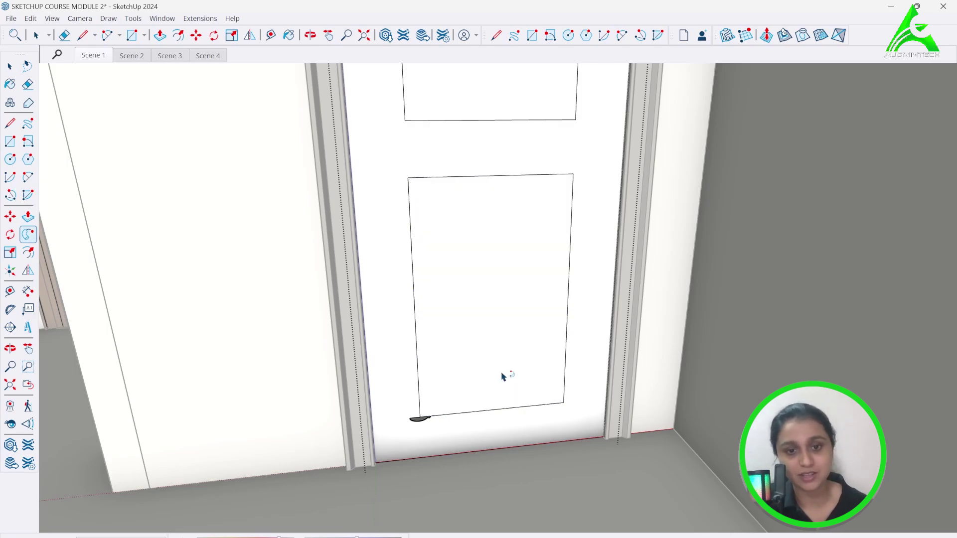
# - Rotate the profile group about the lower panel's corner until its back lies along the door face, and scale it down
pyautogui.scroll(6, 443, 424)
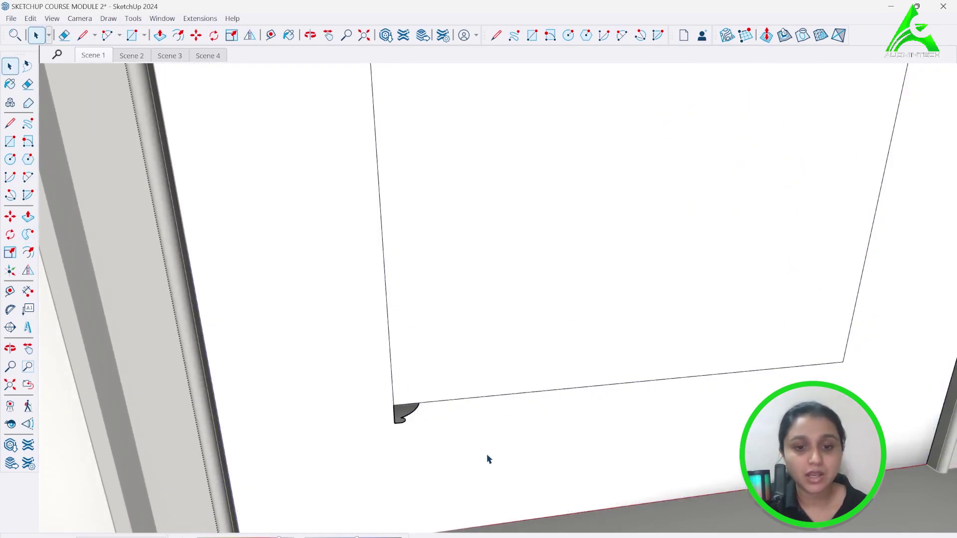
pyautogui.click(214, 35)
pyautogui.click(394, 404)
pyautogui.press('s')
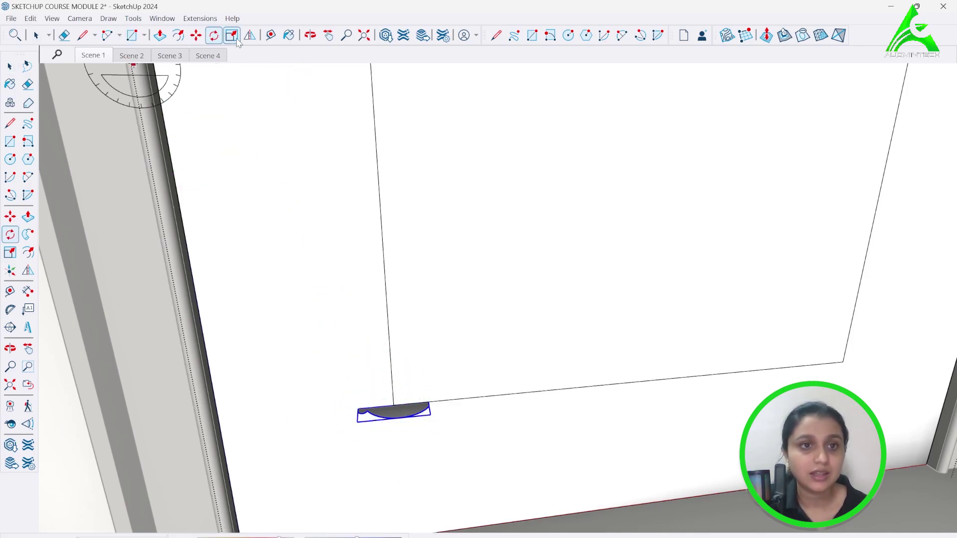
pyautogui.scroll(4, 357, 443)
pyautogui.moveTo(356, 444); pyautogui.dragTo(426, 423)
# - Move the profile group's back-edge midpoint onto the lower panel's corner and scale the group smaller
pyautogui.click(197, 36)
pyautogui.scroll(3, 483, 395)
pyautogui.click(481, 394)
pyautogui.click(427, 399)
pyautogui.click(230, 36)
pyautogui.moveTo(505, 421); pyautogui.dragTo(464, 417)
pyautogui.click(195, 37)
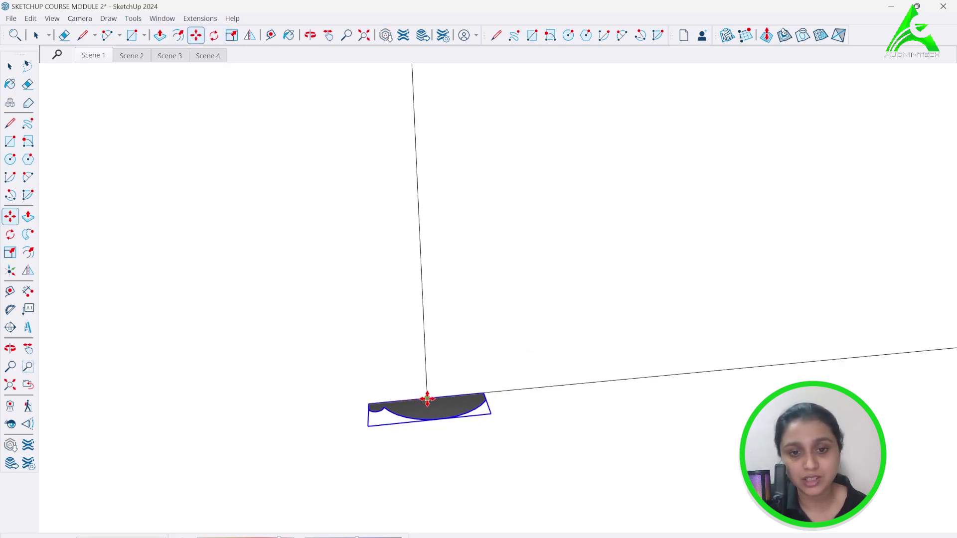
# - Explode the resized moulding profile group so its face can be swept
pyautogui.scroll(-4, 431, 493)
pyautogui.rightClick(457, 463)
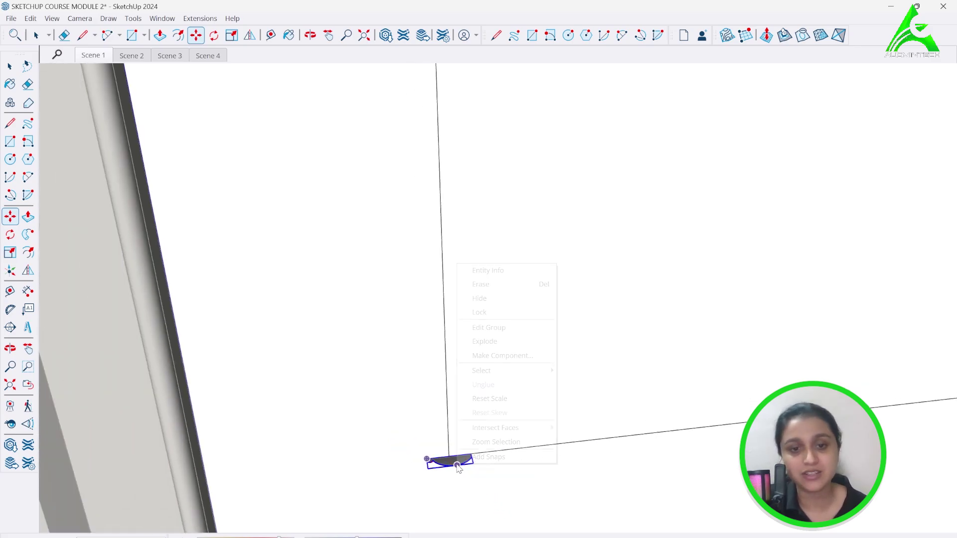
pyautogui.click(479, 341)
pyautogui.scroll(-1, 376, 509)
pyautogui.scroll(-3, 377, 508)
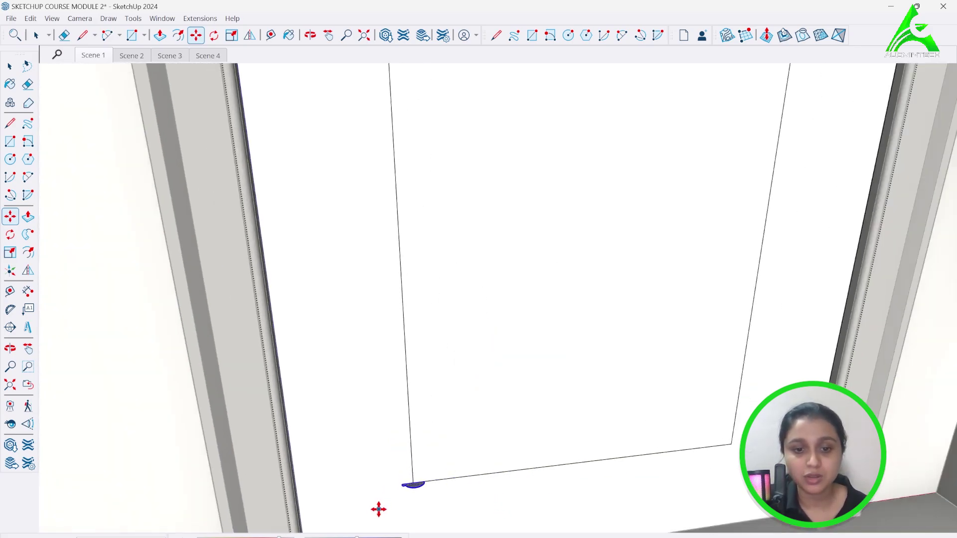
# - Try to sweep the moulding profile up one side of the lower panel outline with Follow Me, and undo the sweep
pyautogui.click(133, 18)
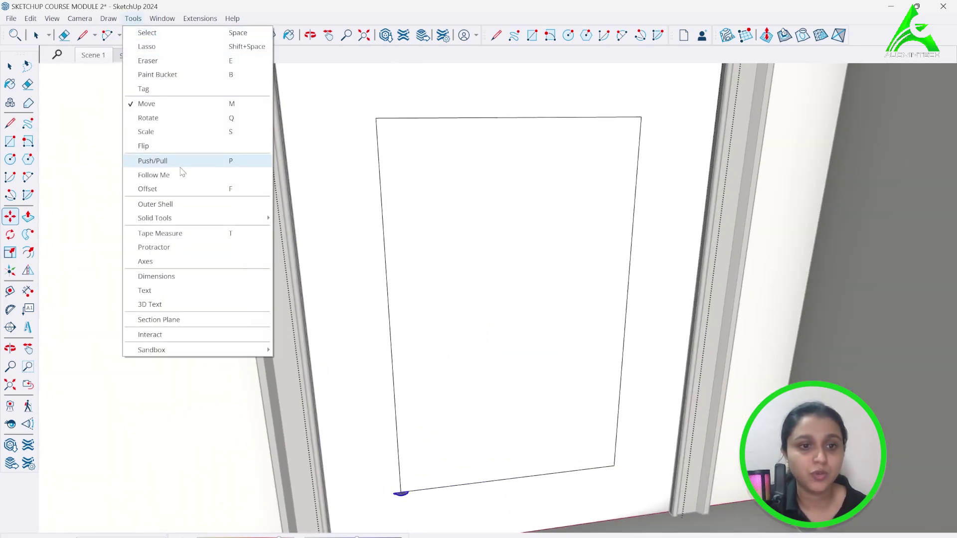
pyautogui.click(179, 173)
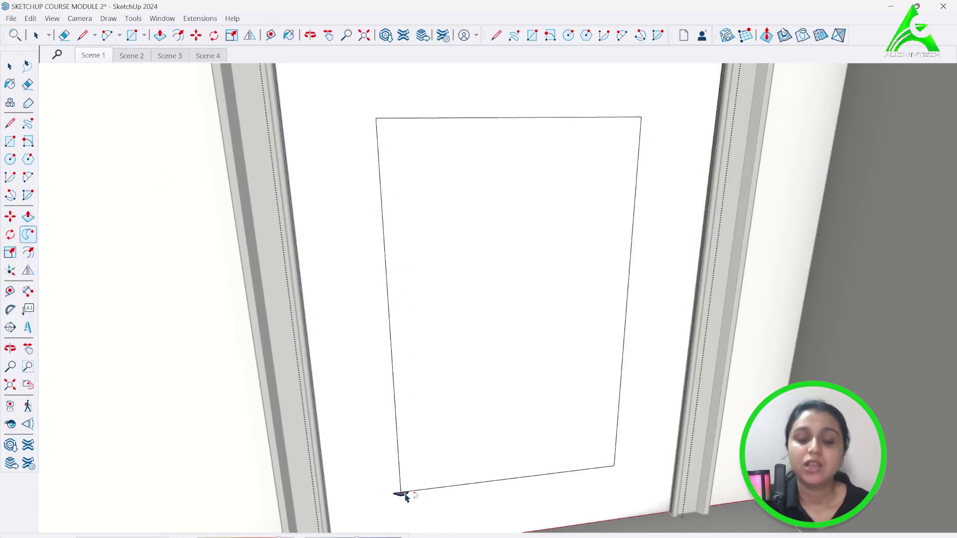
pyautogui.moveTo(406, 497); pyautogui.dragTo(391, 260)
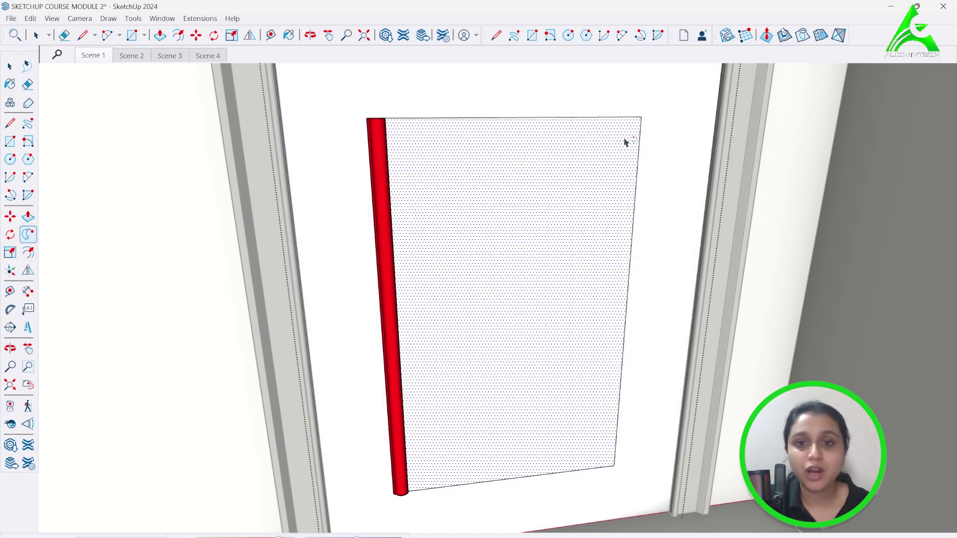
pyautogui.scroll(5, 402, 494)
pyautogui.scroll(-8, 406, 468)
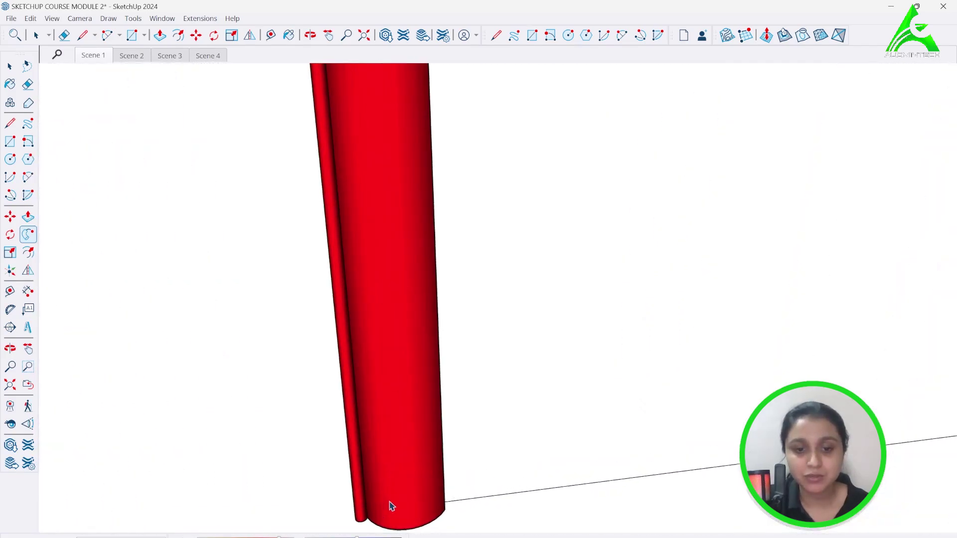
pyautogui.scroll(10, 349, 99)
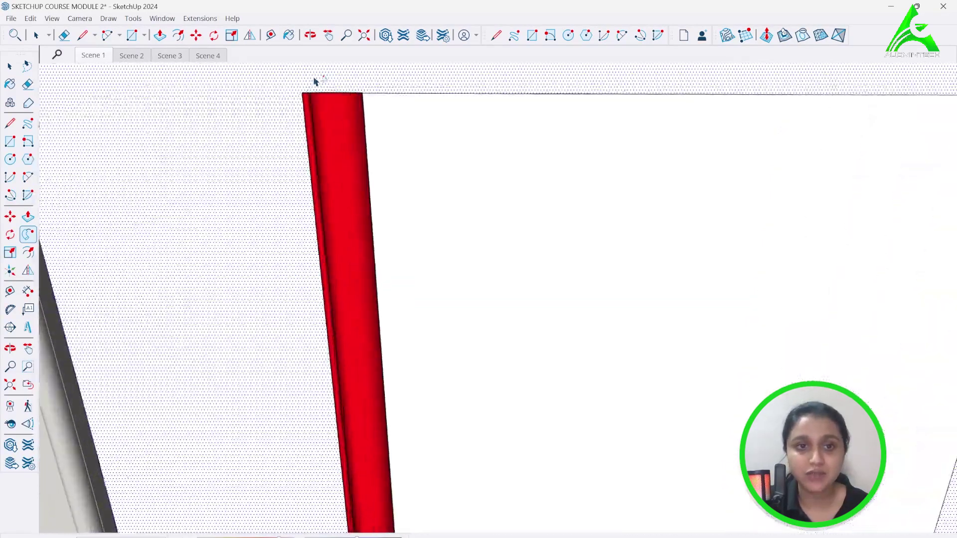
pyautogui.moveTo(359, 102); pyautogui.dragTo(341, 283, button='middle')
pyautogui.scroll(-6, 327, 81)
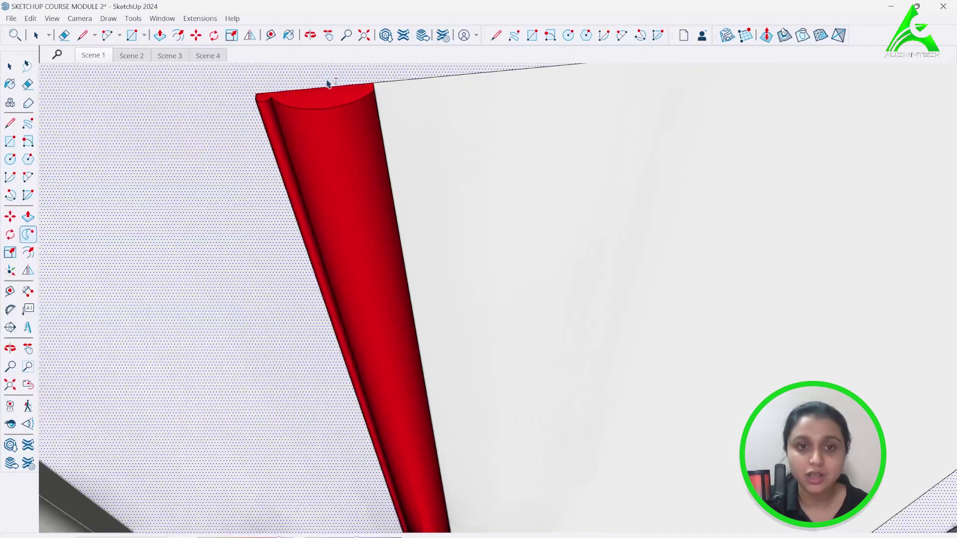
pyautogui.hotkey('ctrl', 'z')
pyautogui.scroll(-4, 413, 144)
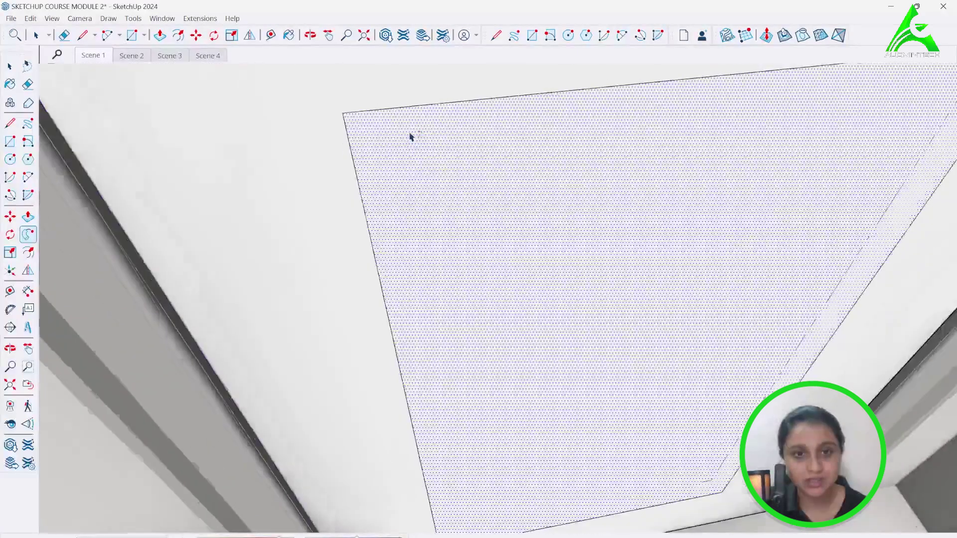
# - Try to move the regrouped moulding profile into the door face from its back-edge midpoint, and undo the move
pyautogui.scroll(6, 460, 472)
pyautogui.scroll(2, 408, 451)
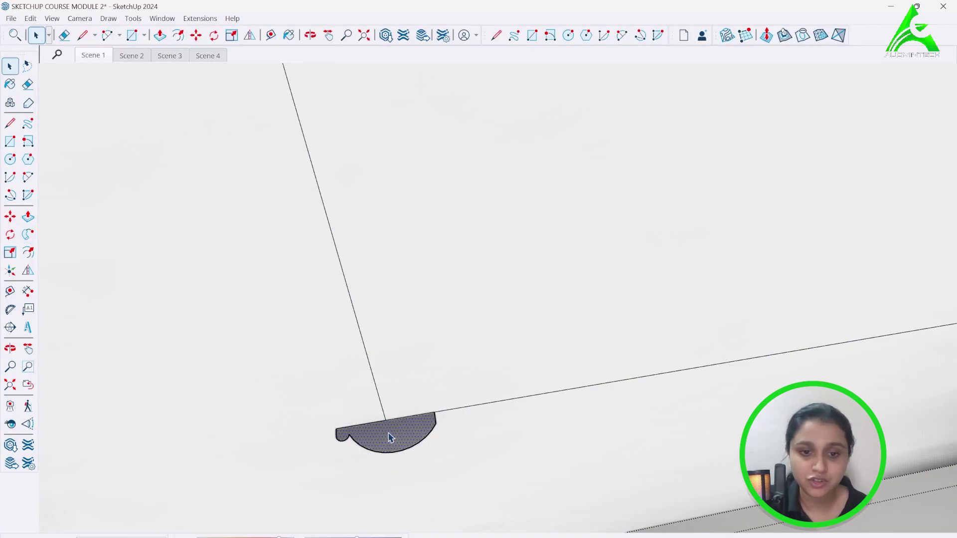
pyautogui.click(423, 298)
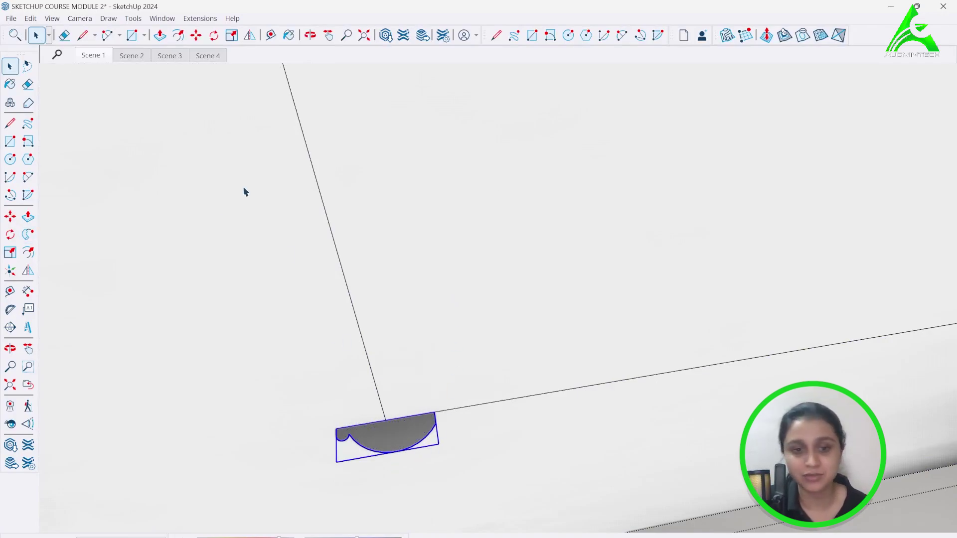
pyautogui.scroll(3, 369, 364)
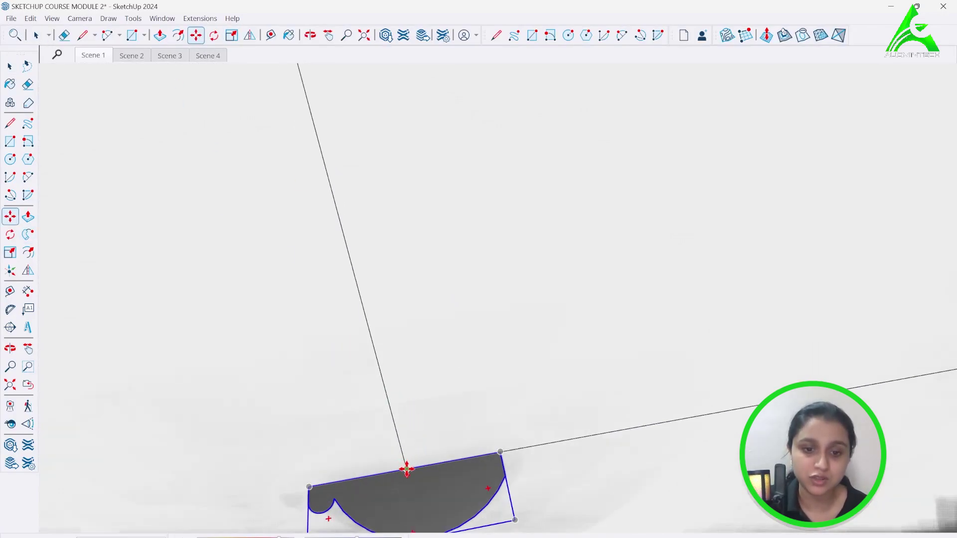
pyautogui.scroll(-3, 543, 380)
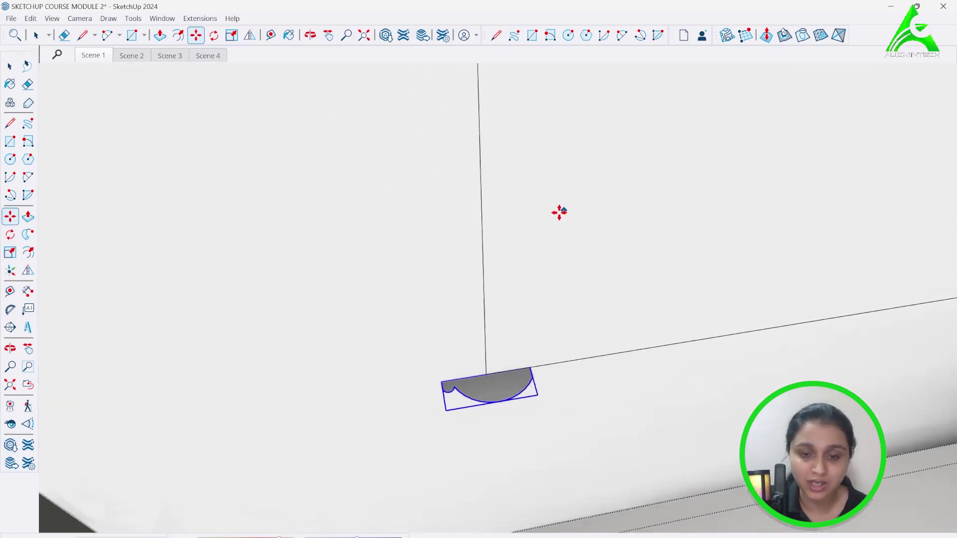
pyautogui.scroll(-2, 561, 212)
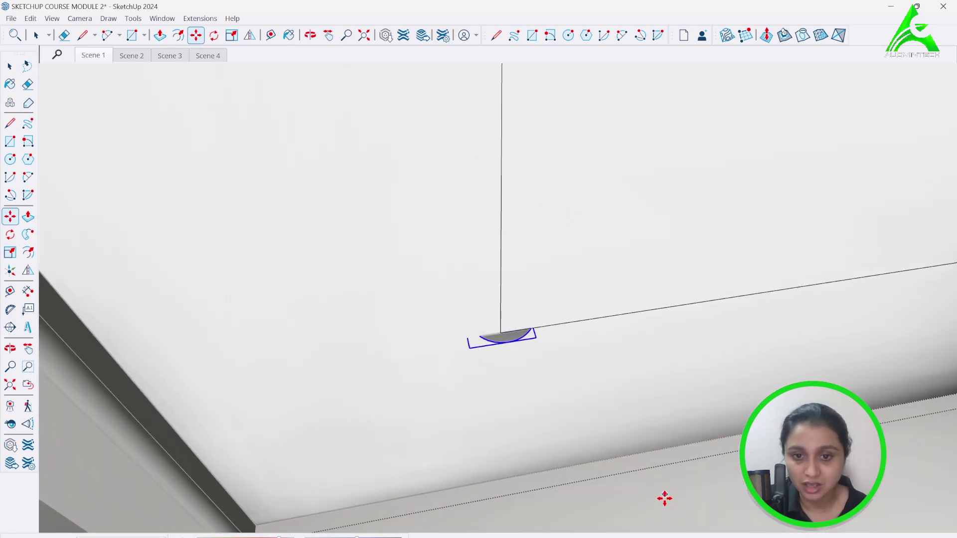
pyautogui.hotkey('ctrl', 'z')
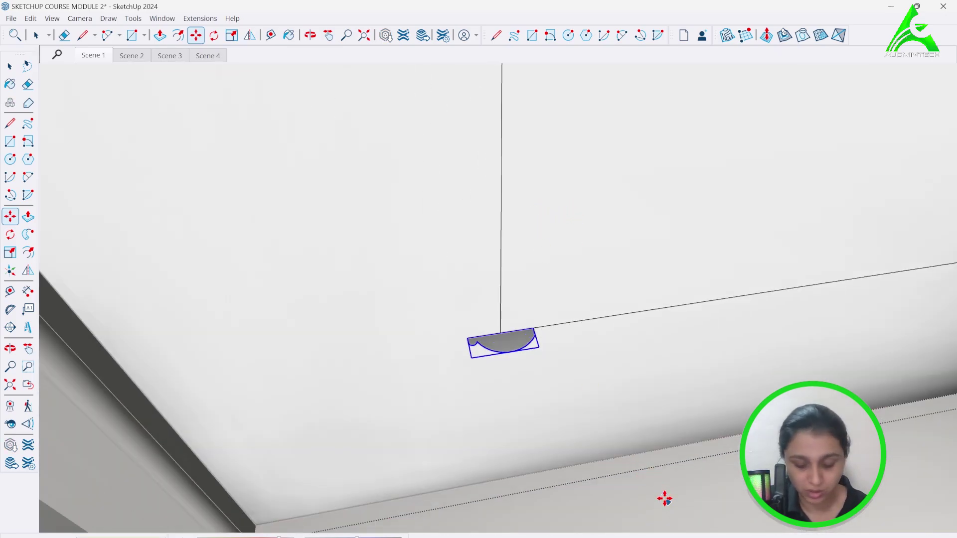
# - Move the moulding profile group slightly back into the door face at the lower panel's corner
pyautogui.scroll(5, 511, 334)
pyautogui.moveTo(539, 357); pyautogui.dragTo(815, 304, button='middle')
pyautogui.press('m')
pyautogui.click(527, 387)
pyautogui.moveTo(515, 385); pyautogui.dragTo(668, 391, button='middle')
pyautogui.scroll(-7, 610, 416)
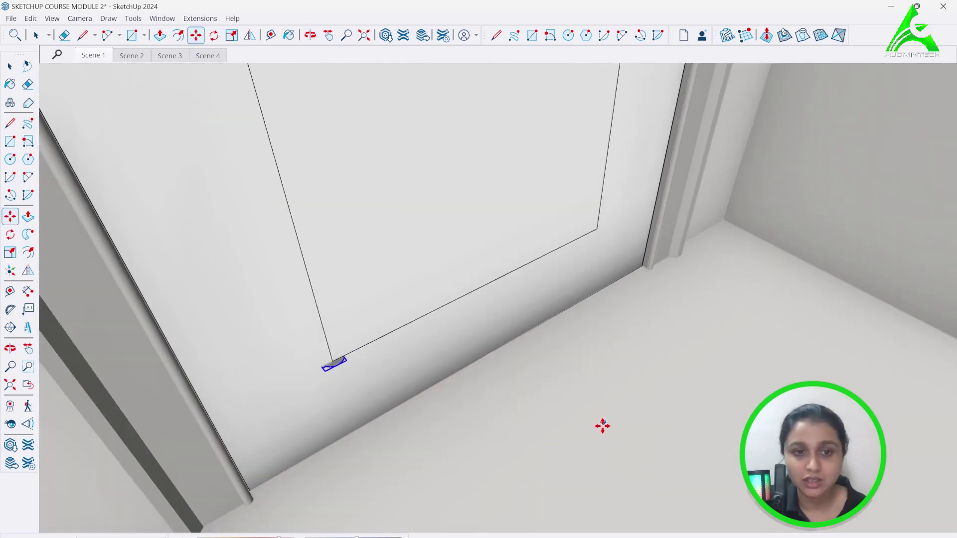
pyautogui.scroll(-5, 602, 425)
pyautogui.moveTo(581, 442); pyautogui.dragTo(393, 357, button='middle')
pyautogui.scroll(3, 393, 356)
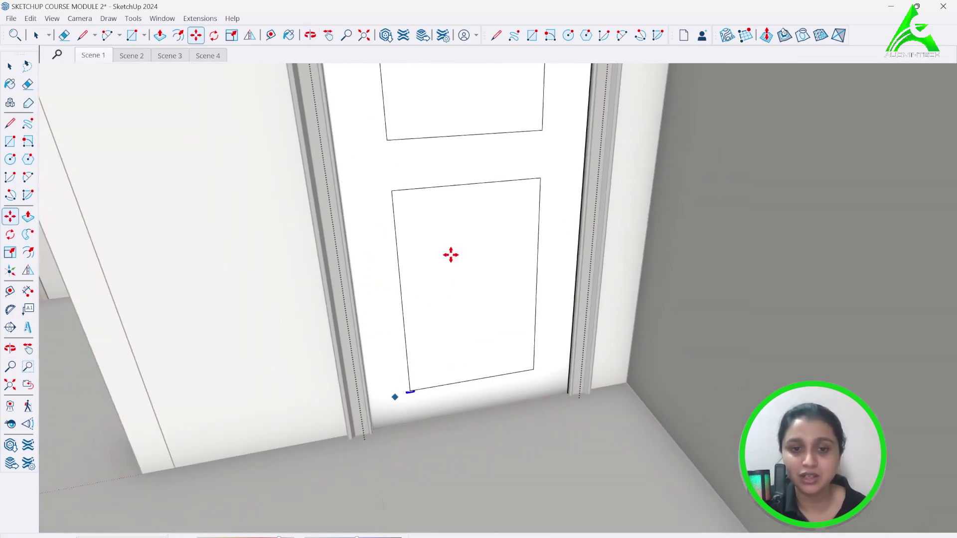
pyautogui.scroll(3, 458, 211)
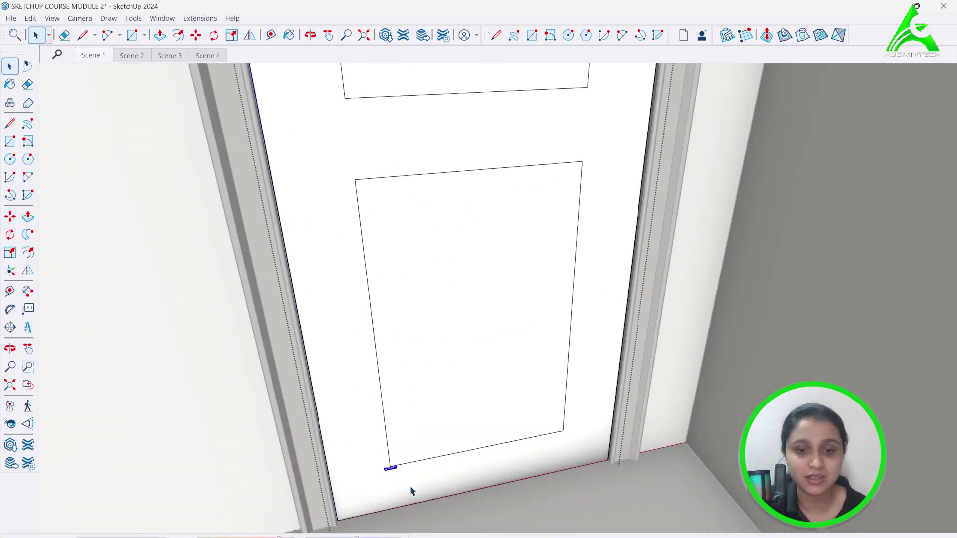
pyautogui.scroll(8, 395, 471)
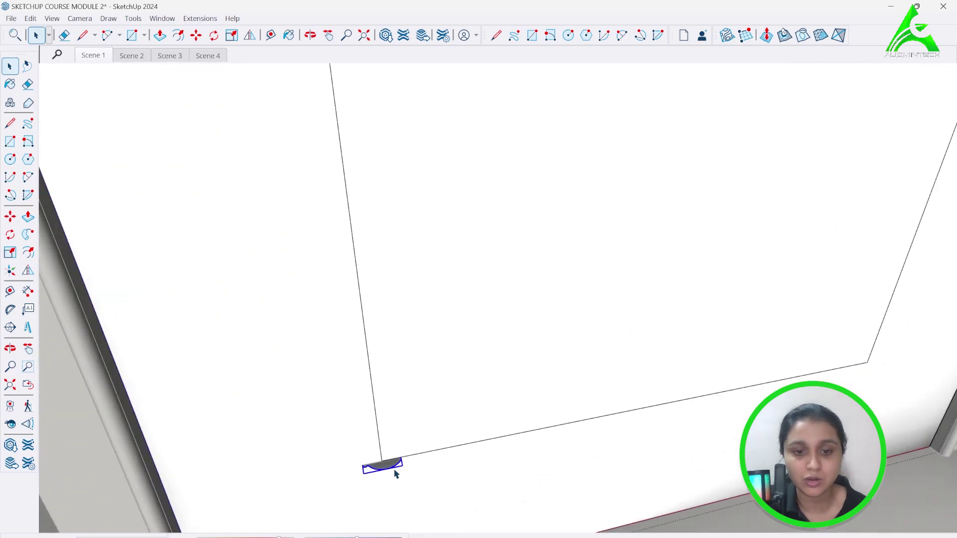
pyautogui.rightClick(386, 461)
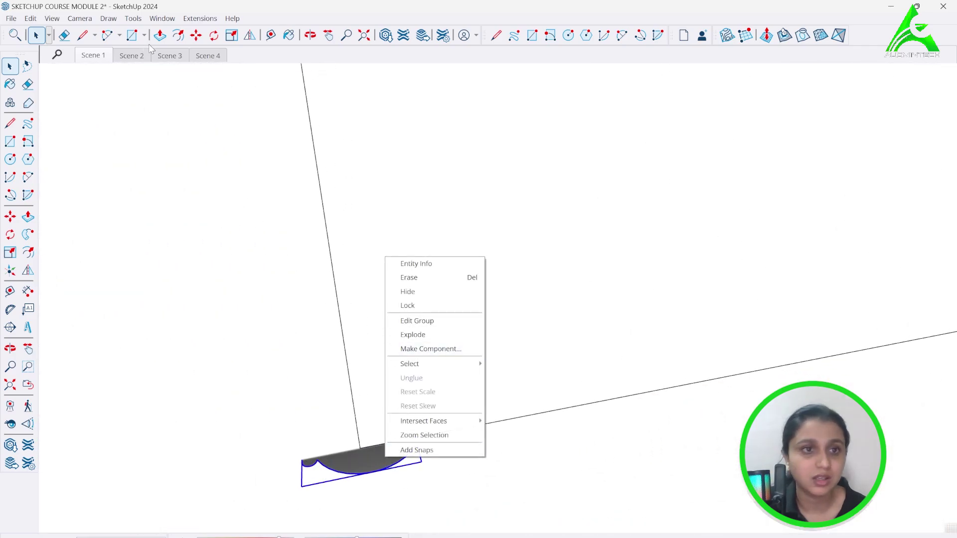
pyautogui.click(195, 36)
pyautogui.click(383, 415)
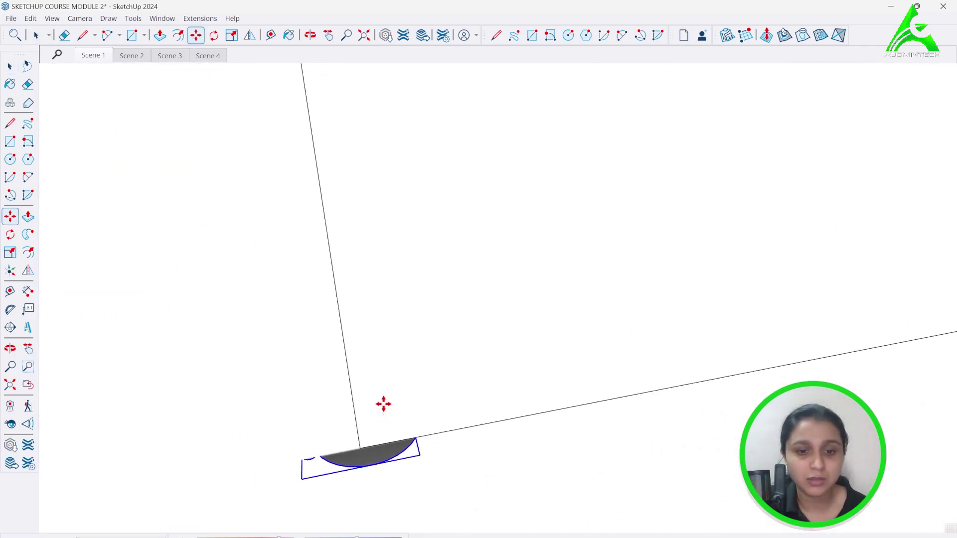
pyautogui.click(344, 421)
# - Explode the repositioned moulding profile group at the lower panel's corner
pyautogui.press('o')
pyautogui.moveTo(344, 420); pyautogui.dragTo(309, 234)
pyautogui.moveTo(309, 234); pyautogui.dragTo(396, 289, button='middle')
pyautogui.scroll(-2, 333, 493)
pyautogui.rightClick(366, 490)
pyautogui.click(414, 367)
# - Sweep the moulding profile around the whole lower panel outline with Follow Me, ending back at the starting corner
pyautogui.scroll(-3, 338, 513)
pyautogui.scroll(-3, 319, 494)
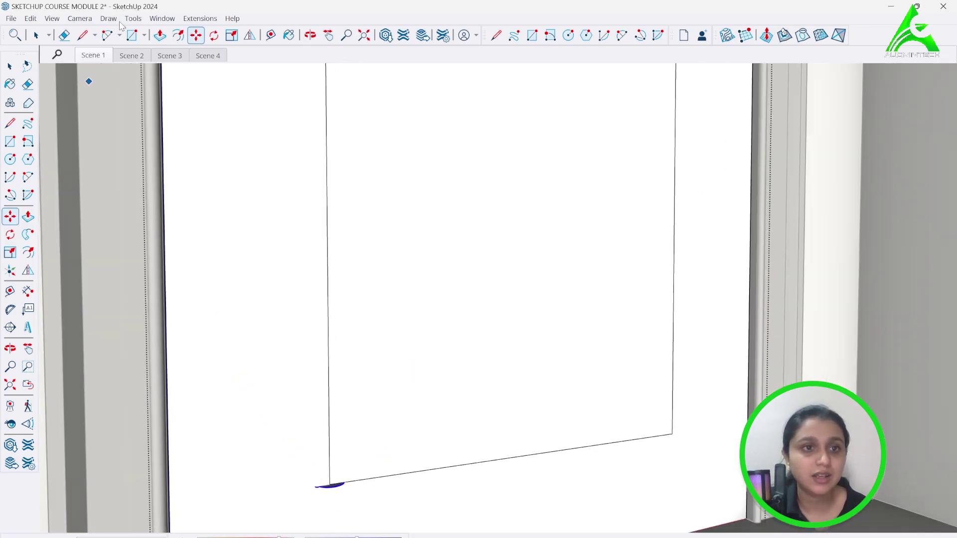
pyautogui.click(133, 19)
pyautogui.click(153, 175)
pyautogui.scroll(4, 328, 508)
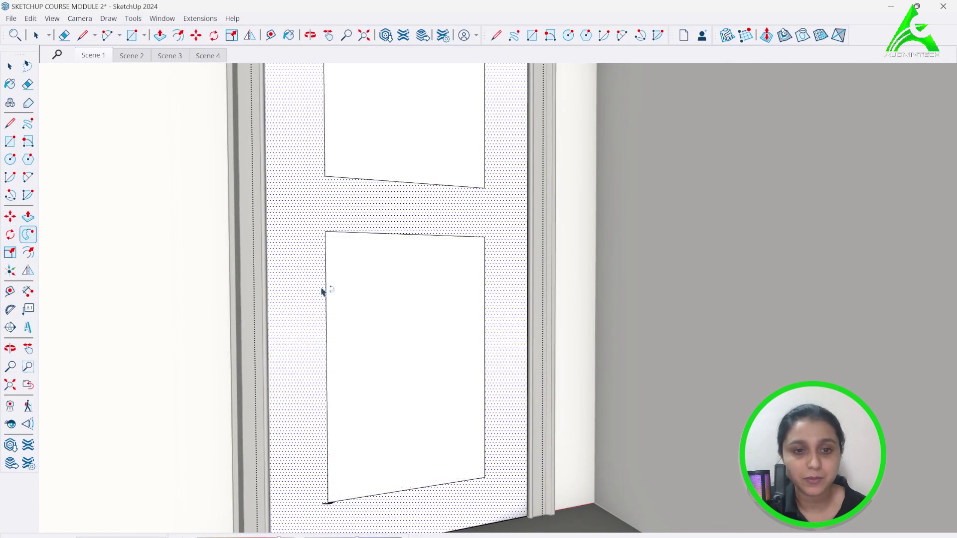
pyautogui.scroll(-2, 398, 231)
pyautogui.moveTo(398, 347); pyautogui.dragTo(389, 423, button='middle')
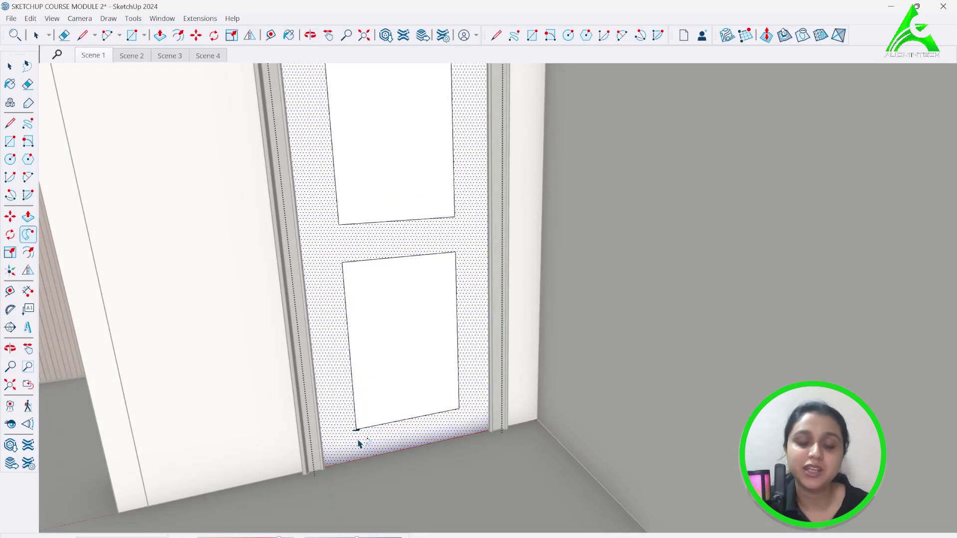
pyautogui.scroll(3, 357, 442)
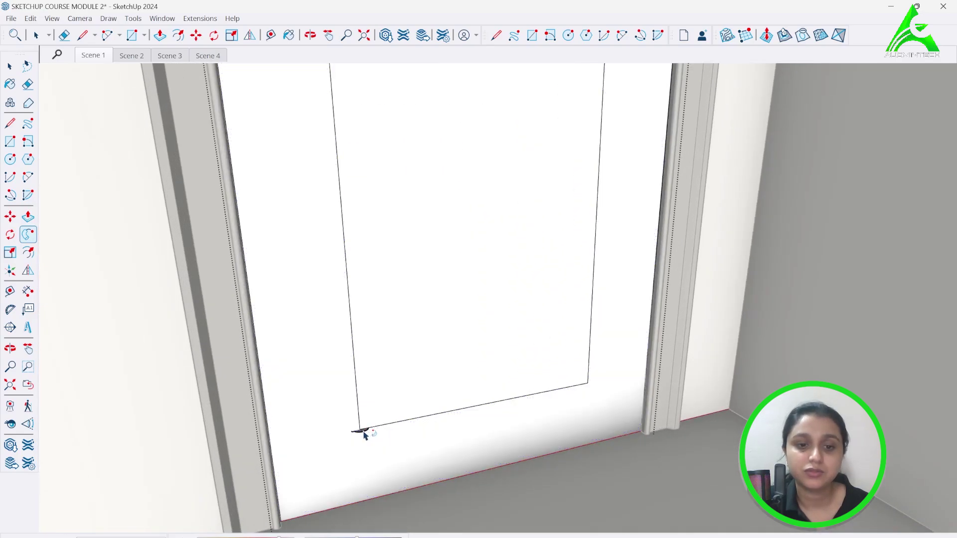
pyautogui.scroll(-2, 364, 434)
pyautogui.scroll(-3, 330, 200)
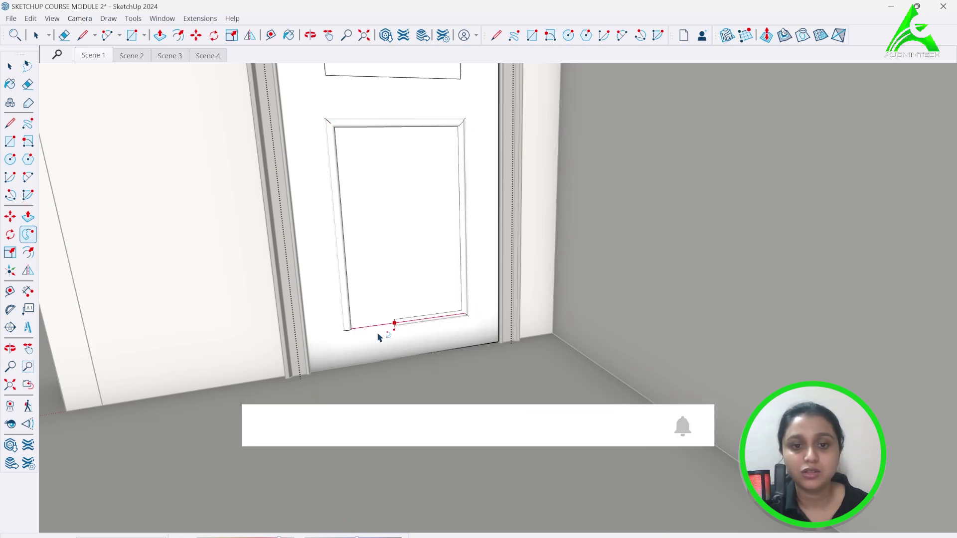
pyautogui.click(343, 332)
pyautogui.scroll(-3, 345, 390)
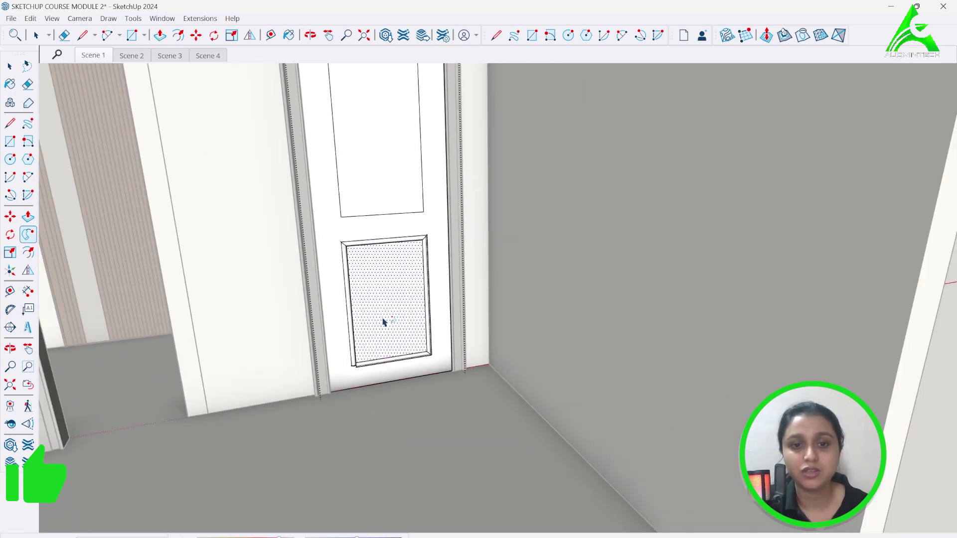
# - Examine the swept trim around the lower panel, checking its mitred corners and the joint at the starting corner
pyautogui.scroll(4, 391, 259)
pyautogui.scroll(4, 500, 198)
pyautogui.scroll(-3, 532, 204)
pyautogui.scroll(3, 347, 241)
pyautogui.scroll(3, 346, 243)
pyautogui.moveTo(249, 224); pyautogui.dragTo(290, 258, button='middle')
pyautogui.scroll(-4, 508, 223)
pyautogui.scroll(-3, 568, 165)
pyautogui.scroll(-2, 455, 239)
pyautogui.moveTo(457, 241); pyautogui.dragTo(496, 255, button='middle')
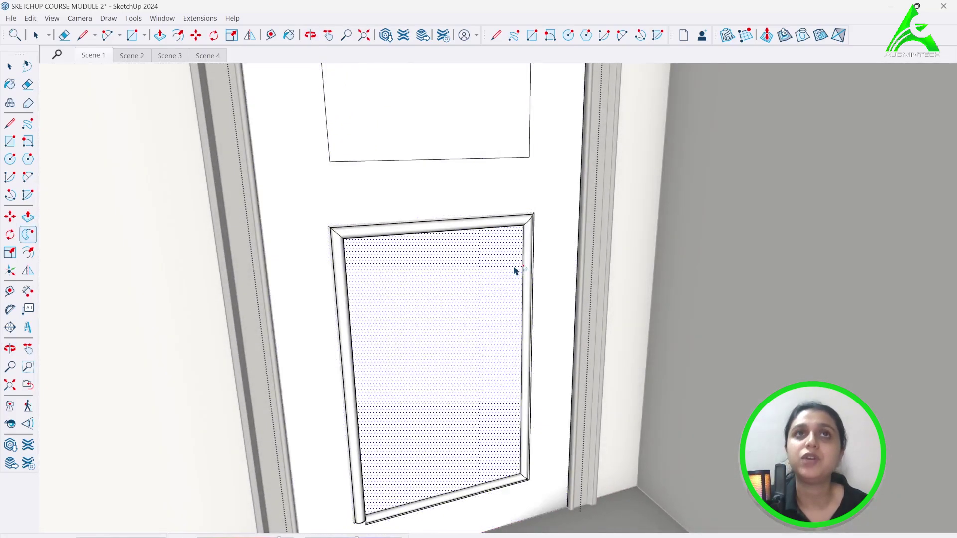
pyautogui.scroll(-5, 452, 423)
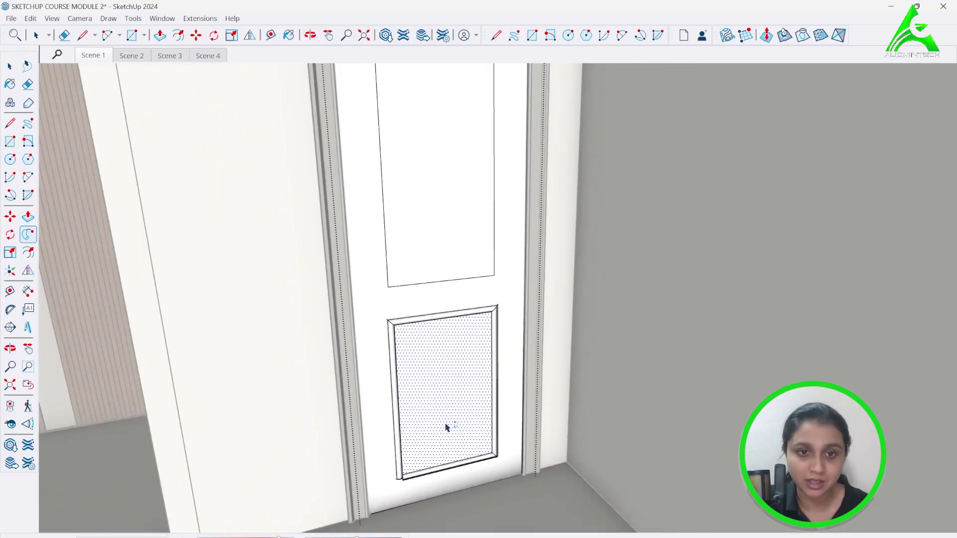
pyautogui.scroll(3, 443, 318)
pyautogui.scroll(-2, 434, 238)
pyautogui.scroll(2, 393, 391)
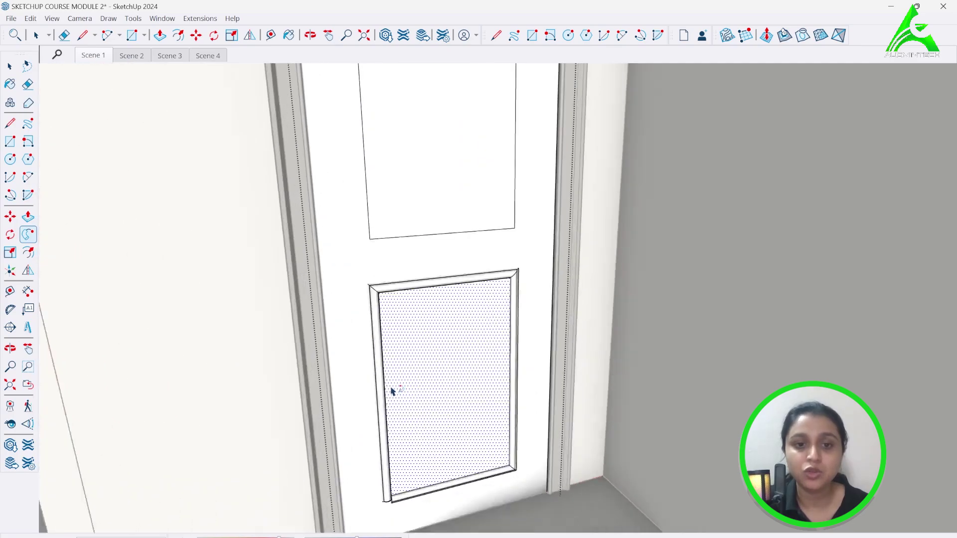
pyautogui.scroll(8, 372, 283)
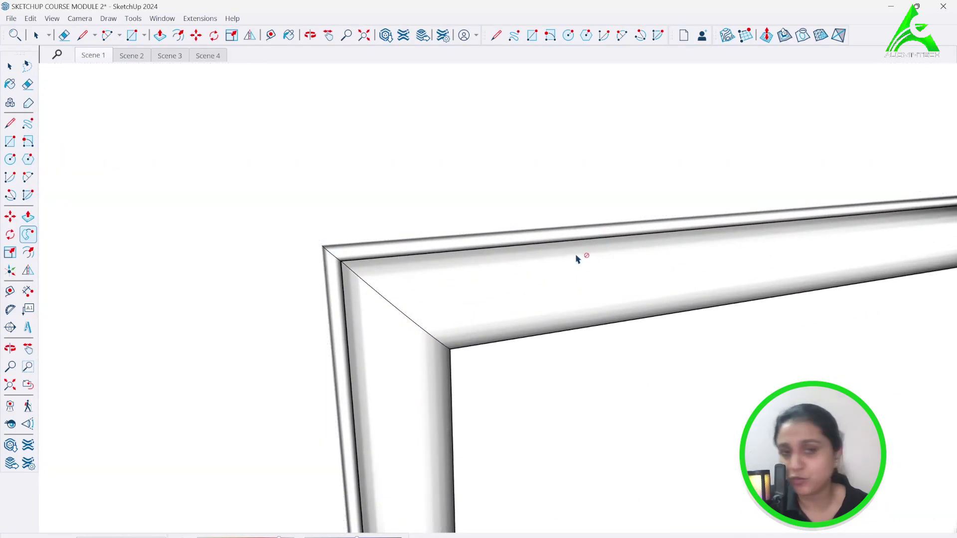
pyautogui.scroll(-6, 531, 278)
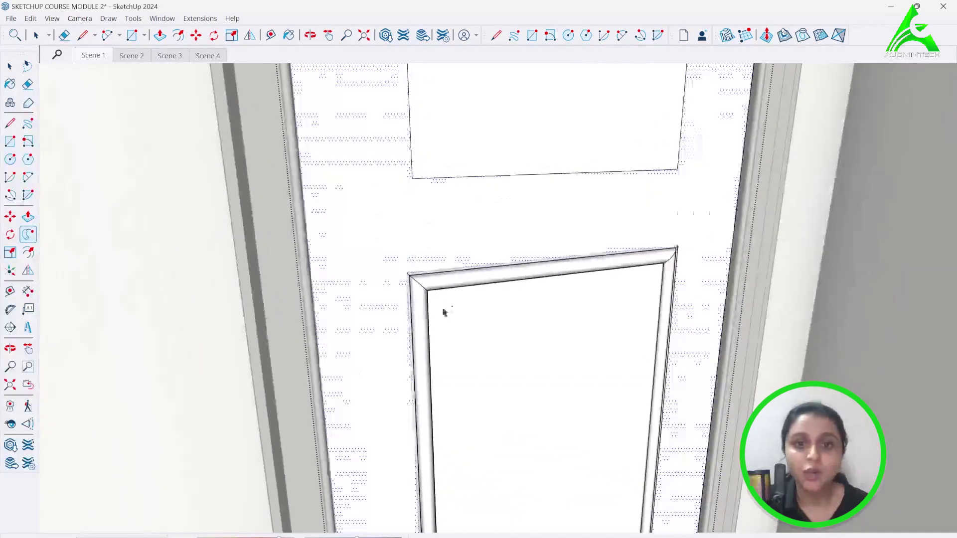
pyautogui.scroll(-3, 482, 196)
pyautogui.scroll(8, 473, 448)
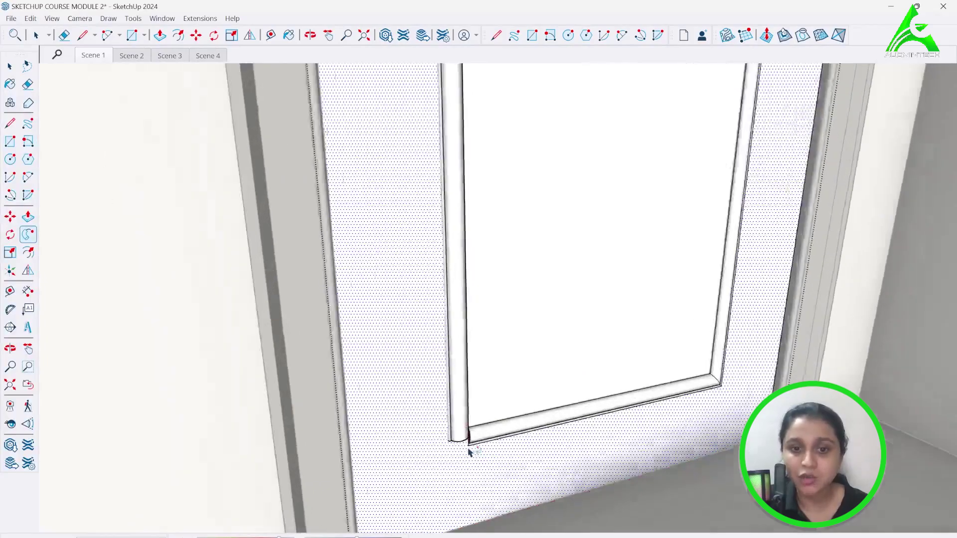
pyautogui.scroll(3, 472, 449)
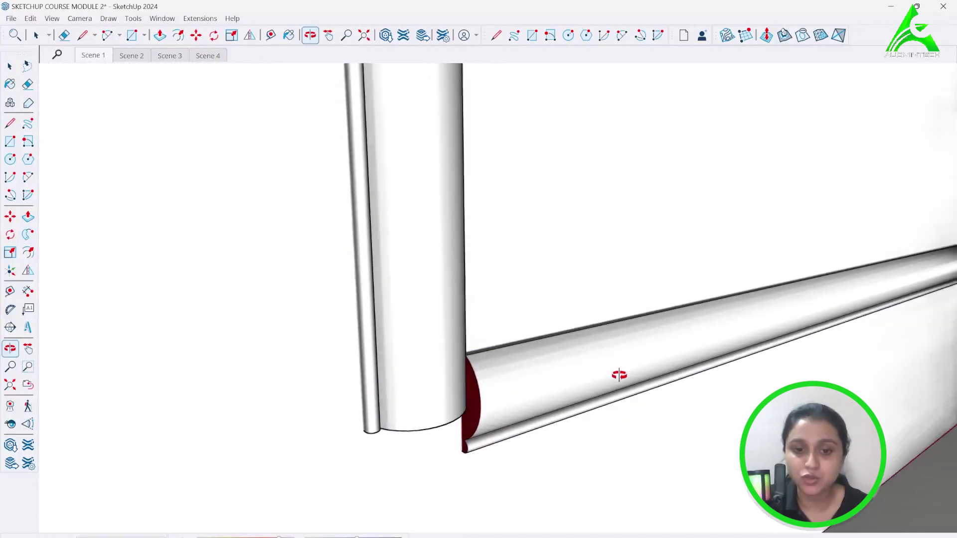
pyautogui.scroll(-3, 467, 459)
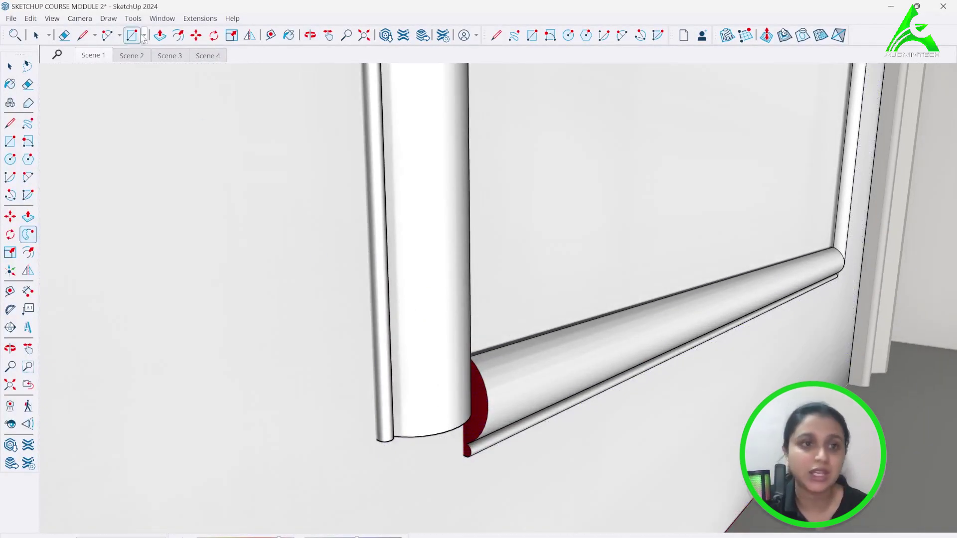
# - Push/Pull the open end face of the bottom moulding across to the outer edge of the side moulding
pyautogui.moveTo(481, 396)
pyautogui.mouseDown()
pyautogui.moveTo(384, 384)
pyautogui.moveTo(375, 358)
pyautogui.mouseUp()
pyautogui.press('f')
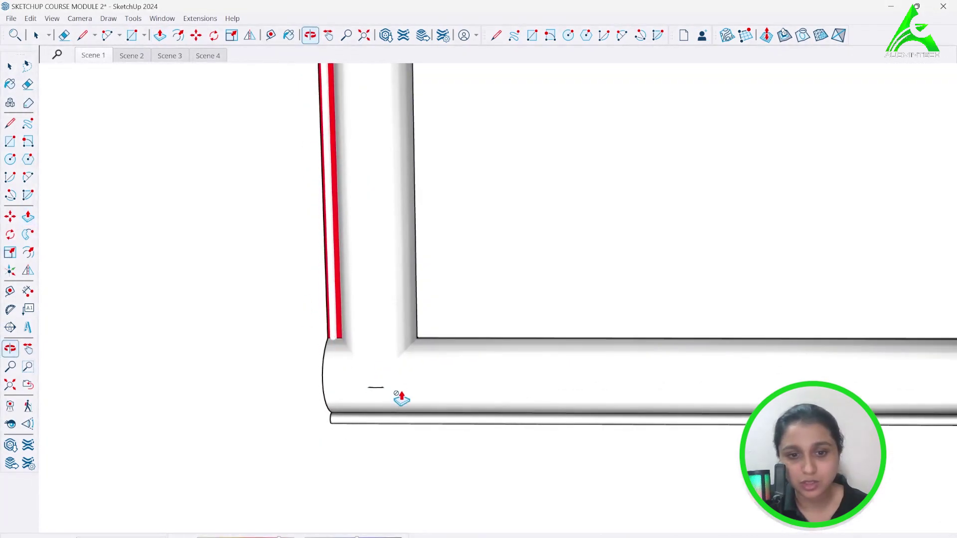
pyautogui.moveTo(347, 361); pyautogui.dragTo(313, 448, button='middle')
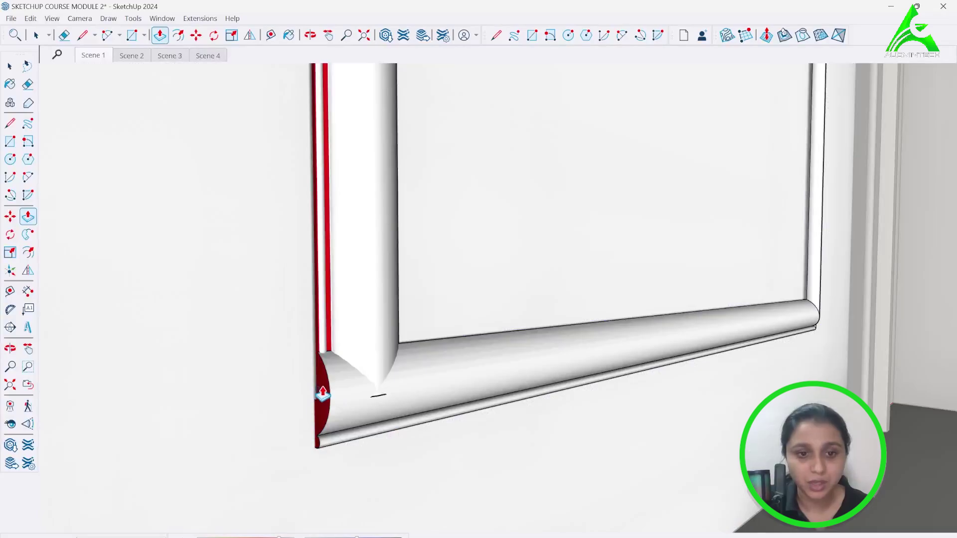
# - Undo the last Push/Pull and extend the bottom moulding's end face again to the outer edge of the side moulding
pyautogui.hotkey('ctrl', 'z')
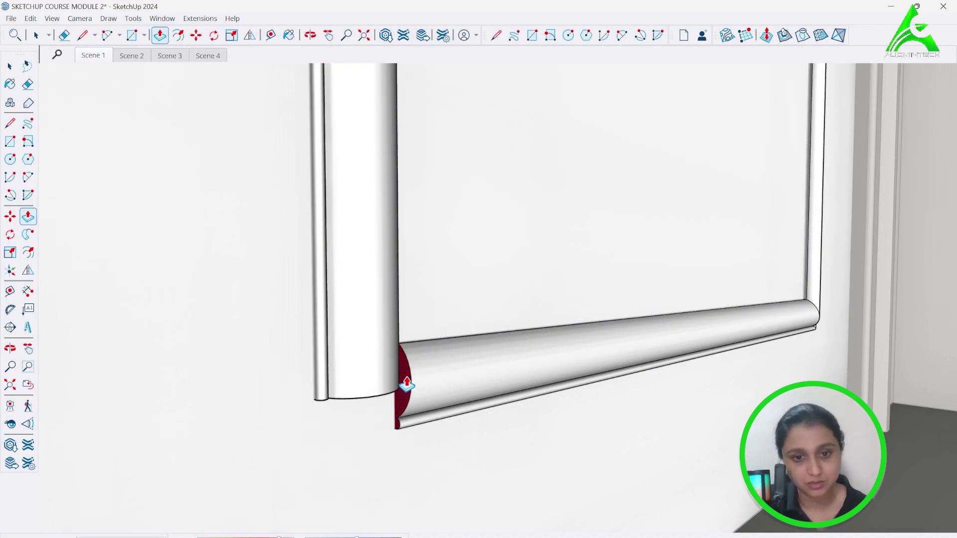
pyautogui.moveTo(403, 384)
pyautogui.mouseDown()
pyautogui.moveTo(356, 364)
pyautogui.moveTo(344, 379)
pyautogui.moveTo(327, 359)
pyautogui.moveTo(335, 356)
pyautogui.mouseUp()
pyautogui.moveTo(341, 406)
pyautogui.mouseDown()
pyautogui.moveTo(347, 385)
pyautogui.moveTo(316, 385)
pyautogui.moveTo(313, 369)
pyautogui.mouseUp()
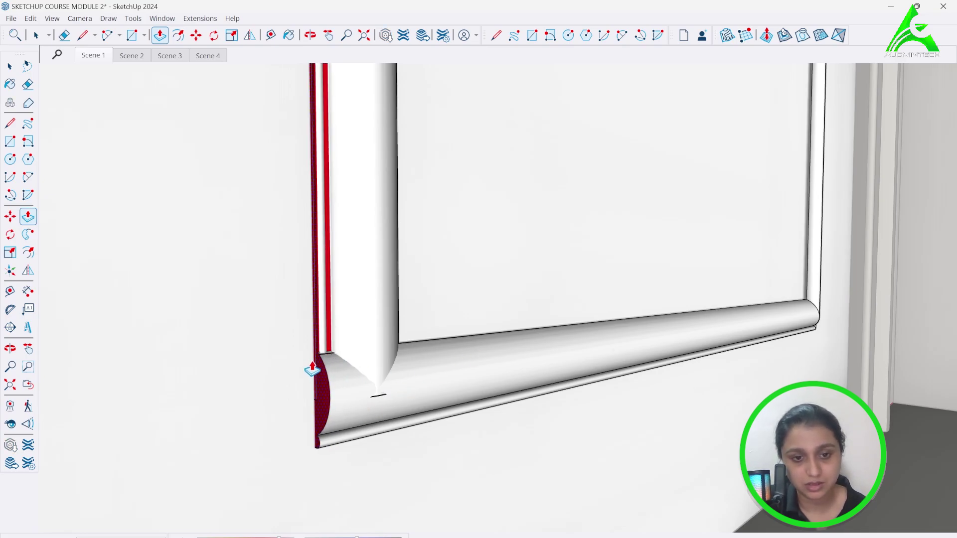
pyautogui.scroll(2, 313, 369)
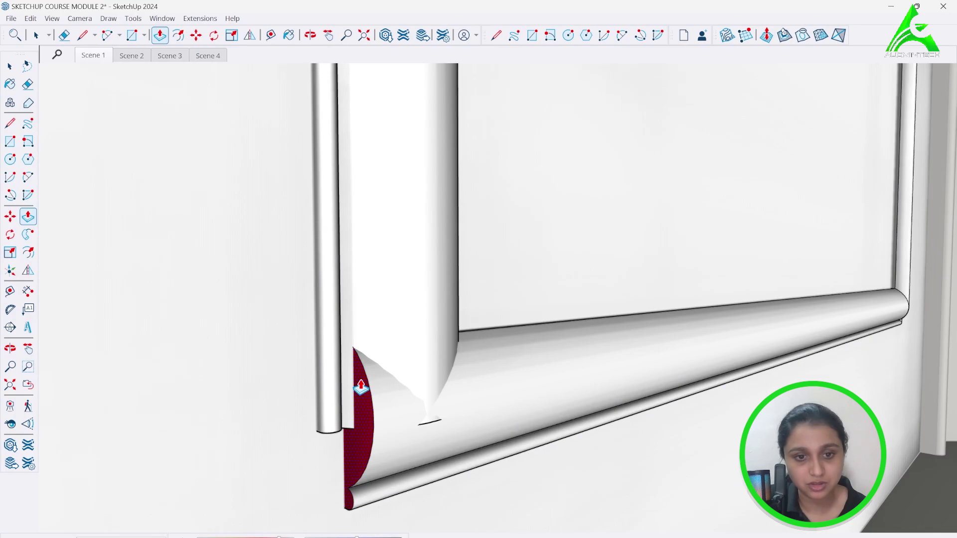
pyautogui.click(361, 388)
pyautogui.click(320, 348)
pyautogui.moveTo(263, 331); pyautogui.dragTo(263, 331, button='middle')
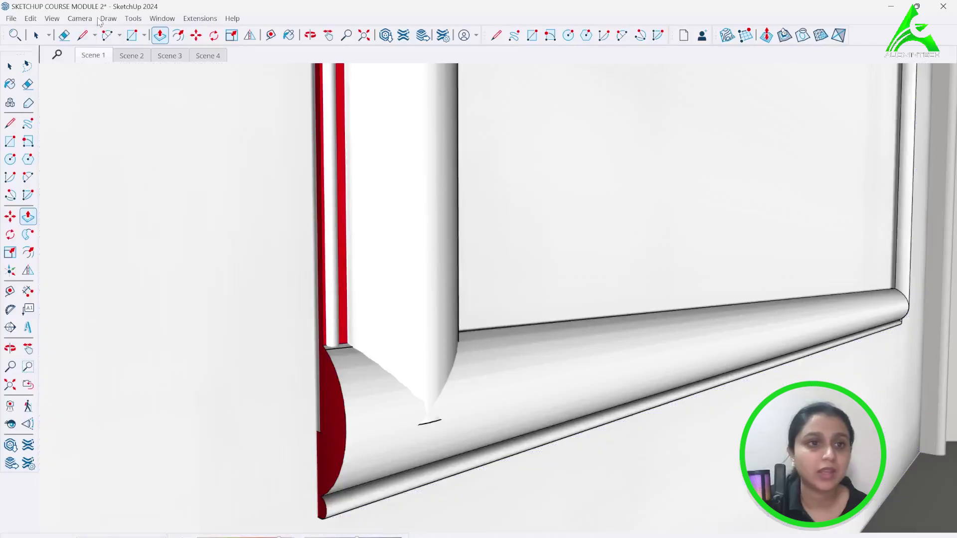
# - Draw a short line across the outer side face where the side moulding meets the extended end face
pyautogui.press('l')
pyautogui.scroll(5, 318, 340)
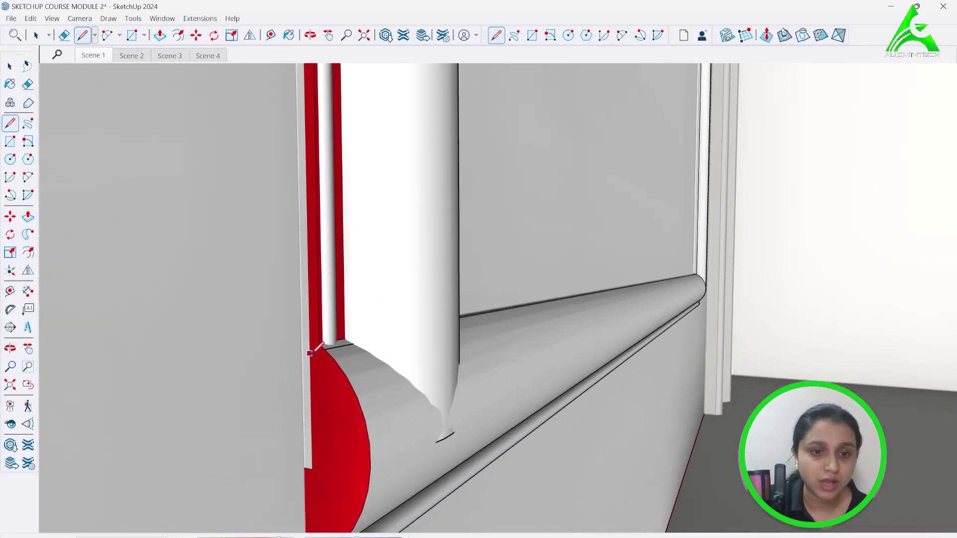
pyautogui.moveTo(323, 336); pyautogui.dragTo(493, 333, button='middle')
pyautogui.click(290, 332)
pyautogui.moveTo(248, 333); pyautogui.dragTo(226, 336, button='middle')
pyautogui.click(281, 334)
pyautogui.moveTo(355, 336); pyautogui.dragTo(294, 332, button='middle')
# - Repeat the last Push/Pull distance on the exposed narrow side faces of the vertical moulding above the corner
pyautogui.click(159, 35)
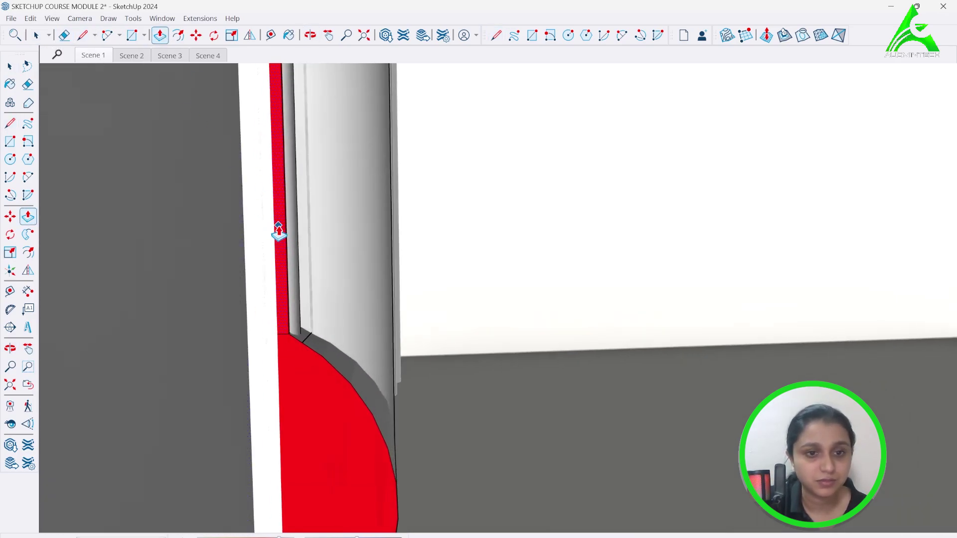
pyautogui.doubleClick(290, 232)
pyautogui.moveTo(352, 303); pyautogui.dragTo(62, 334, button='middle')
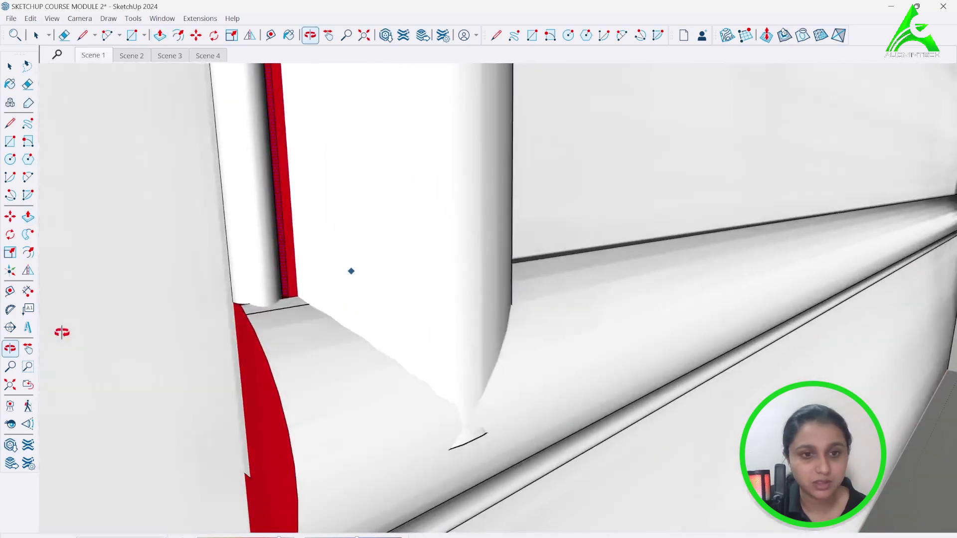
pyautogui.doubleClick(274, 179)
pyautogui.moveTo(389, 260); pyautogui.dragTo(467, 218, button='middle')
pyautogui.scroll(-6, 222, 518)
pyautogui.scroll(-3, 344, 438)
pyautogui.scroll(-1, 315, 481)
pyautogui.scroll(-1, 411, 294)
pyautogui.moveTo(410, 286); pyautogui.dragTo(255, 269, button='middle')
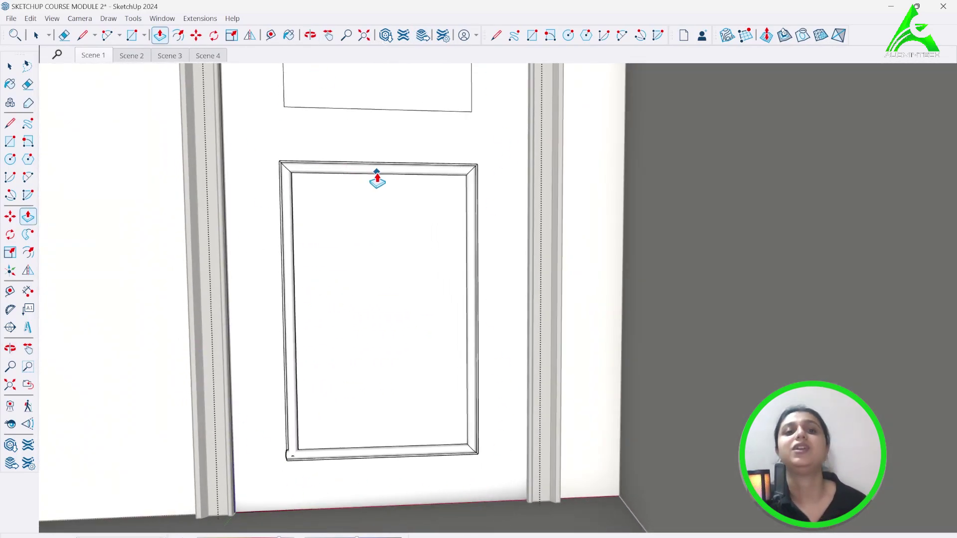
# - Draw a large arc and a smaller connected arc on the floor in front of the door for a new moulding profile
pyautogui.scroll(-6, 447, 371)
pyautogui.moveTo(459, 266); pyautogui.dragTo(513, 305, button='middle')
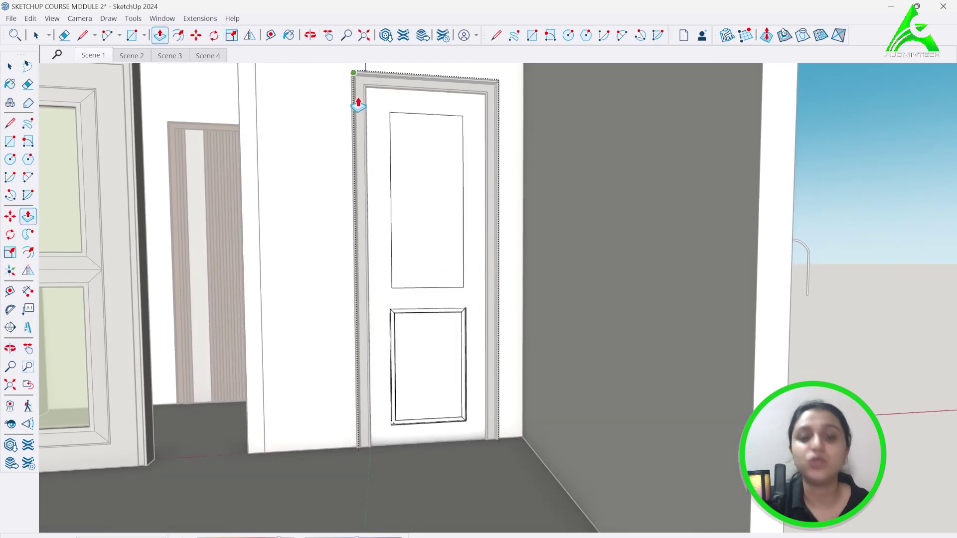
pyautogui.click(107, 36)
pyautogui.scroll(-3, 473, 145)
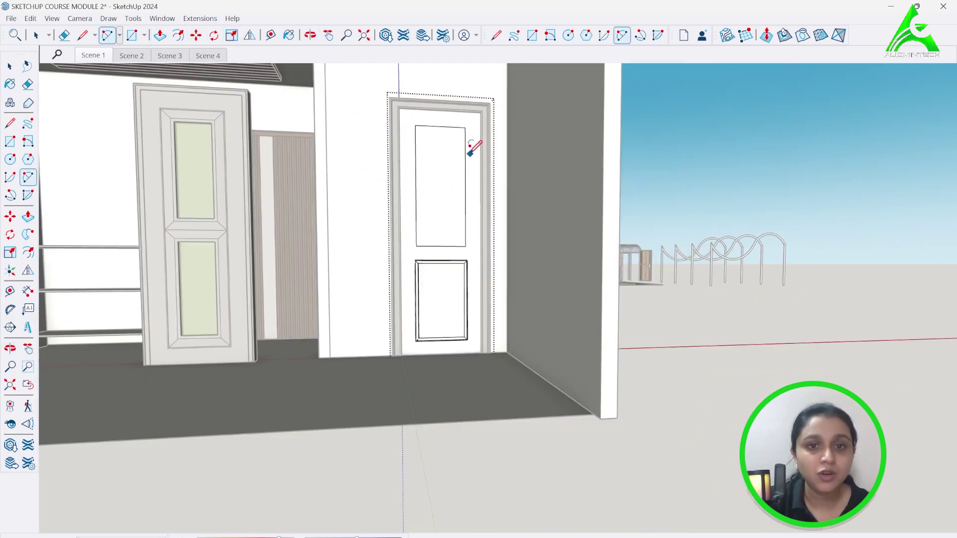
pyautogui.scroll(-2, 448, 252)
pyautogui.moveTo(448, 252); pyautogui.dragTo(480, 395, button='middle')
pyautogui.scroll(4, 447, 378)
pyautogui.scroll(3, 443, 381)
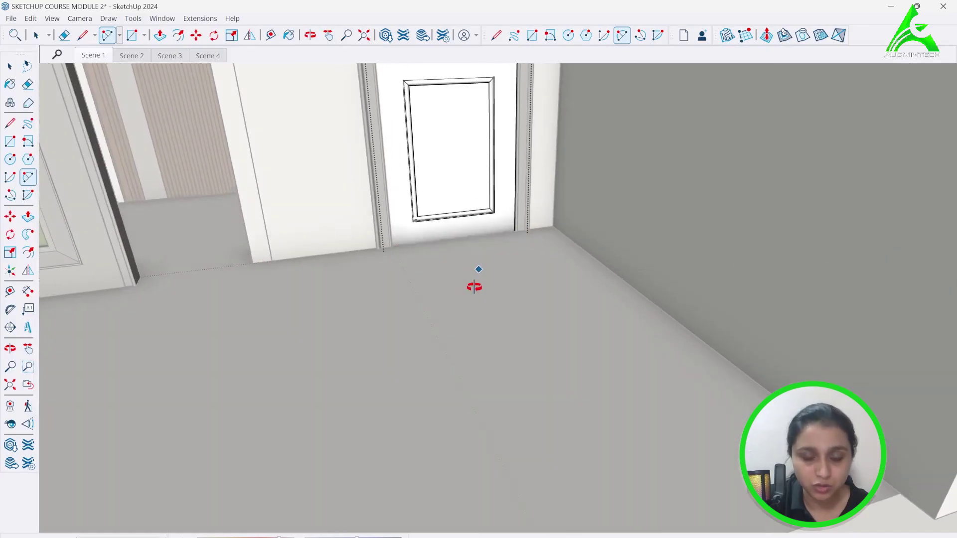
pyautogui.moveTo(476, 274); pyautogui.dragTo(471, 400, button='middle')
pyautogui.scroll(5, 475, 405)
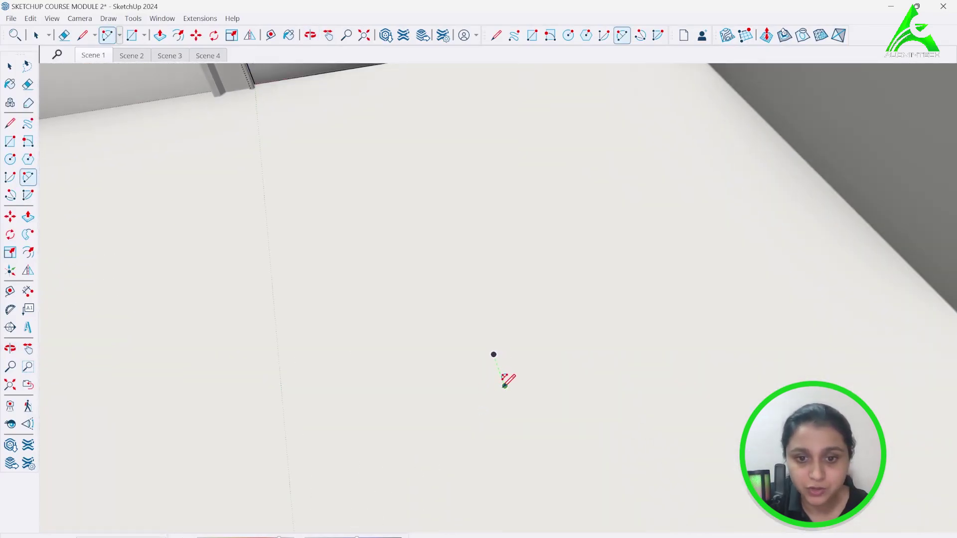
pyautogui.click(515, 366)
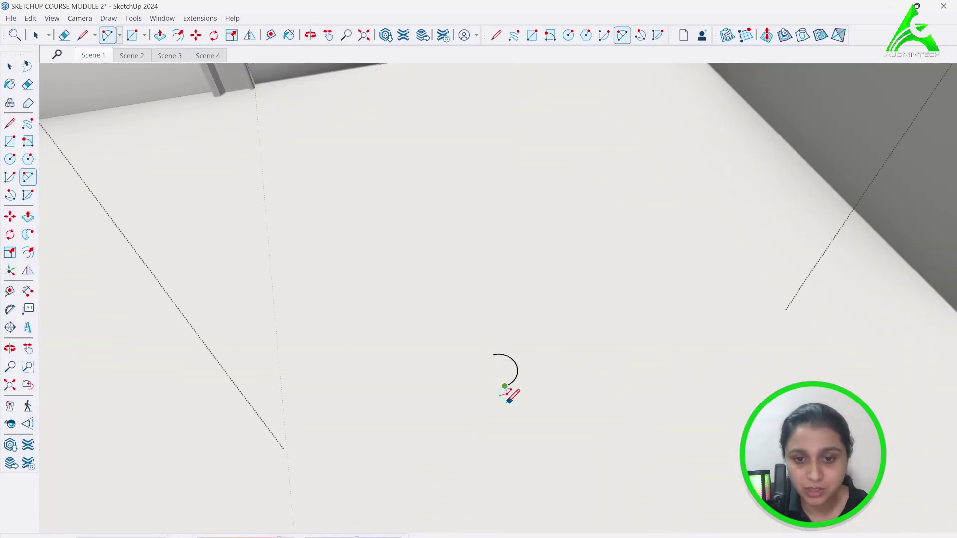
pyautogui.scroll(4, 512, 394)
pyautogui.click(510, 393)
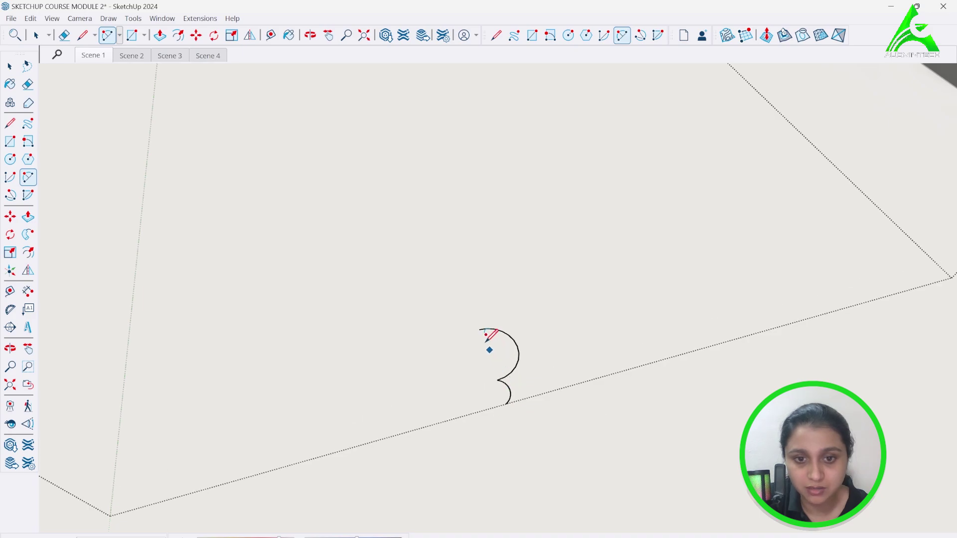
# - Copy the small arc to the free end of the large arc
pyautogui.press('space')
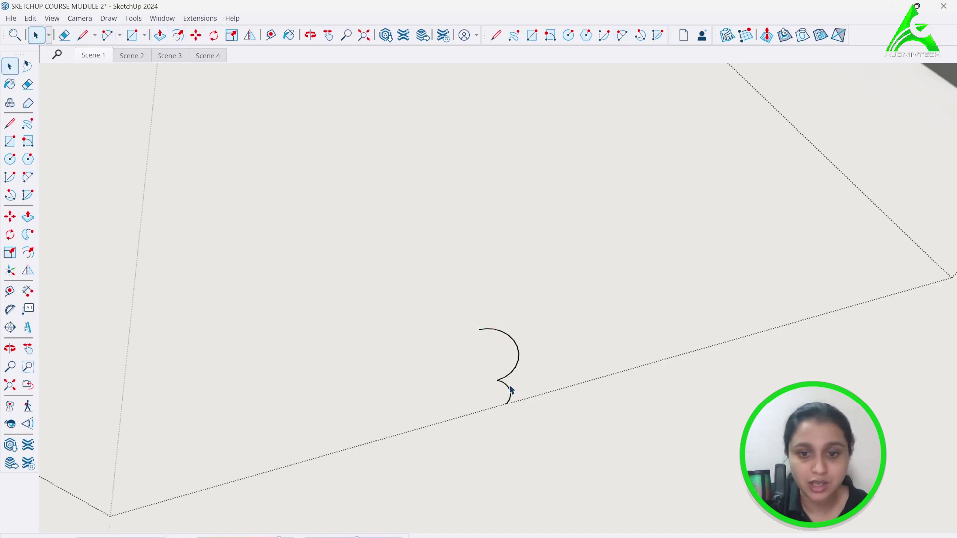
pyautogui.press('m')
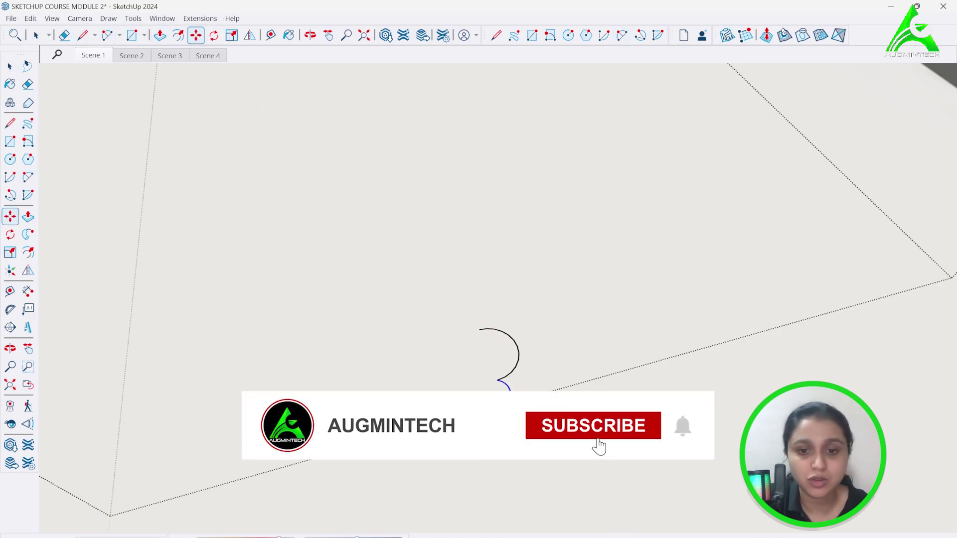
pyautogui.click(504, 399)
pyautogui.press('ctrl')
pyautogui.click(480, 330)
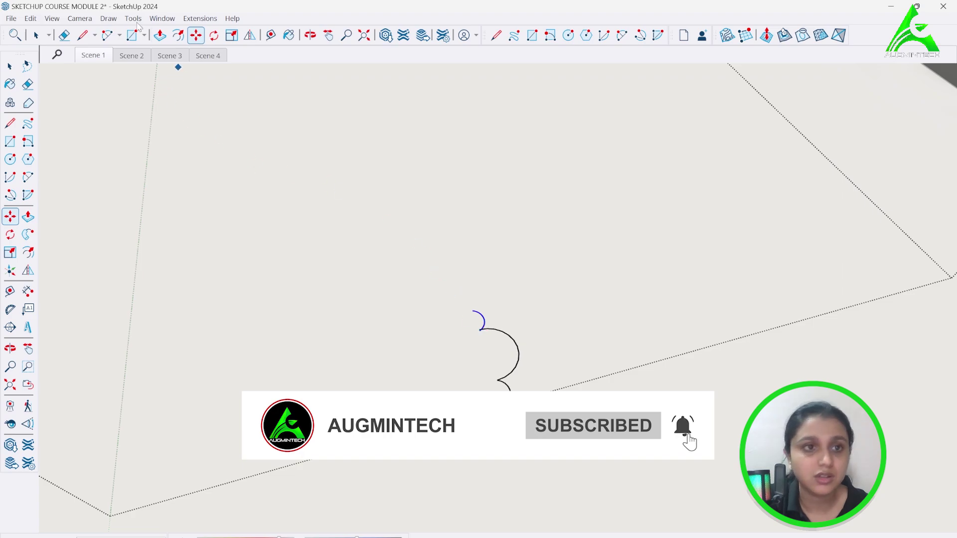
# - Try to close the three-arc profile with straight lines, and undo the lines and the copied arc
pyautogui.click(89, 34)
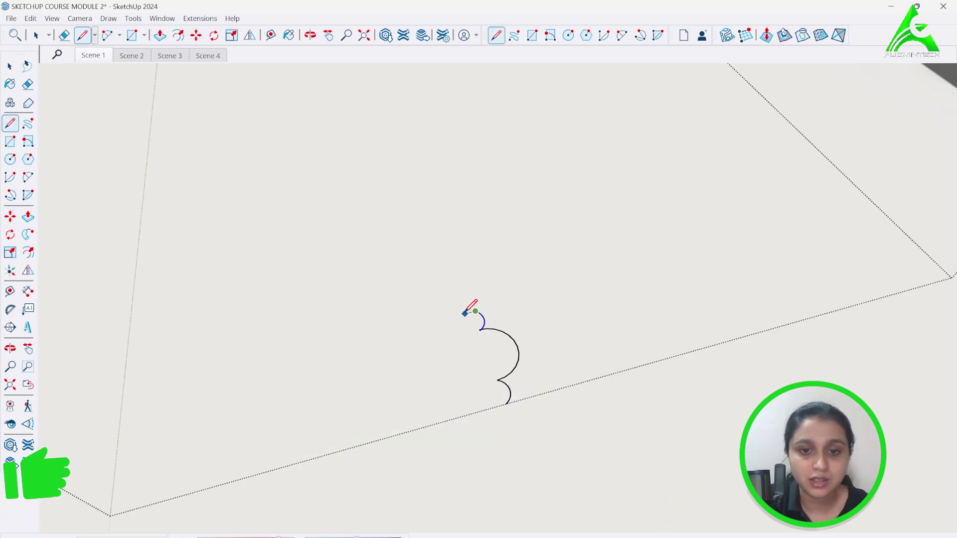
pyautogui.click(496, 411)
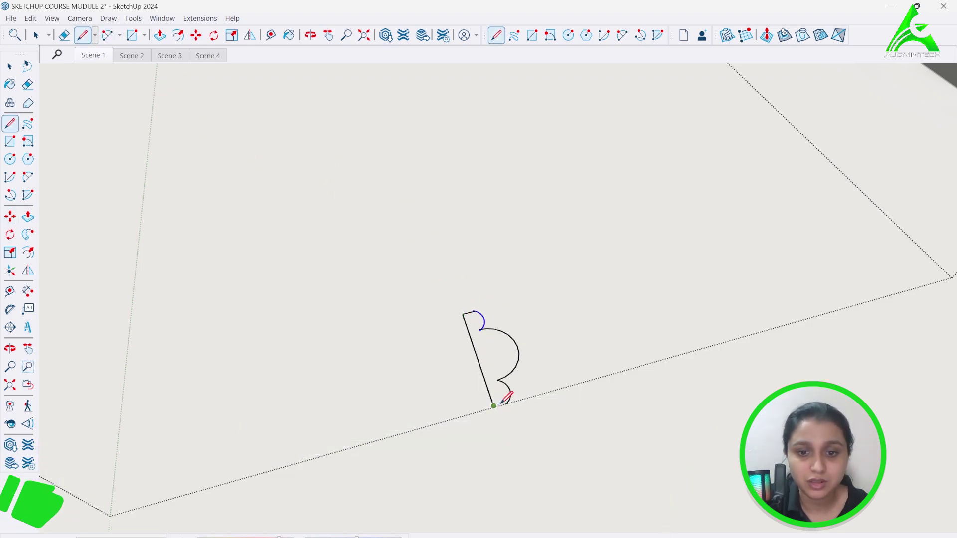
pyautogui.click(504, 404)
pyautogui.scroll(3, 521, 410)
pyautogui.scroll(2, 561, 412)
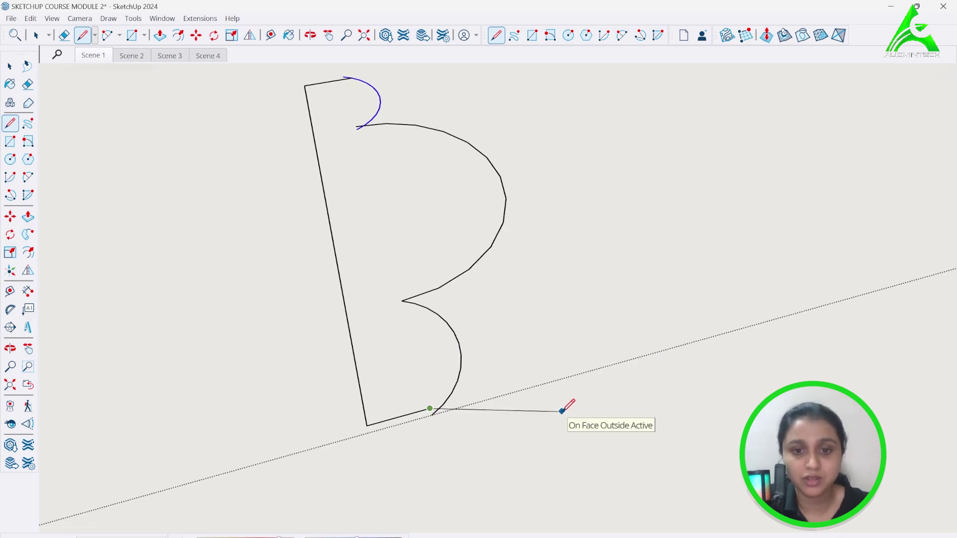
pyautogui.hotkey('ctrl', 'z')
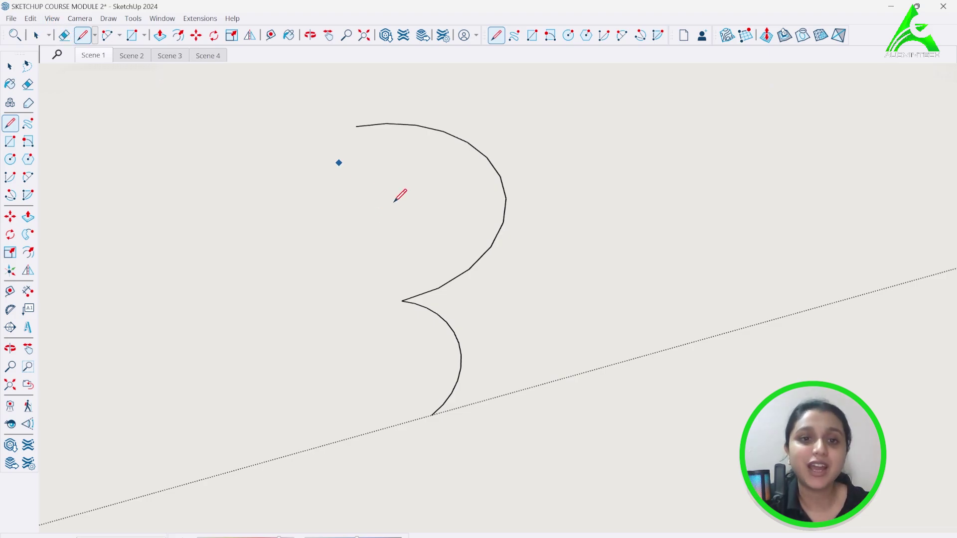
# - Draw a short base line along the red axis from the small arc's free end
pyautogui.click(432, 414)
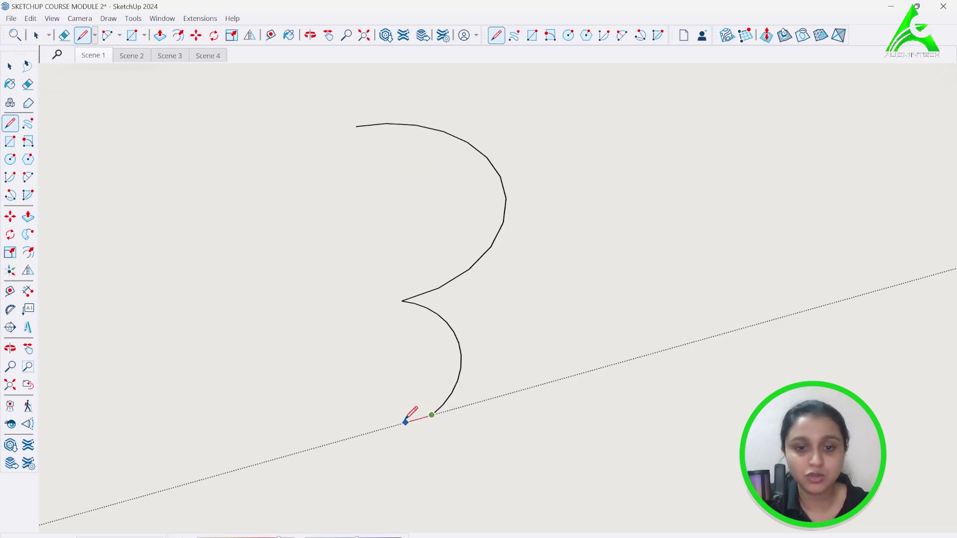
pyautogui.click(399, 424)
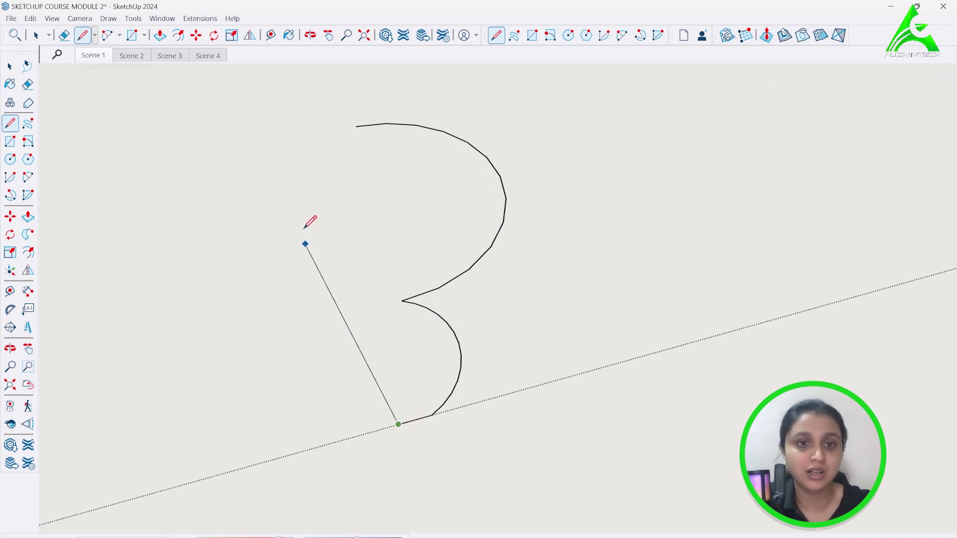
# - Try to draw the profile's slanted back line and its closing top line, and undo them
pyautogui.click(306, 137)
pyautogui.click(356, 127)
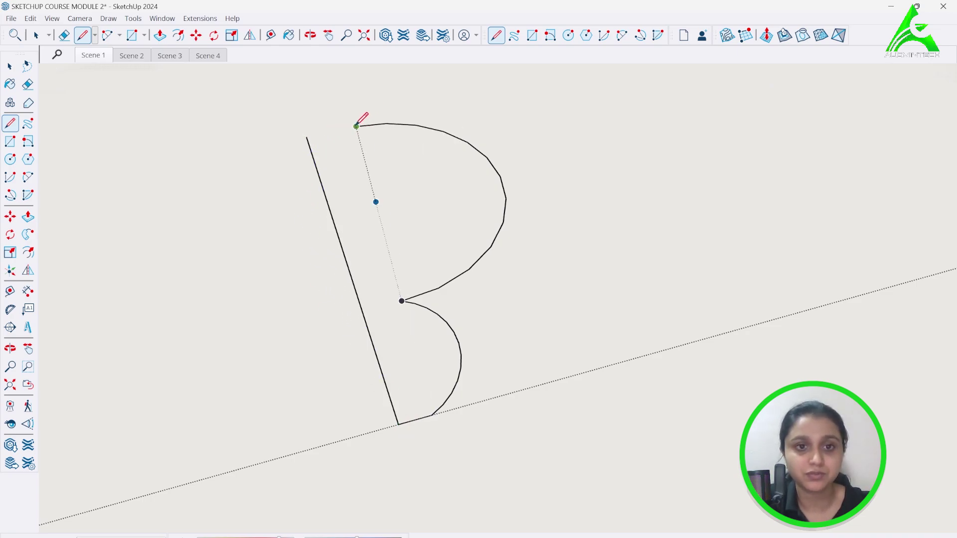
pyautogui.click(270, 143)
pyautogui.moveTo(316, 117)
pyautogui.mouseDown(button='middle')
pyautogui.moveTo(359, 209)
pyautogui.moveTo(214, 107)
pyautogui.moveTo(219, 86)
pyautogui.mouseUp(button='middle')
pyautogui.hotkey('ctrl', 'z')
pyautogui.hotkey('ctrl', 'z')
# - Close the two-arc profile into a face with a straight back line and a short line to the large arc's end
pyautogui.moveTo(436, 272); pyautogui.dragTo(420, 212, button='middle')
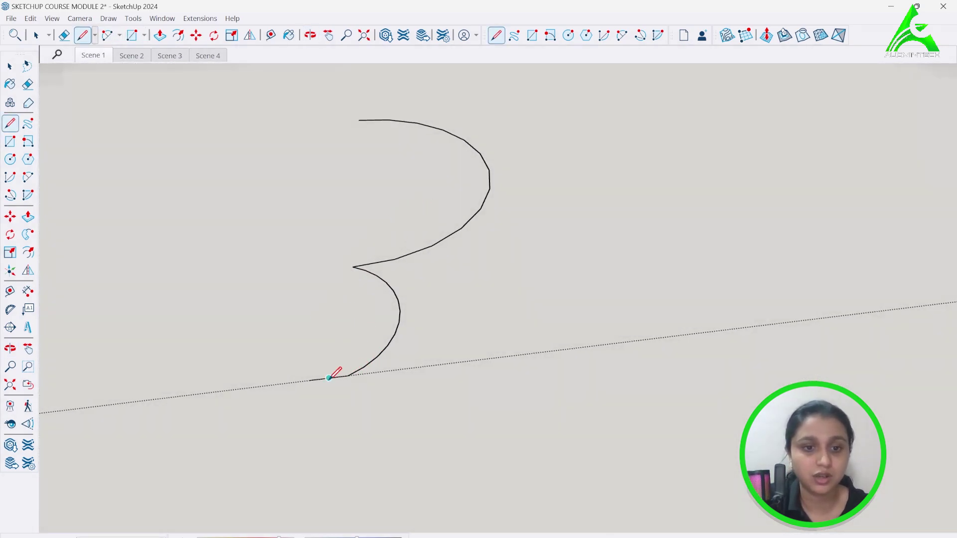
pyautogui.click(309, 380)
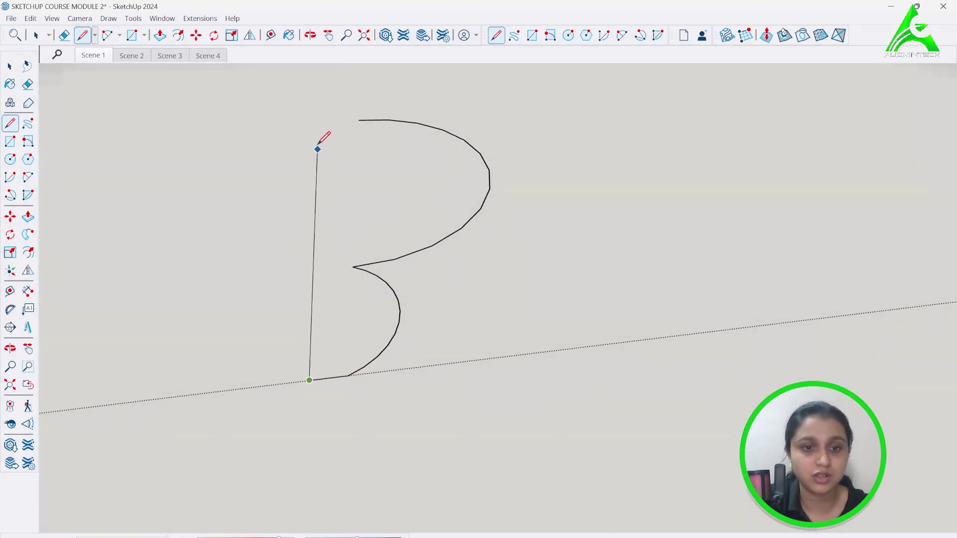
pyautogui.click(337, 122)
pyautogui.click(357, 120)
pyautogui.moveTo(310, 117)
pyautogui.mouseDown(button='middle')
pyautogui.moveTo(282, 117)
pyautogui.moveTo(359, 128)
pyautogui.moveTo(367, 212)
pyautogui.mouseUp(button='middle')
pyautogui.click(65, 36)
pyautogui.scroll(-4, 461, 440)
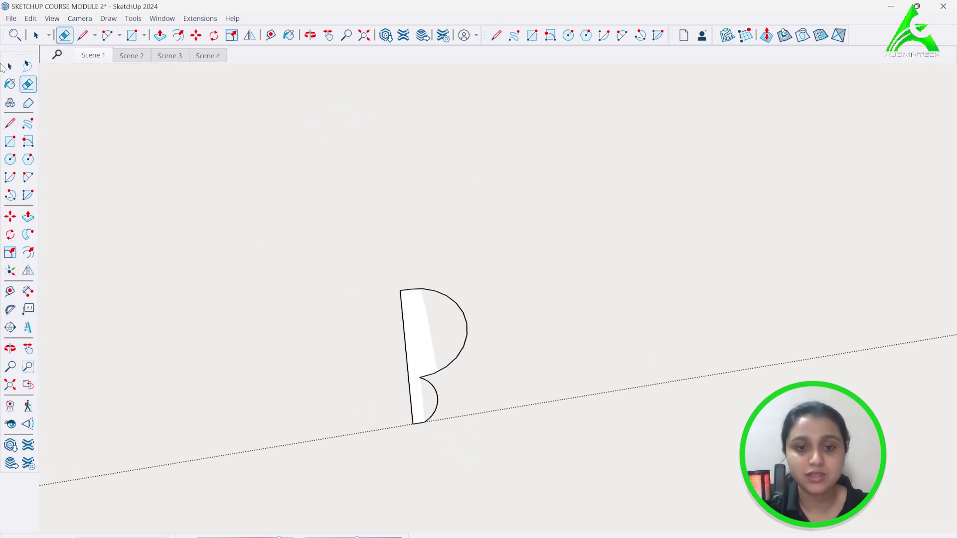
# - Group the complete two-arc profile face with its edges
pyautogui.click(36, 34)
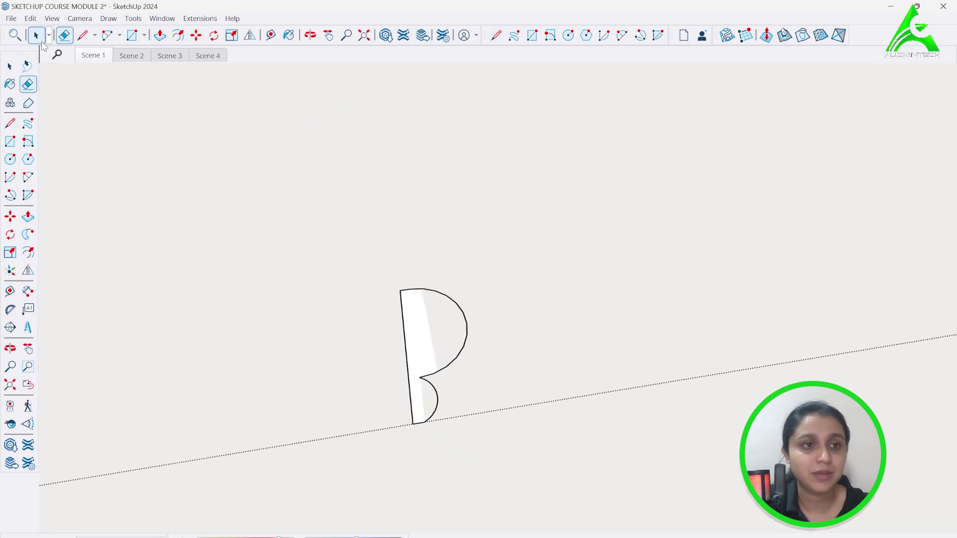
pyautogui.rightClick(435, 329)
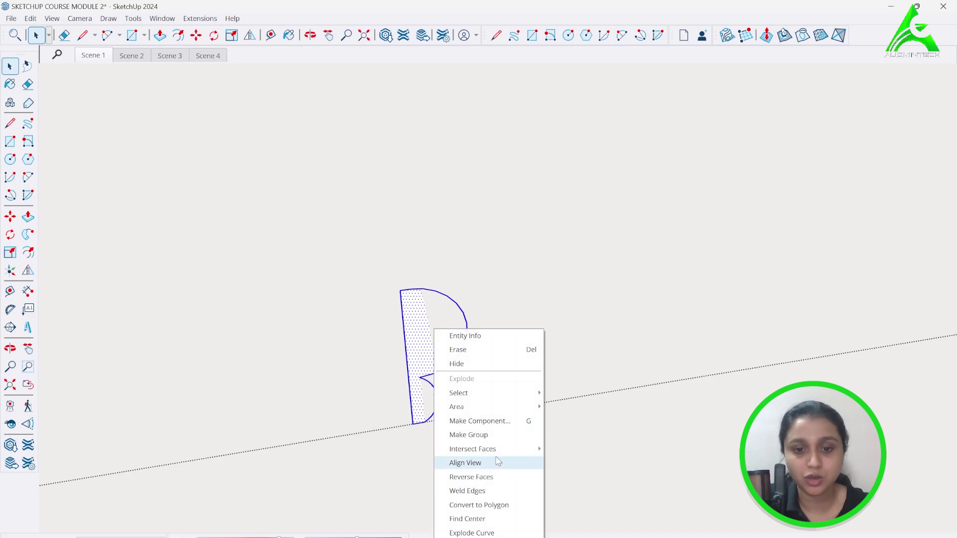
pyautogui.click(463, 461)
# - Move the profile group from the floor by its corner to the upper panel outline's lower-left corner
pyautogui.scroll(-5, 471, 490)
pyautogui.moveTo(482, 299); pyautogui.dragTo(499, 206, button='middle')
pyautogui.scroll(-5, 521, 498)
pyautogui.scroll(-2, 506, 479)
pyautogui.moveTo(528, 395); pyautogui.dragTo(526, 367, button='middle')
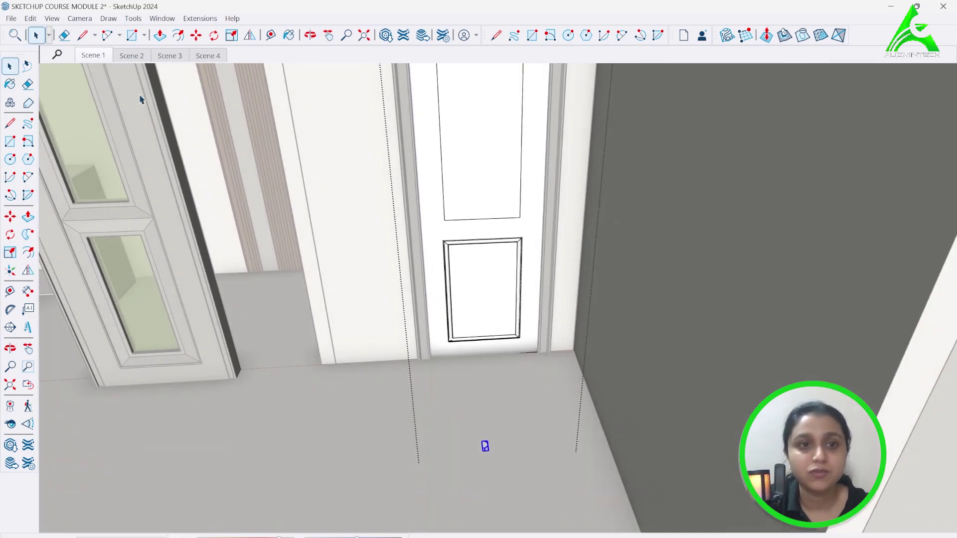
pyautogui.click(195, 35)
pyautogui.scroll(4, 483, 445)
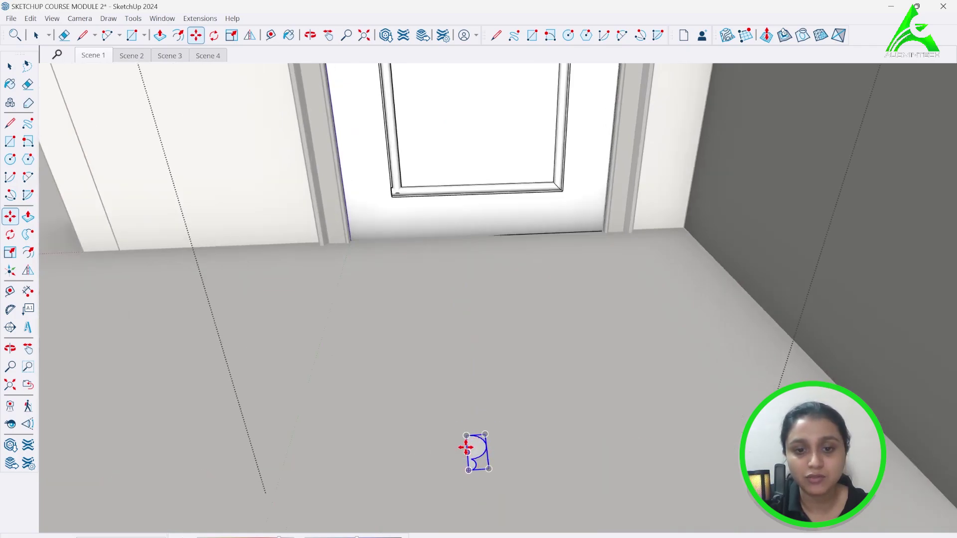
pyautogui.click(466, 453)
pyautogui.scroll(-3, 467, 452)
pyautogui.scroll(8, 423, 167)
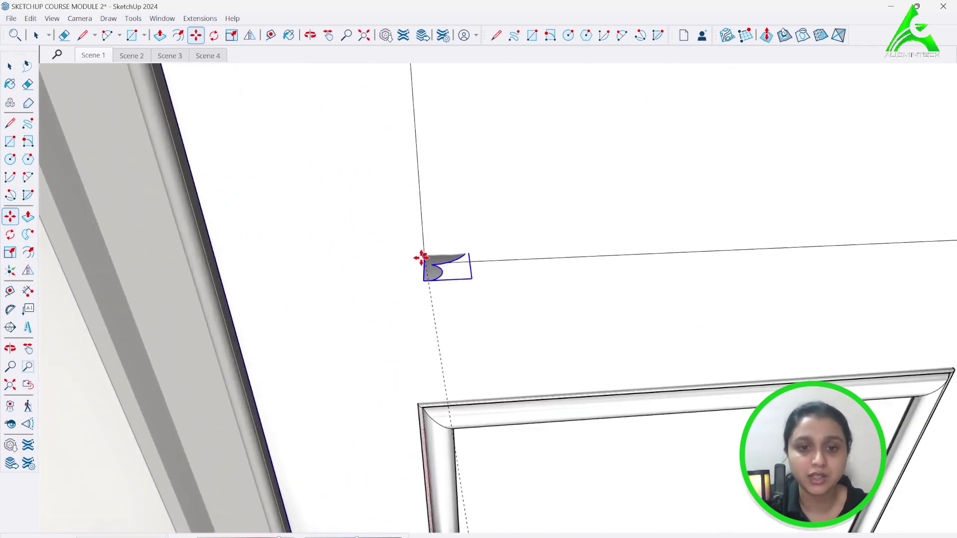
pyautogui.click(423, 258)
pyautogui.moveTo(423, 261); pyautogui.dragTo(433, 319, button='middle')
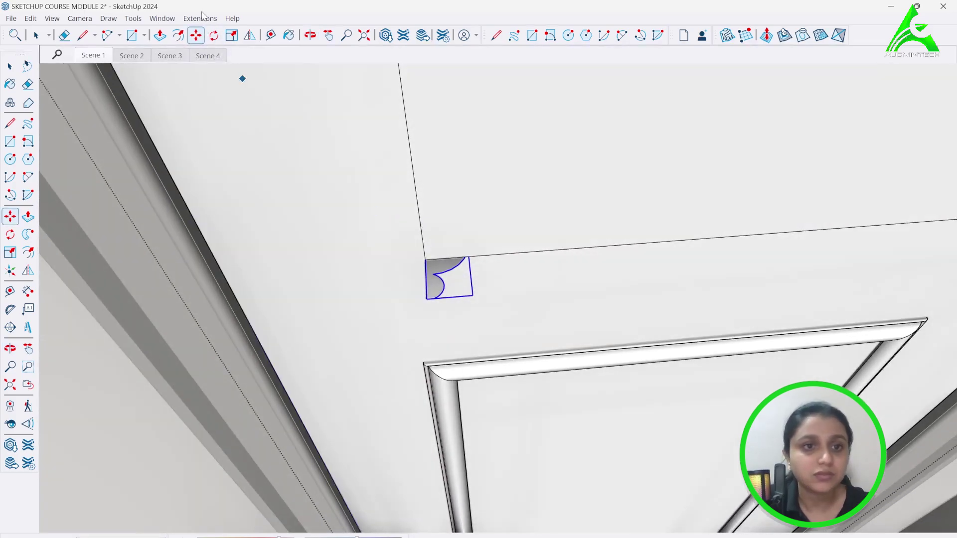
# - Rotate the profile group about the panel corner so that its flat back lies against the door face
pyautogui.click(214, 35)
pyautogui.scroll(3, 427, 274)
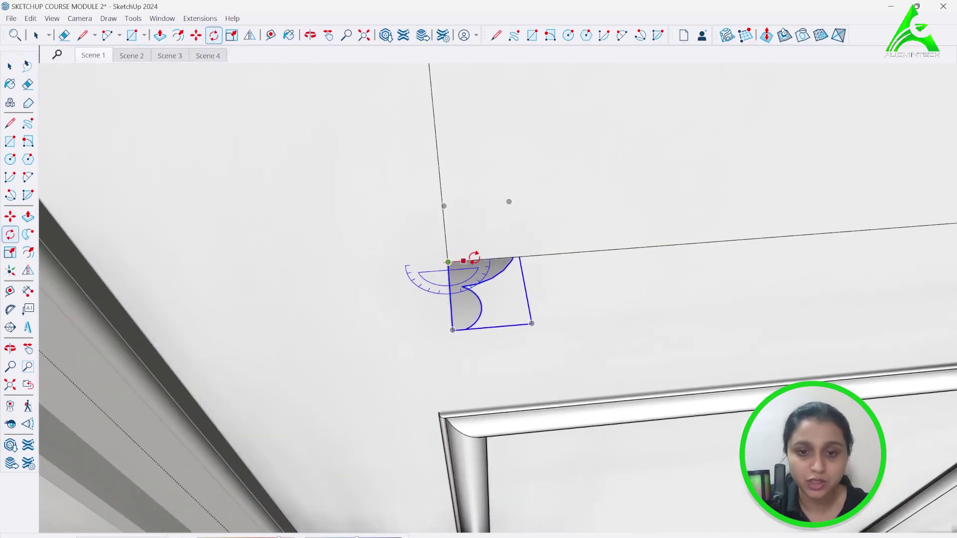
pyautogui.click(482, 267)
pyautogui.click(446, 303)
# - Move the profile group along the door face so that its flat back straddles the upper panel outline's lower-left corner
pyautogui.click(196, 37)
pyautogui.scroll(5, 445, 264)
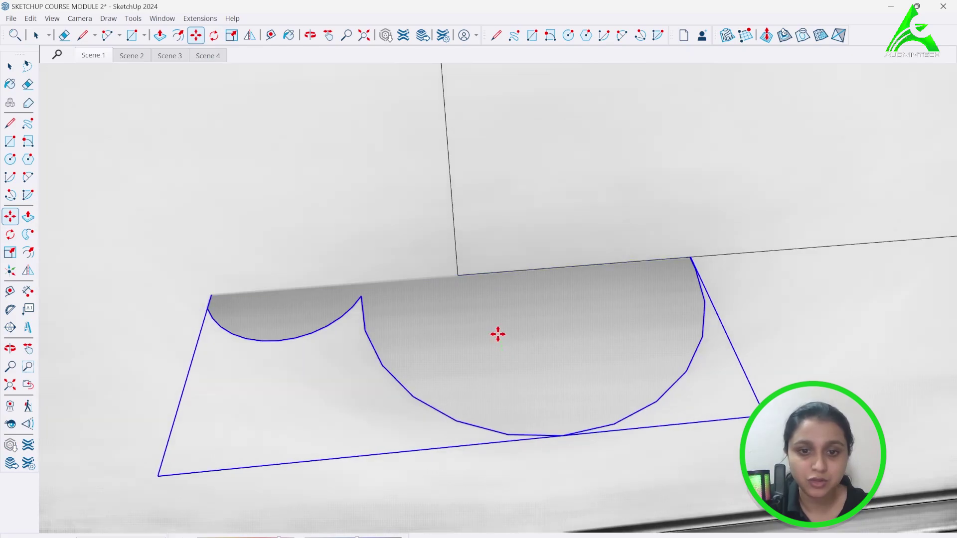
pyautogui.click(492, 334)
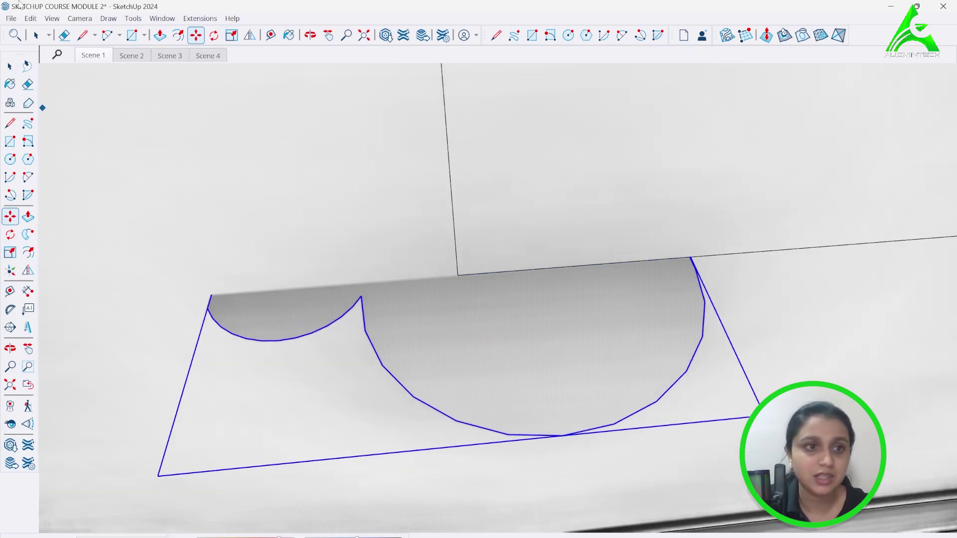
pyautogui.scroll(-5, 348, 429)
pyautogui.press('space')
pyautogui.rightClick(395, 412)
pyautogui.click(434, 300)
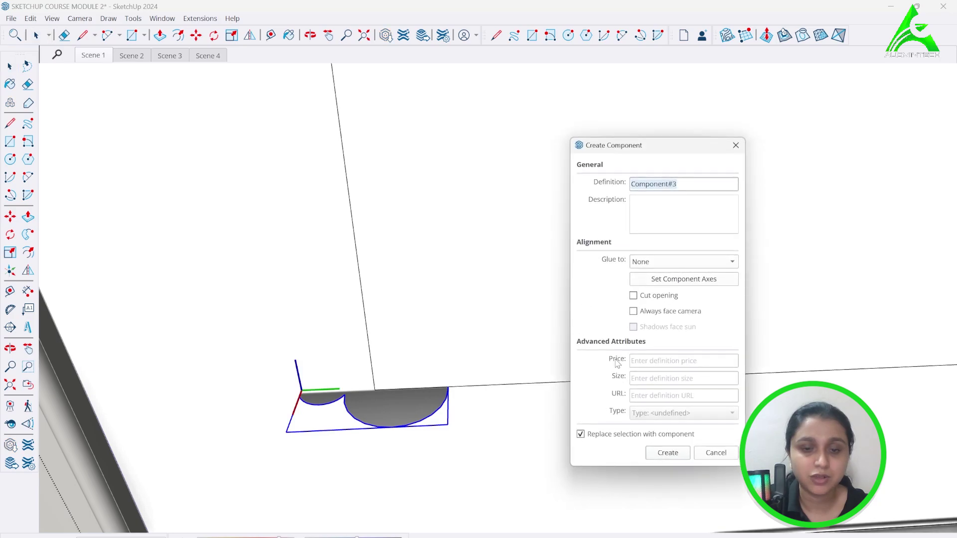
pyautogui.click(667, 453)
# - Explode the profile group and try to sweep it around the upper panel outline with Follow Me
pyautogui.rightClick(391, 413)
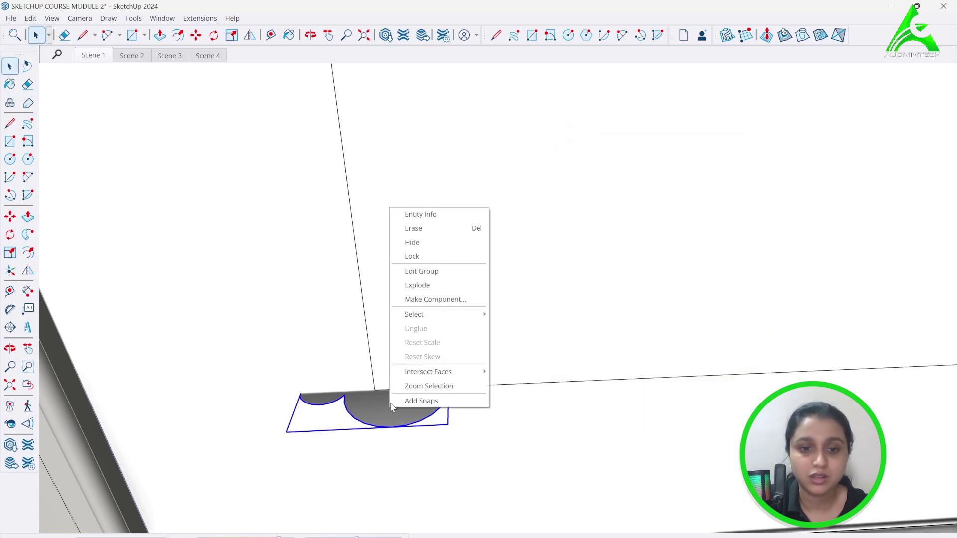
pyautogui.click(428, 284)
pyautogui.click(133, 19)
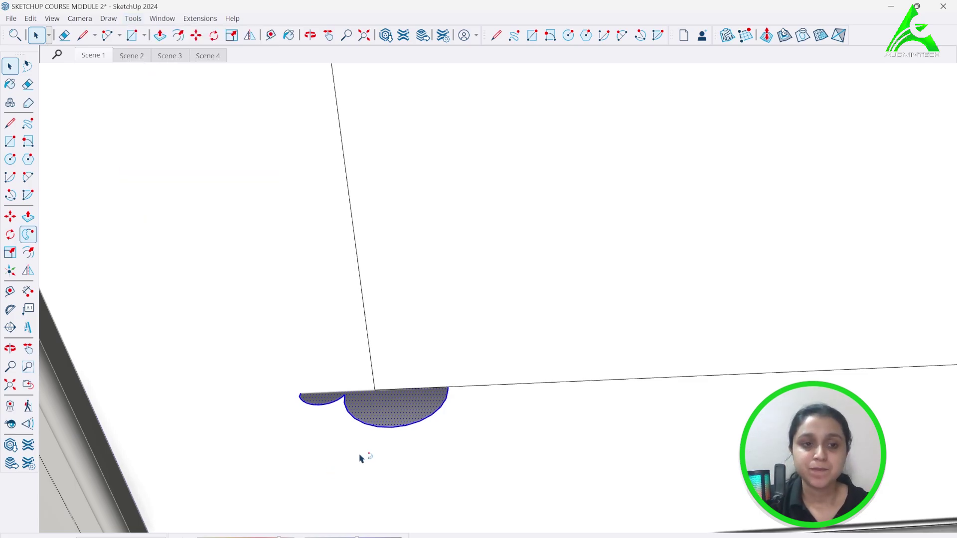
pyautogui.scroll(-8, 358, 474)
pyautogui.moveTo(515, 187); pyautogui.dragTo(413, 445, button='middle')
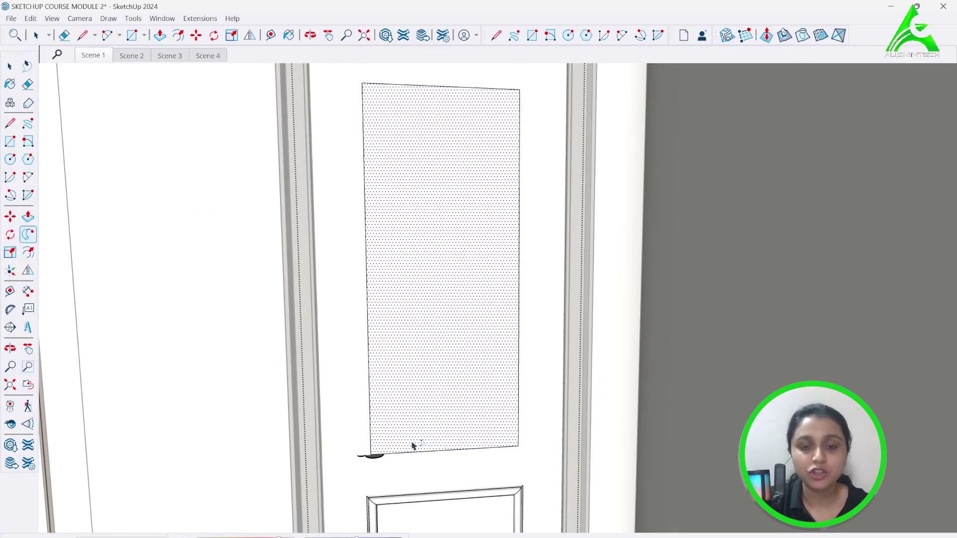
pyautogui.click(376, 456)
pyautogui.click(529, 302)
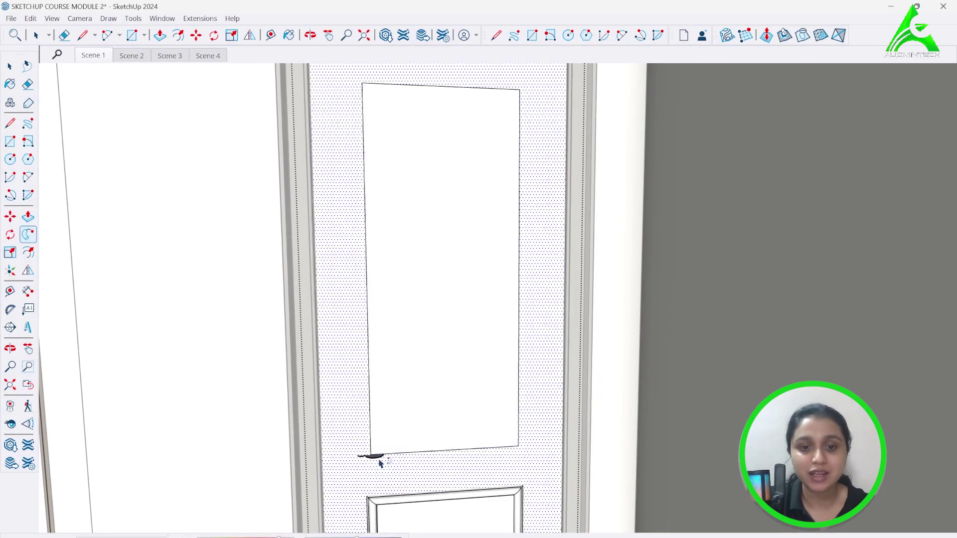
pyautogui.scroll(2, 373, 455)
pyautogui.scroll(4, 369, 453)
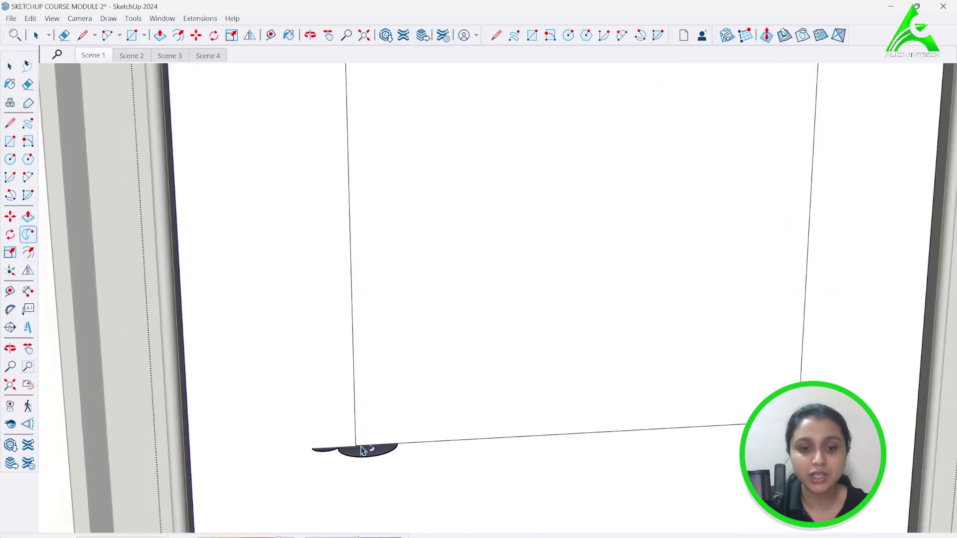
pyautogui.moveTo(388, 393); pyautogui.dragTo(489, 344, button='middle')
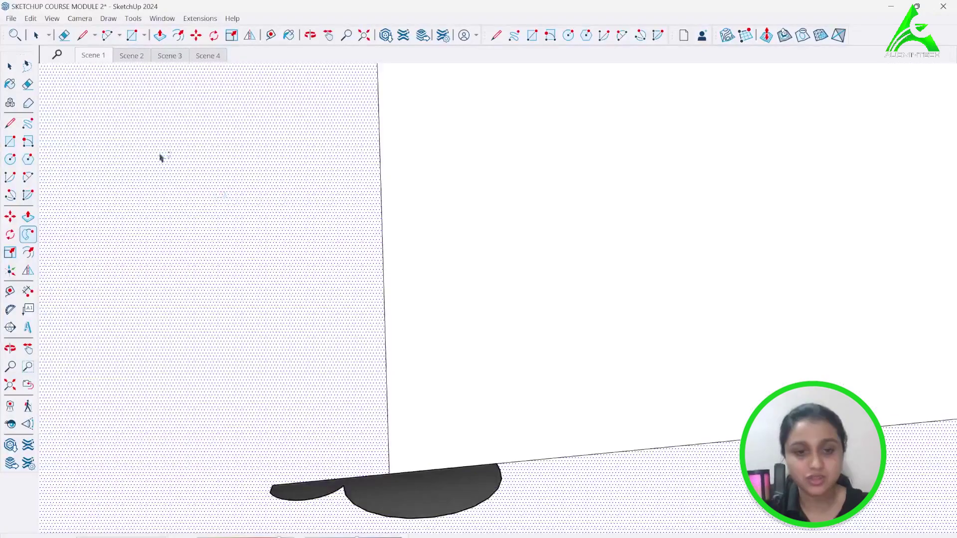
# - Flip the regrouped profile across its green centre plane so the large arc faces outward, and explode it
pyautogui.click(39, 35)
pyautogui.click(417, 501)
pyautogui.moveTo(417, 502); pyautogui.dragTo(391, 485, button='middle')
pyautogui.scroll(2, 390, 486)
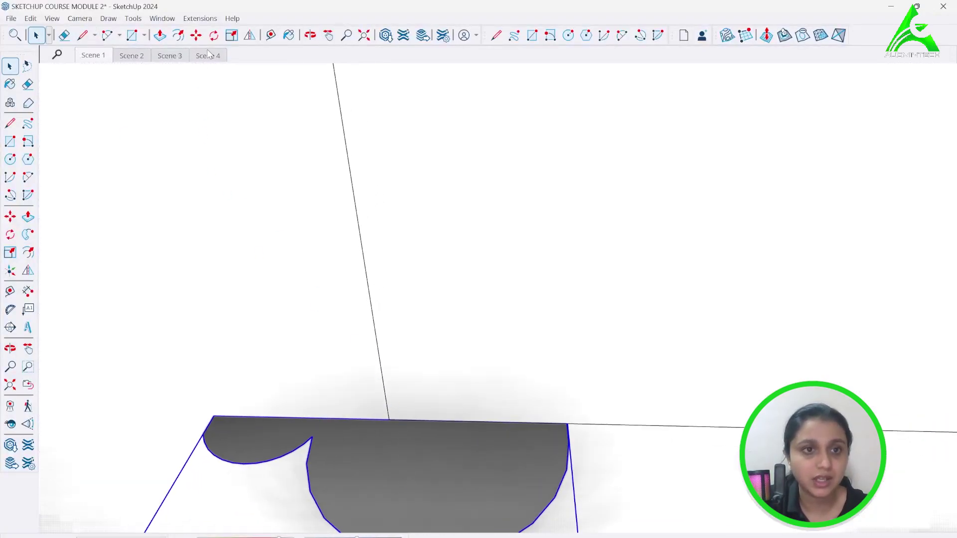
pyautogui.click(250, 35)
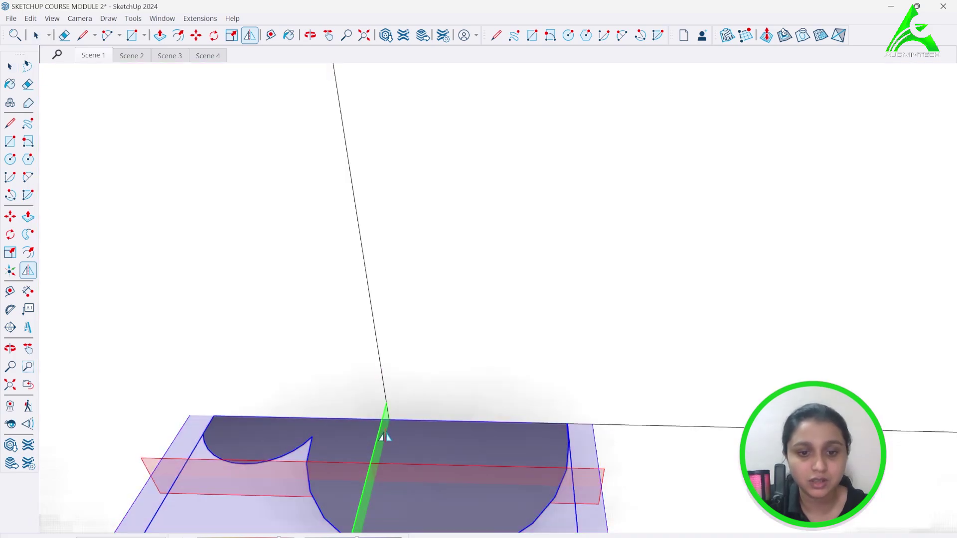
pyautogui.click(381, 435)
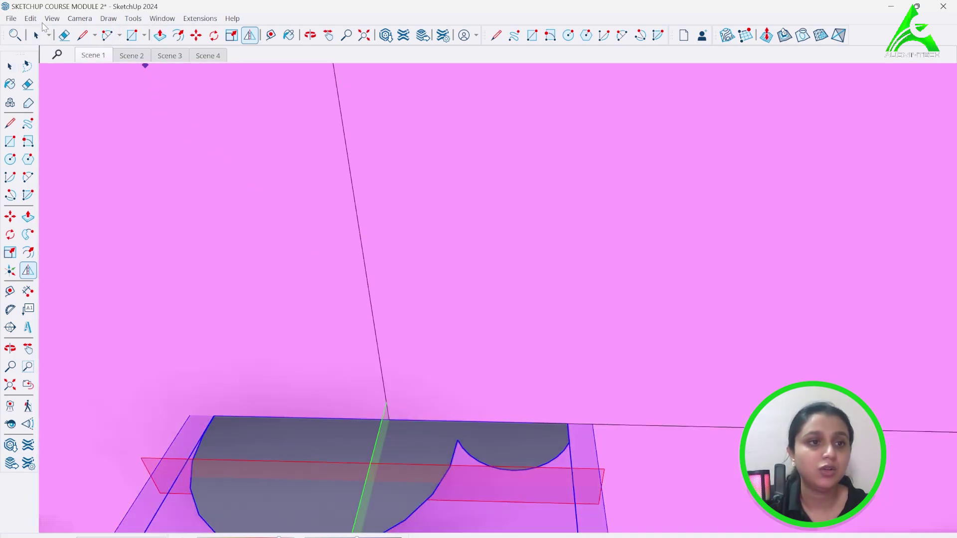
pyautogui.click(36, 36)
pyautogui.rightClick(358, 444)
pyautogui.click(401, 326)
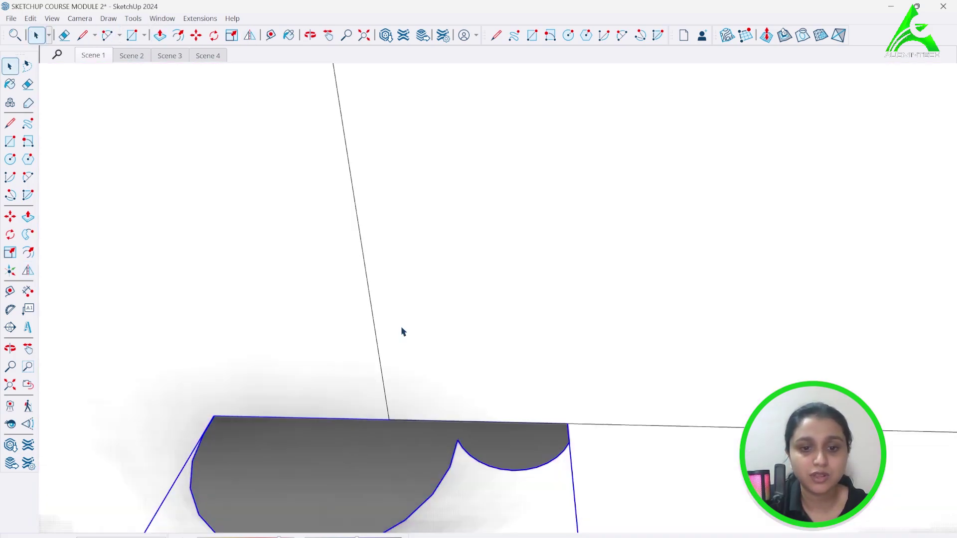
# - Try to sweep the flipped profile around the upper panel outline with Follow Me, and undo back to the unflipped group
pyautogui.moveTo(352, 365); pyautogui.dragTo(365, 489, button='middle')
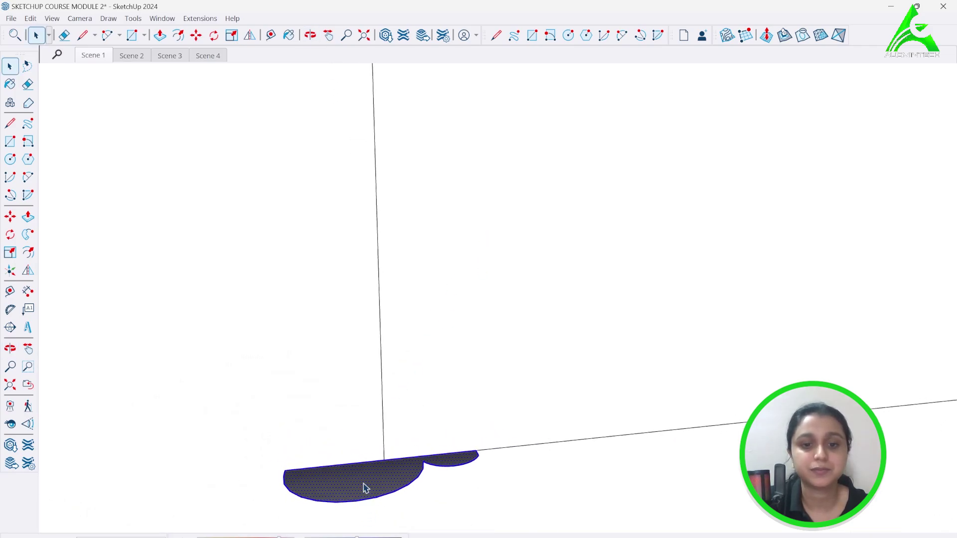
pyautogui.scroll(-8, 365, 488)
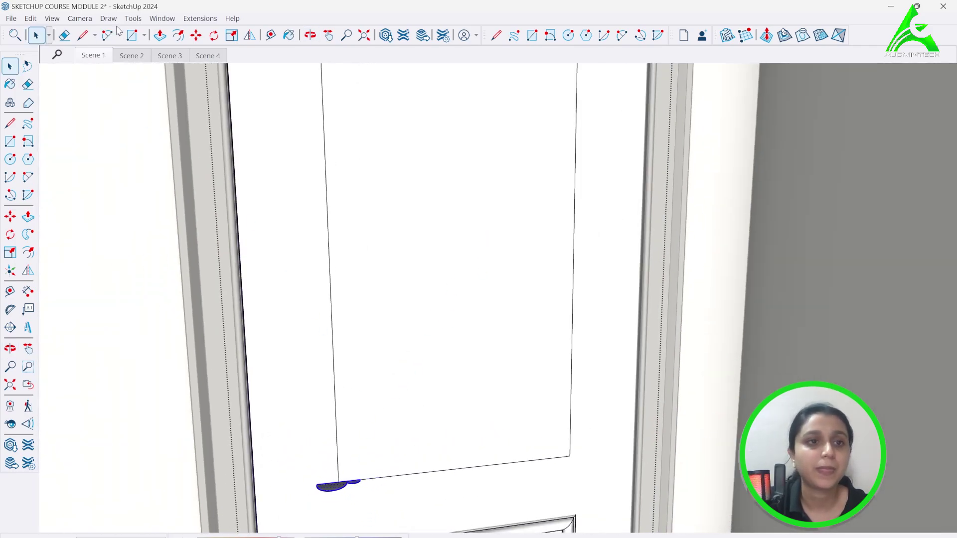
pyautogui.click(134, 18)
pyautogui.click(154, 188)
pyautogui.scroll(-3, 307, 504)
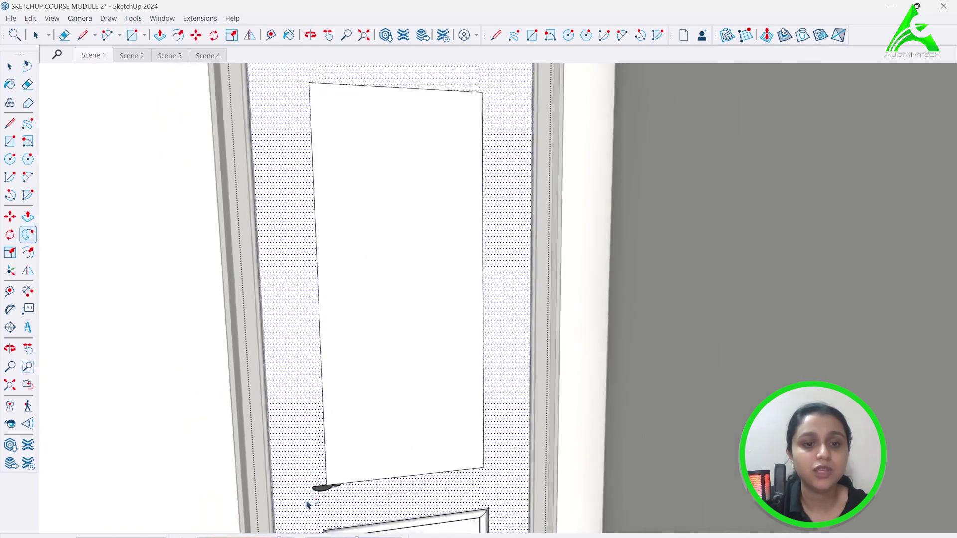
pyautogui.scroll(-3, 307, 505)
pyautogui.moveTo(316, 493); pyautogui.dragTo(336, 251)
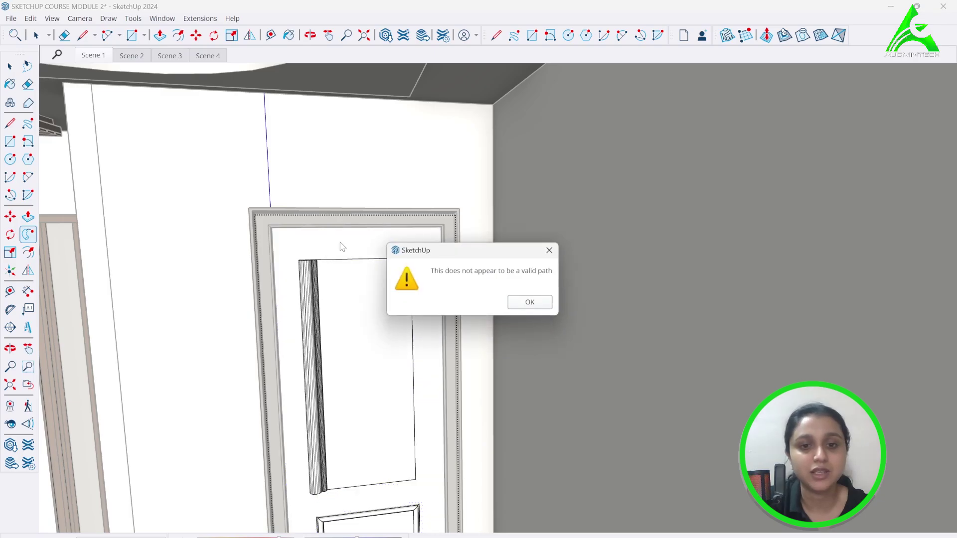
pyautogui.click(529, 304)
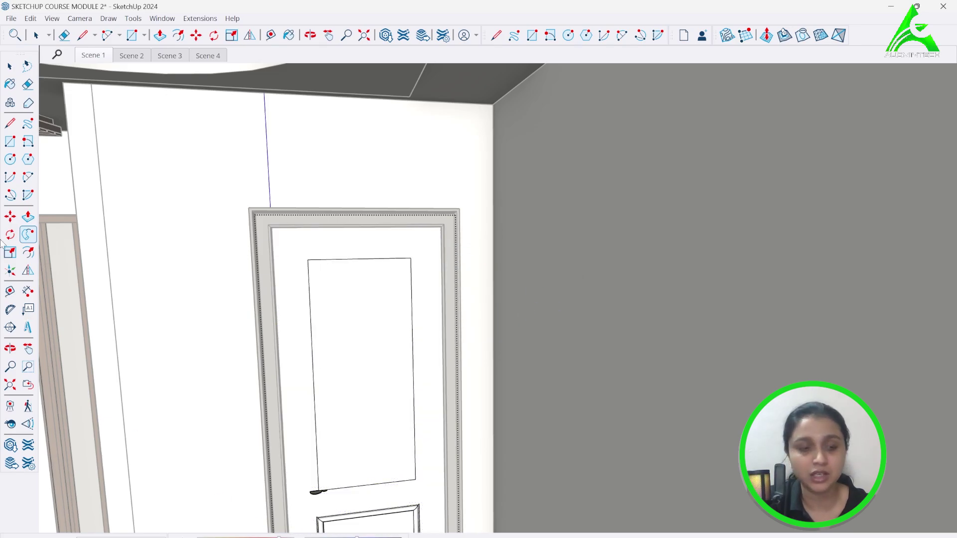
pyautogui.scroll(5, 320, 495)
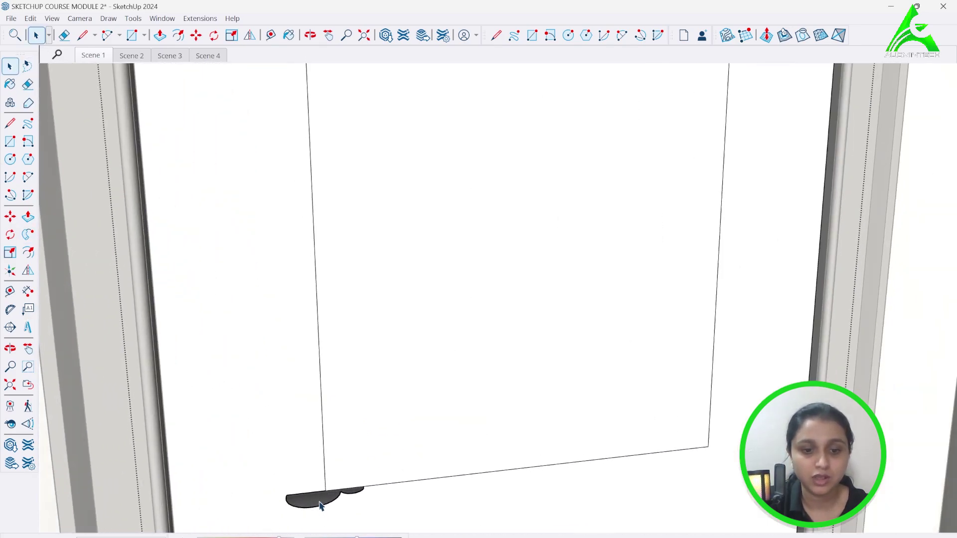
pyautogui.hotkey('ctrl', 'z')
# - Scale the profile group at the panel's lower-left corner to a slightly smaller size from its corner grips
pyautogui.click(232, 35)
pyautogui.scroll(2, 288, 517)
pyautogui.click(288, 507)
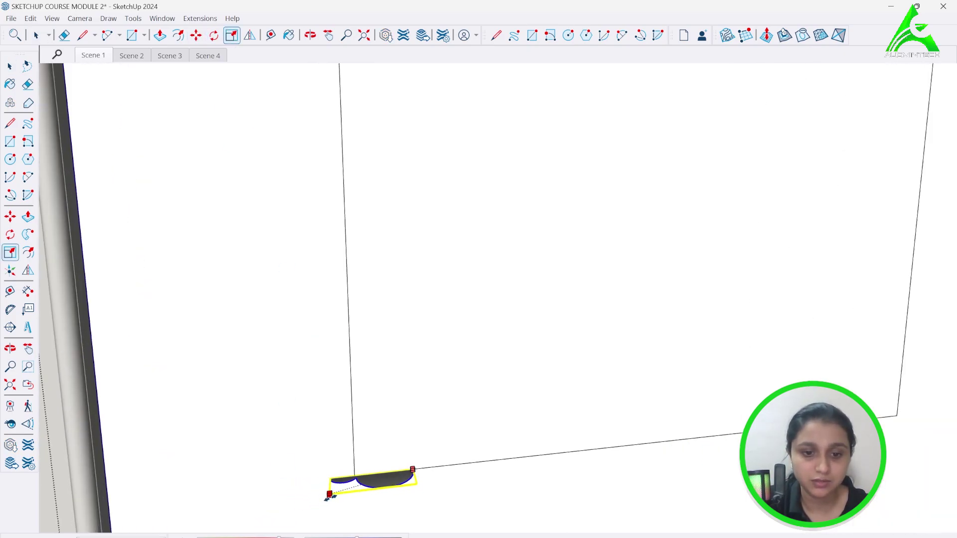
pyautogui.click(314, 499)
pyautogui.click(417, 487)
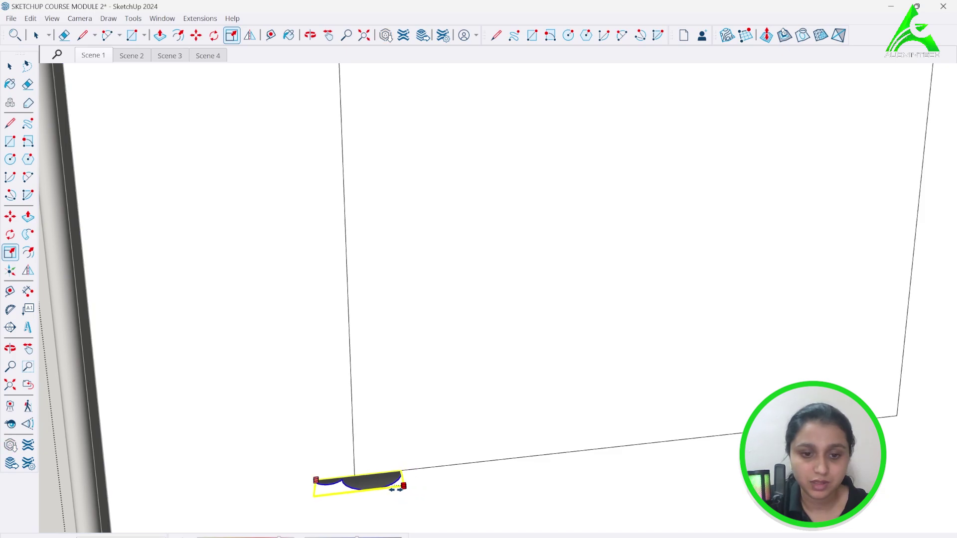
pyautogui.click(391, 491)
# - Explode the scaled profile group into loose geometry
pyautogui.click(36, 35)
pyautogui.rightClick(358, 482)
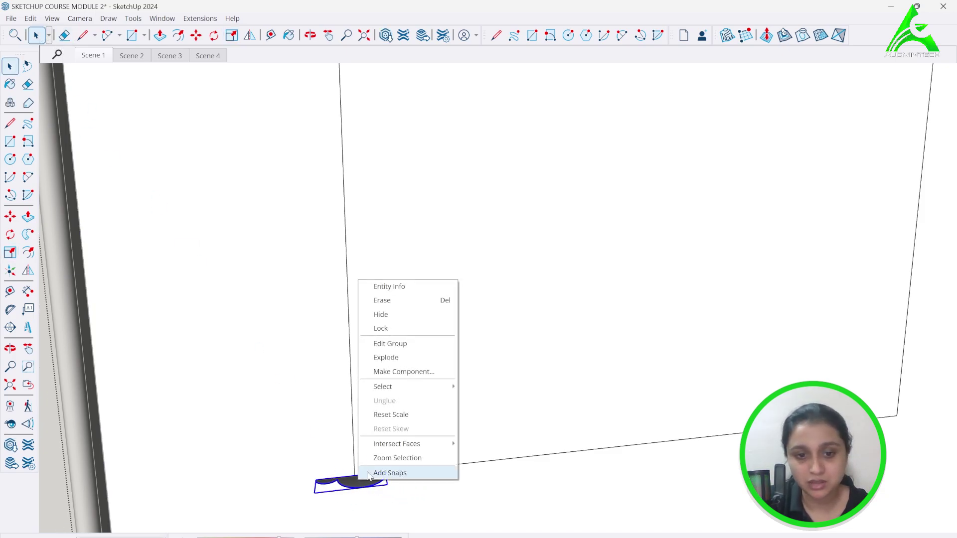
pyautogui.click(386, 358)
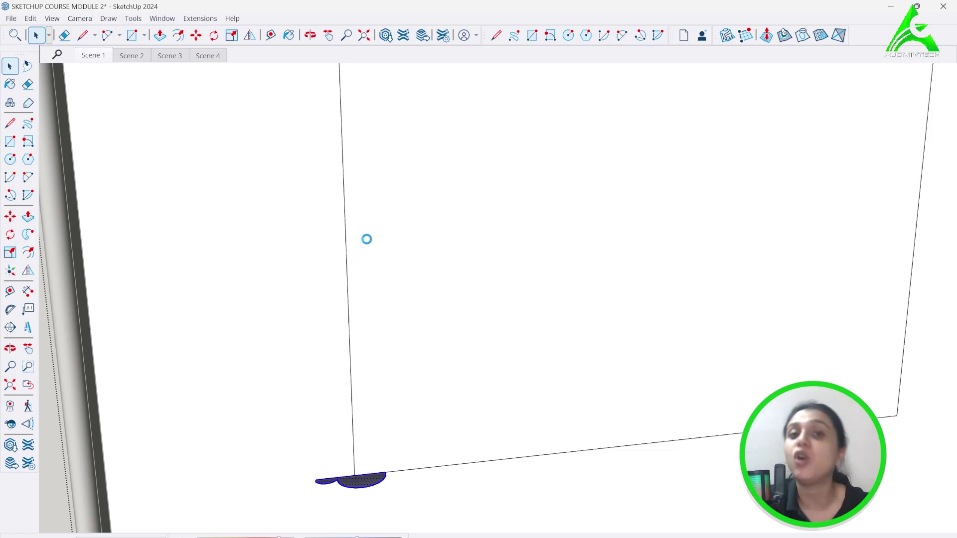
# - Sweep the profile around all four sides of the upper panel outline with Follow Me, undoing a first pass along one side
pyautogui.scroll(-5, 314, 418)
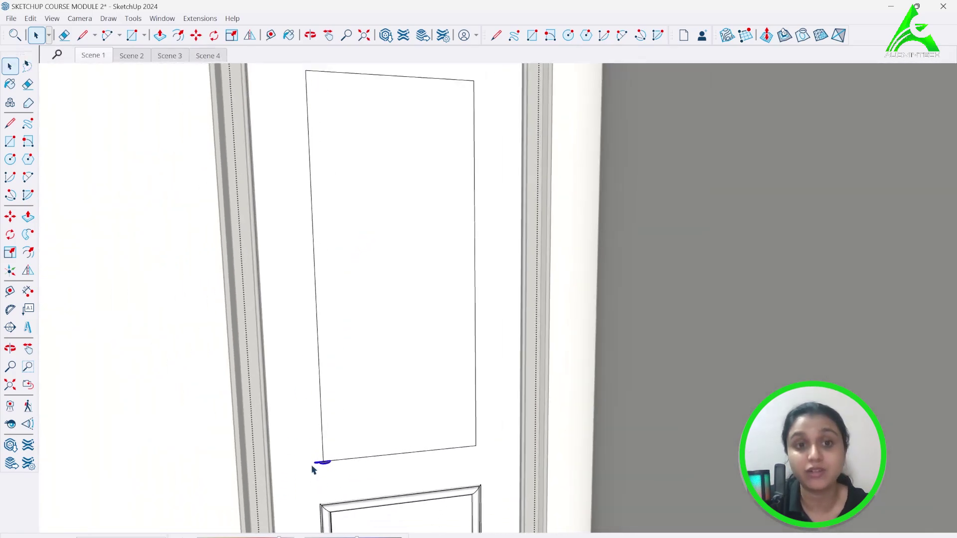
pyautogui.click(133, 18)
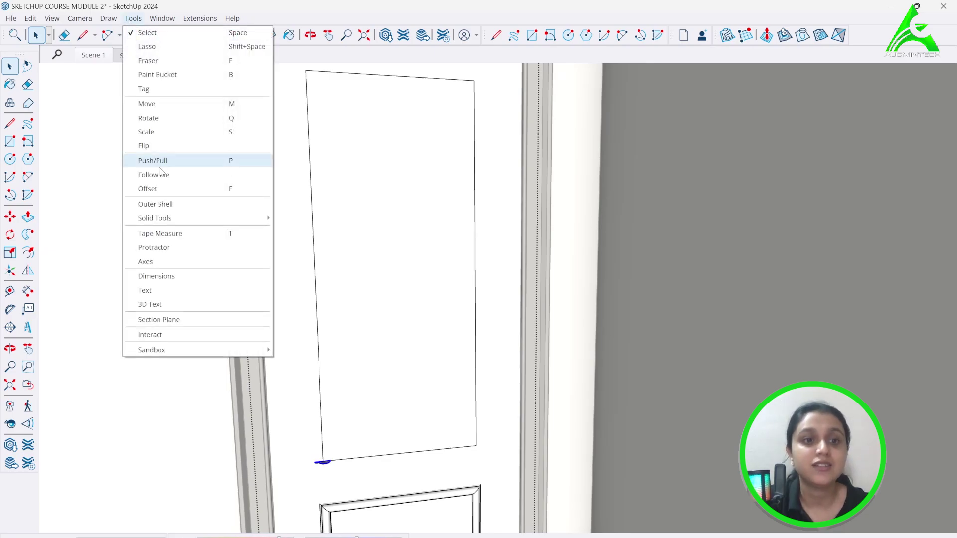
pyautogui.click(145, 172)
pyautogui.moveTo(324, 463); pyautogui.dragTo(324, 198)
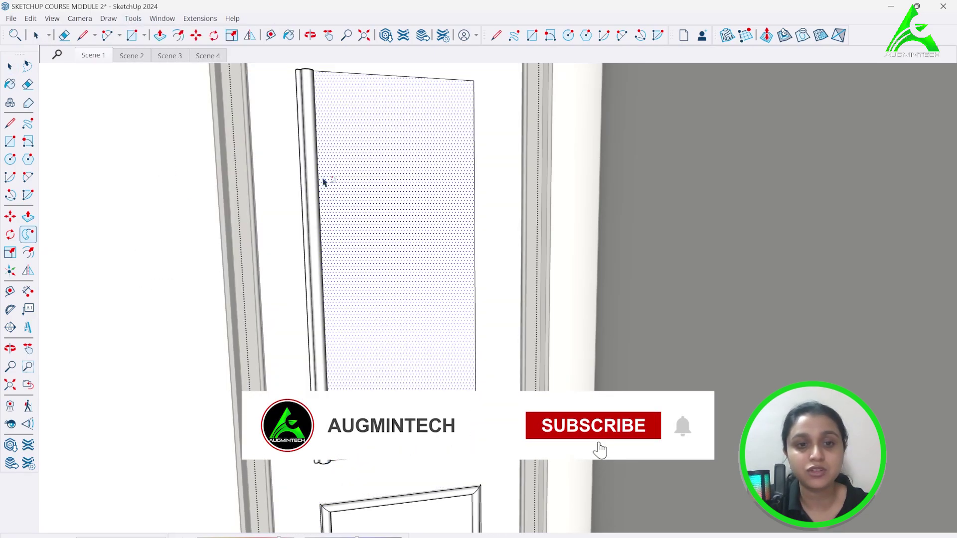
pyautogui.moveTo(325, 198); pyautogui.dragTo(377, 70, button='middle')
pyautogui.scroll(-2, 302, 108)
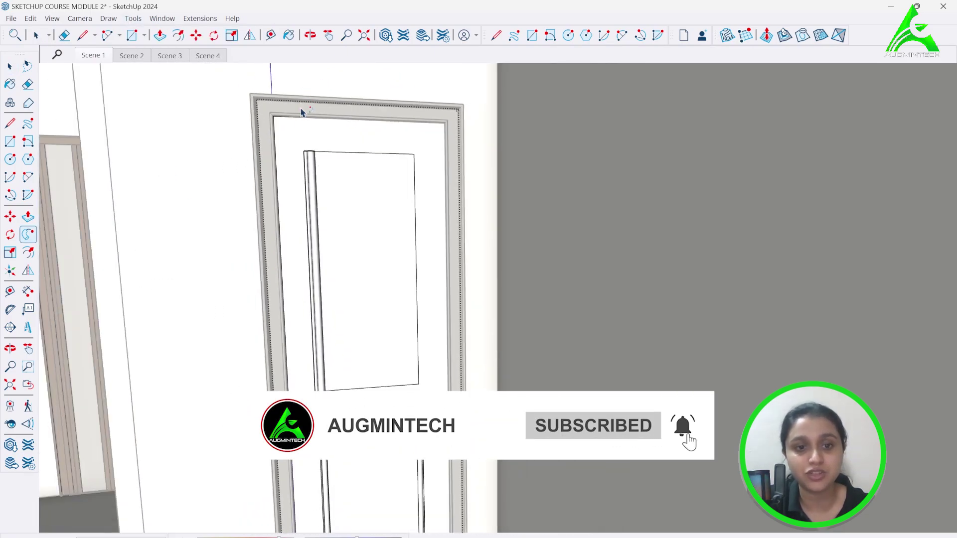
pyautogui.hotkey('ctrl', 'z')
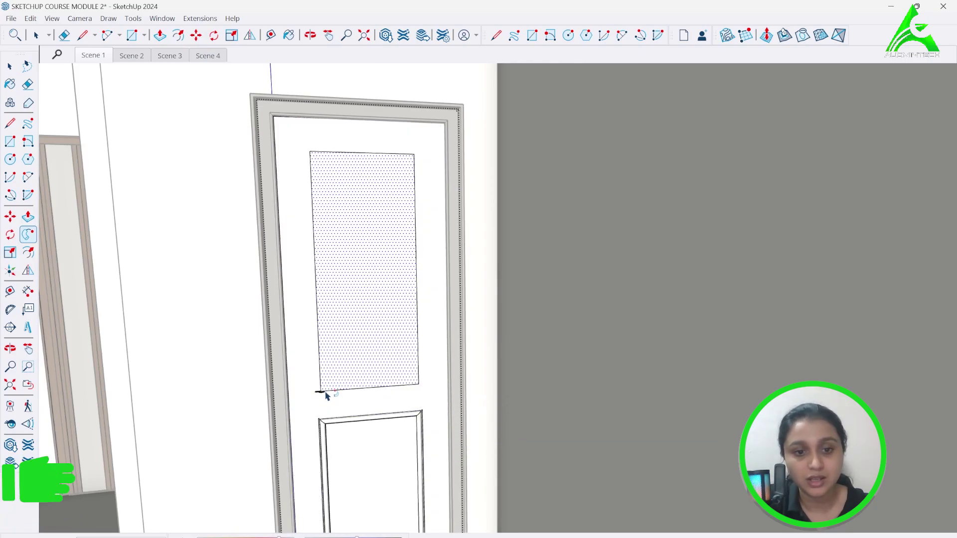
pyautogui.moveTo(324, 397)
pyautogui.mouseDown()
pyautogui.moveTo(301, 239)
pyautogui.moveTo(312, 154)
pyautogui.moveTo(363, 154)
pyautogui.moveTo(427, 171)
pyautogui.moveTo(420, 367)
pyautogui.moveTo(401, 390)
pyautogui.moveTo(320, 389)
pyautogui.mouseUp()
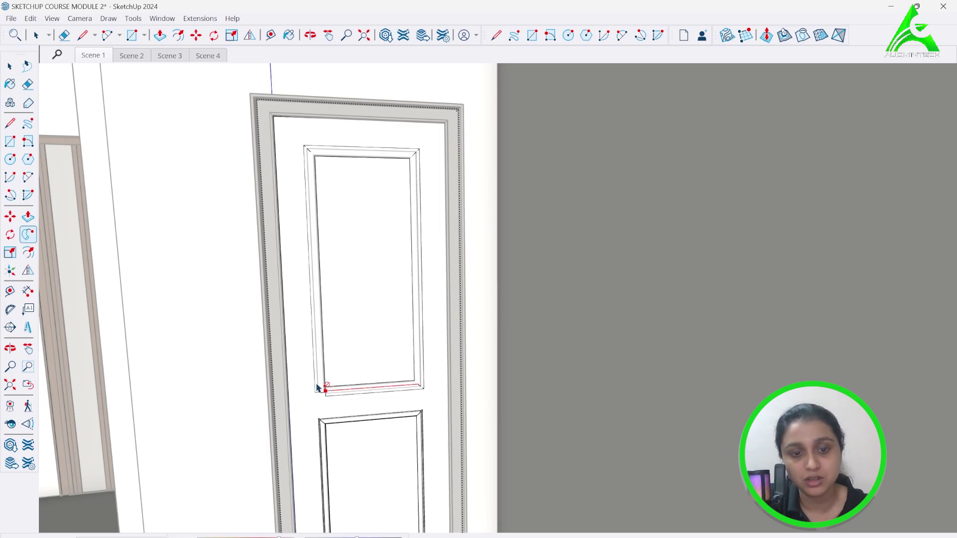
# - Try to extend the open end of the upper panel's bottom moulding at the lower-left corner with Push/Pull
pyautogui.scroll(8, 322, 394)
pyautogui.moveTo(309, 399); pyautogui.dragTo(503, 344, button='middle')
pyautogui.click(159, 35)
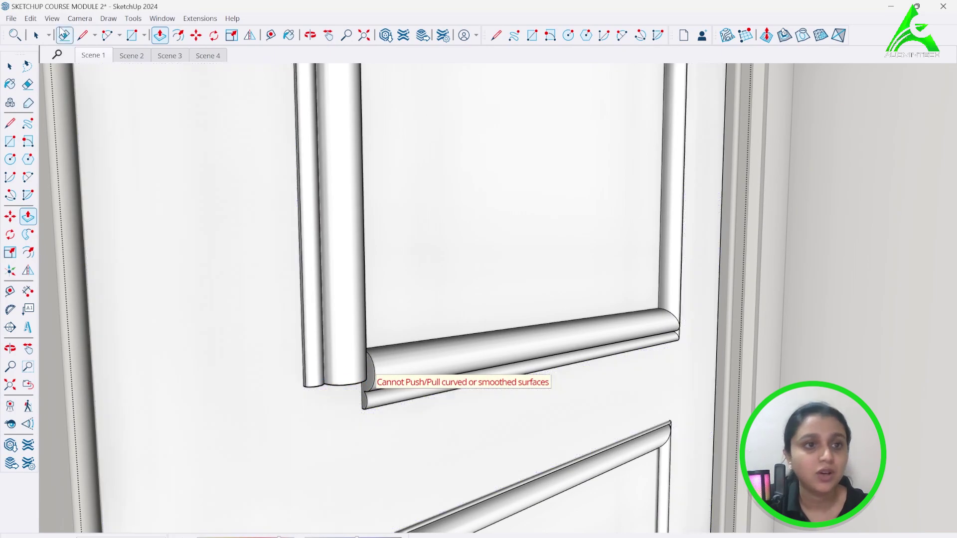
pyautogui.click(83, 35)
pyautogui.scroll(2, 337, 437)
pyautogui.scroll(2, 325, 406)
pyautogui.moveTo(301, 335); pyautogui.dragTo(196, 164, button='middle')
pyautogui.click(159, 36)
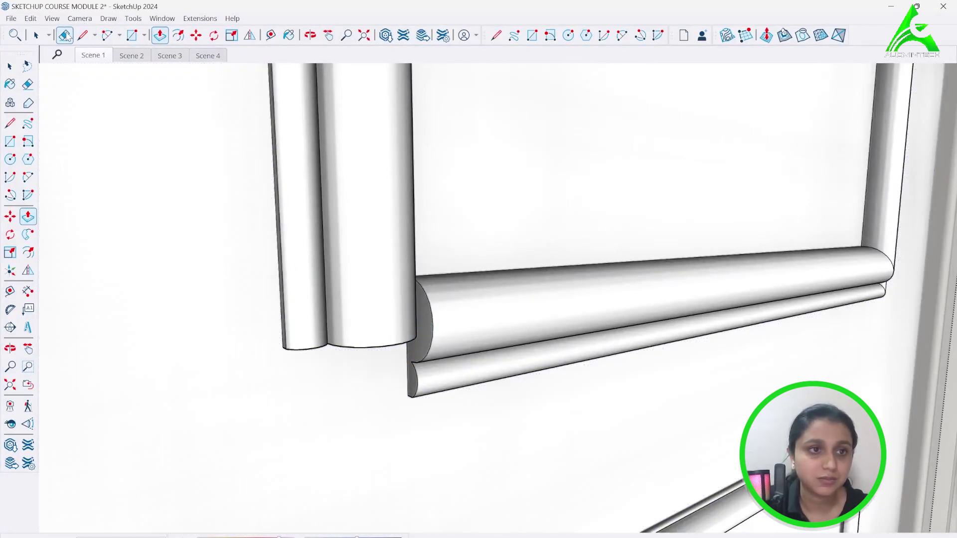
pyautogui.click(82, 35)
pyautogui.moveTo(353, 359); pyautogui.dragTo(388, 344, button='middle')
pyautogui.press('space')
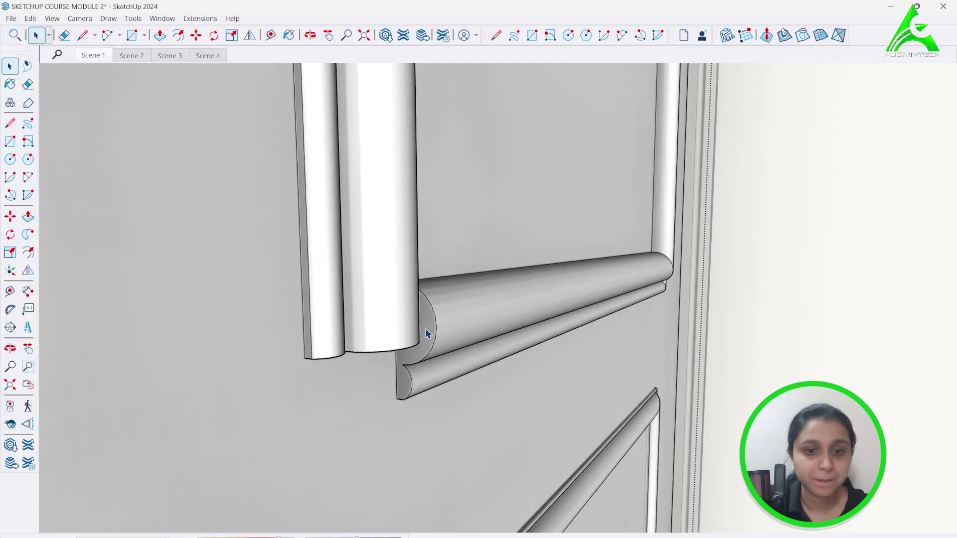
# - Push/Pull the bottom moulding's end face to the outer edge of the left moulding to close the corner gap
pyautogui.click(160, 36)
pyautogui.moveTo(429, 324); pyautogui.dragTo(309, 294)
pyautogui.click(309, 287)
pyautogui.moveTo(450, 310); pyautogui.dragTo(200, 294, button='middle')
pyautogui.scroll(-5, 318, 435)
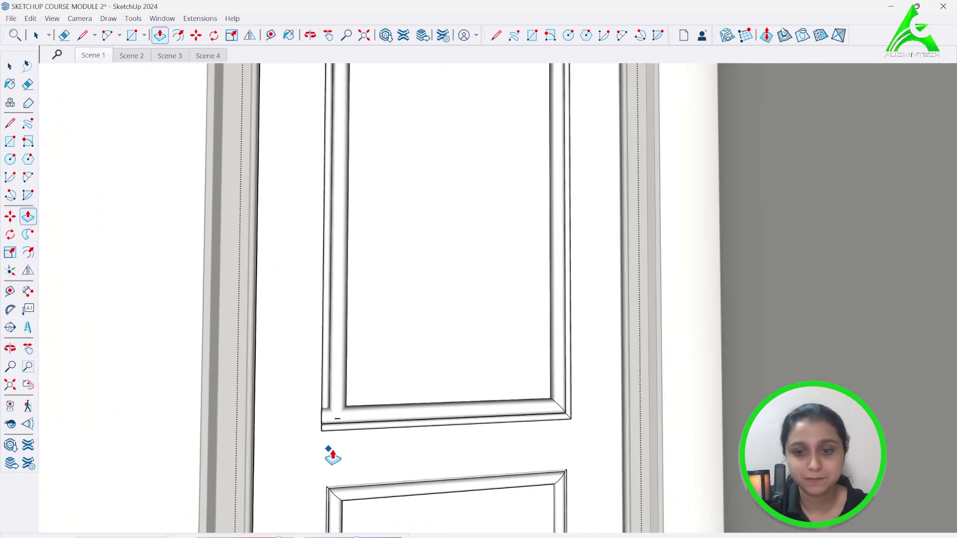
# - Draw a diagonal mitre line across the moulding joint at the upper panel's lower-left corner
pyautogui.scroll(3, 508, 439)
pyautogui.click(83, 35)
pyautogui.scroll(4, 214, 399)
pyautogui.click(240, 372)
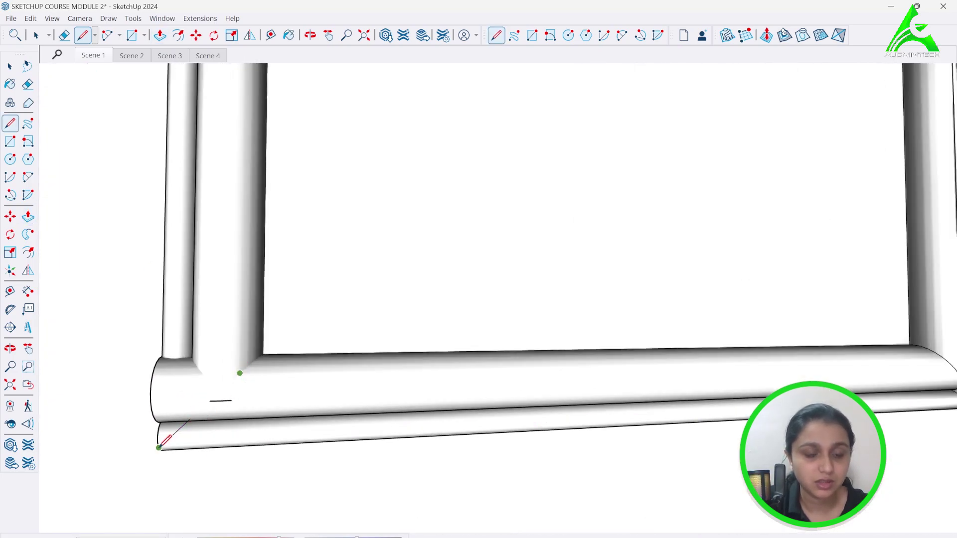
pyautogui.click(36, 34)
pyautogui.scroll(-10, 472, 479)
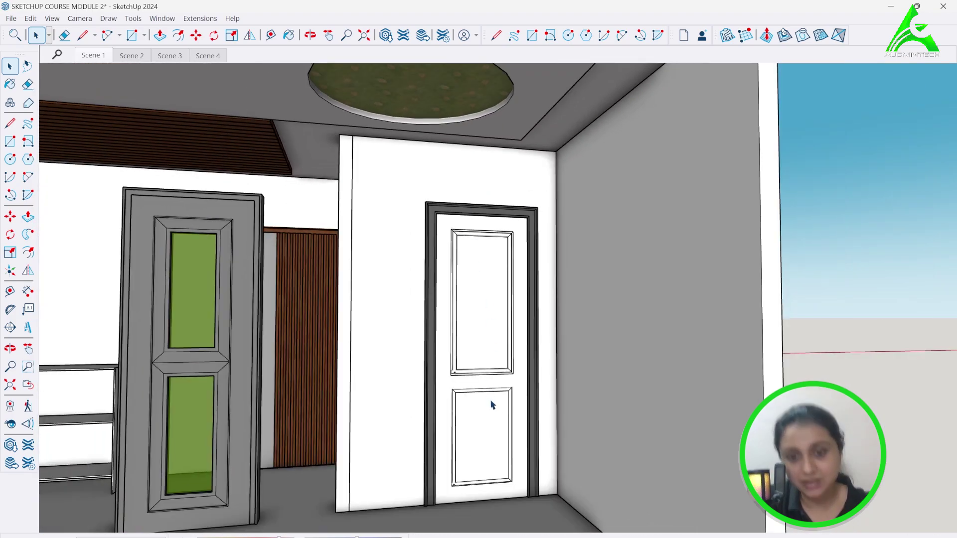
# - Paint the new door's face and its upper panel moulding with the 0135_DarkGray material
pyautogui.scroll(4, 490, 403)
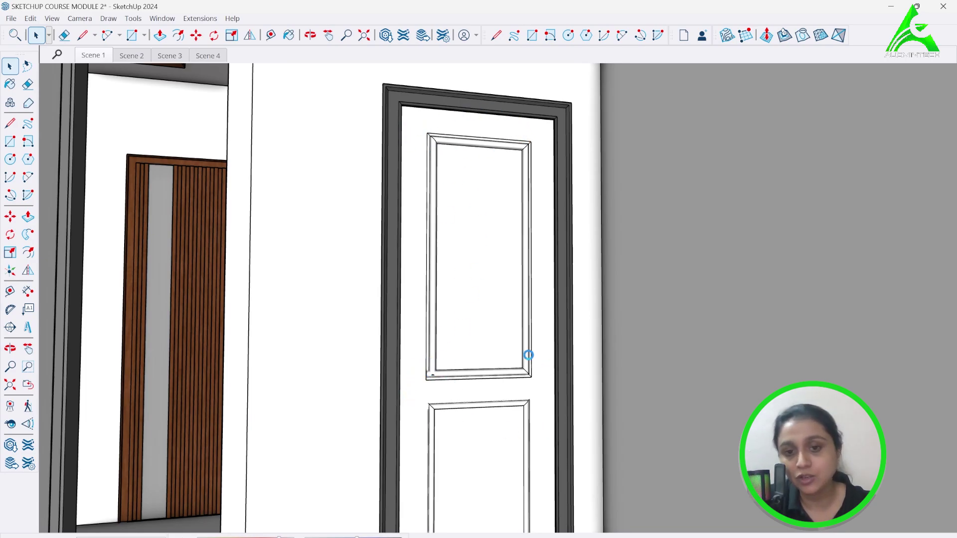
pyautogui.scroll(-5, 529, 218)
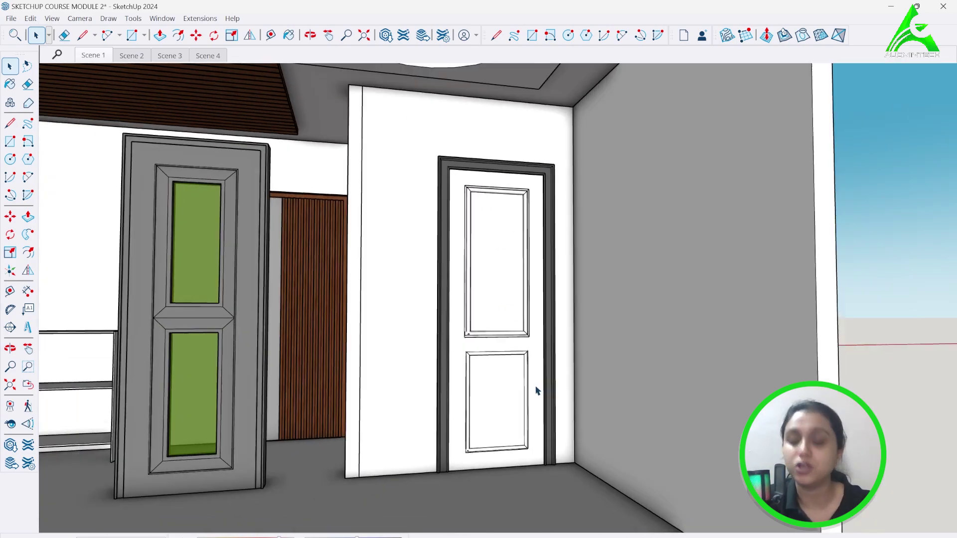
pyautogui.scroll(-3, 600, 252)
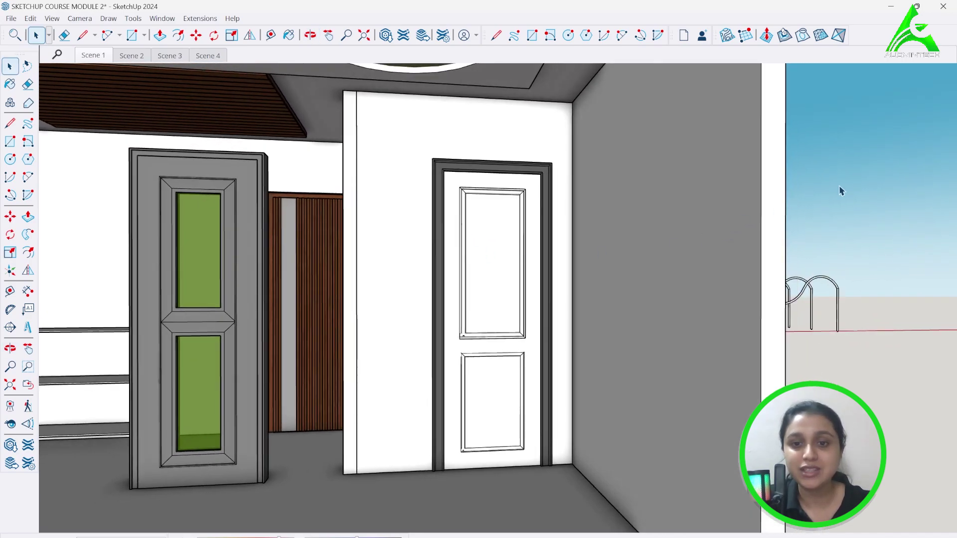
pyautogui.scroll(-3, 589, 314)
pyautogui.scroll(6, 563, 255)
pyautogui.doubleClick(563, 255)
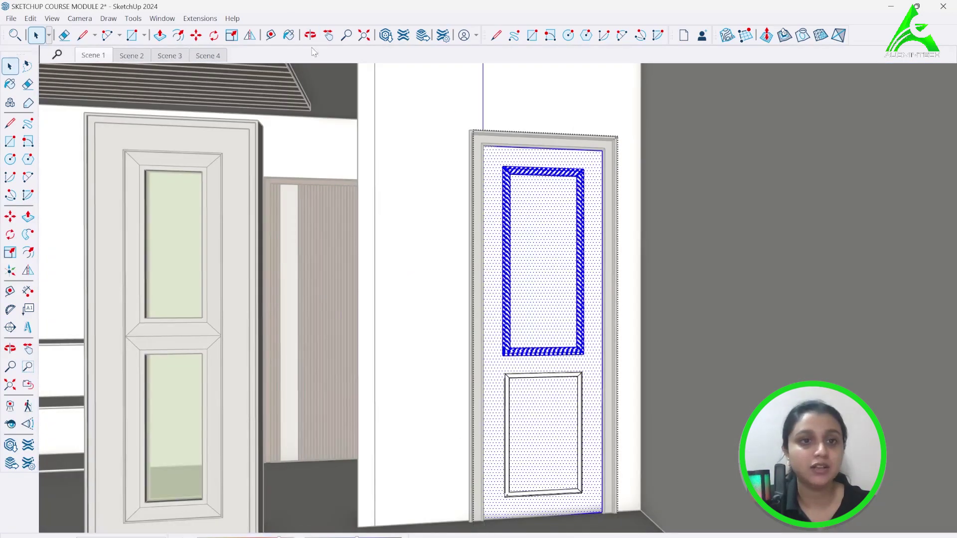
pyautogui.press('b')
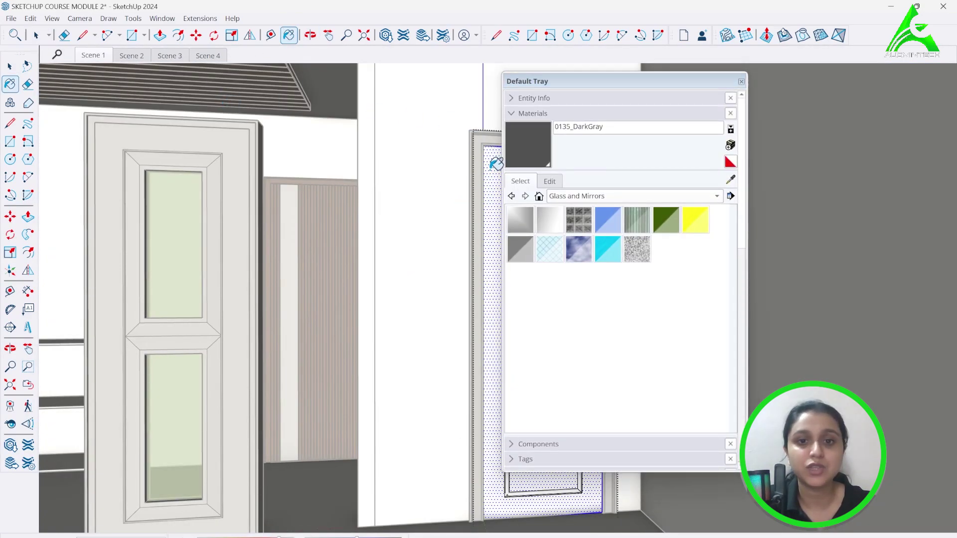
pyautogui.click(741, 81)
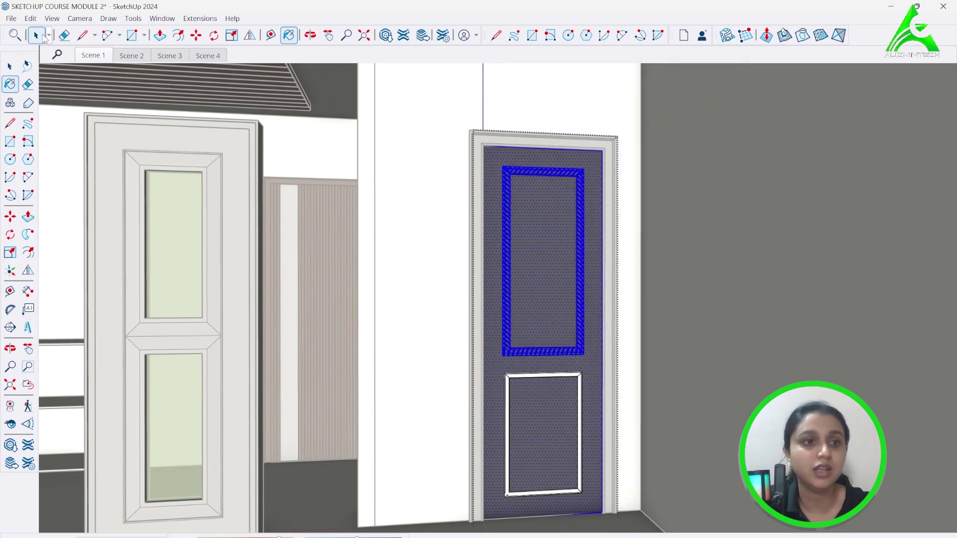
pyautogui.click(35, 35)
pyautogui.press('Escape')
# - Paint the lower panel's moulding with 0135_DarkGray and leave the door group
pyautogui.doubleClick(545, 379)
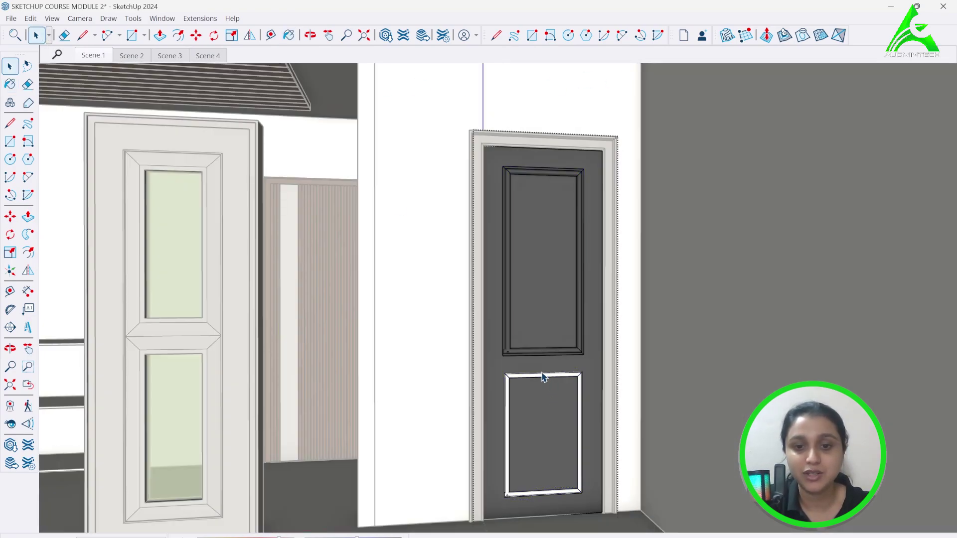
pyautogui.click(544, 379)
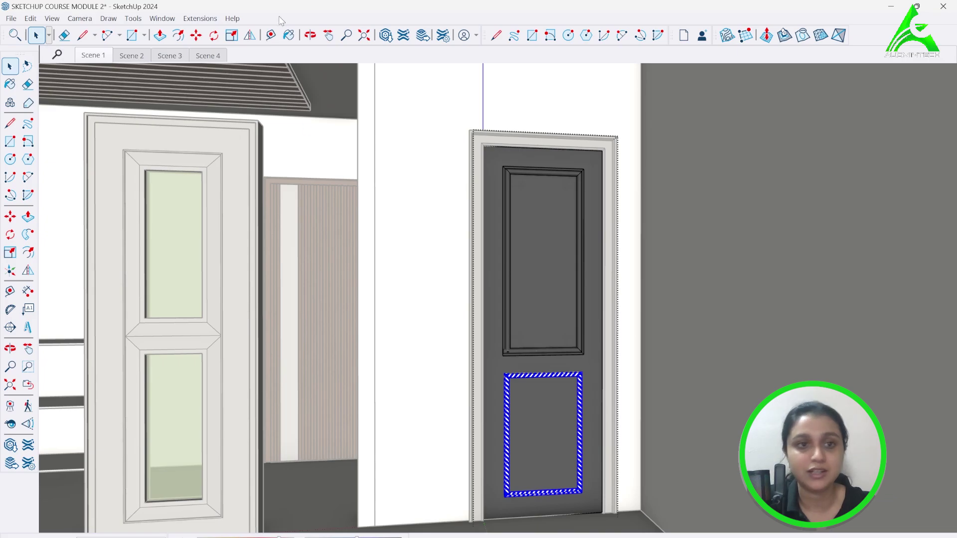
pyautogui.click(288, 36)
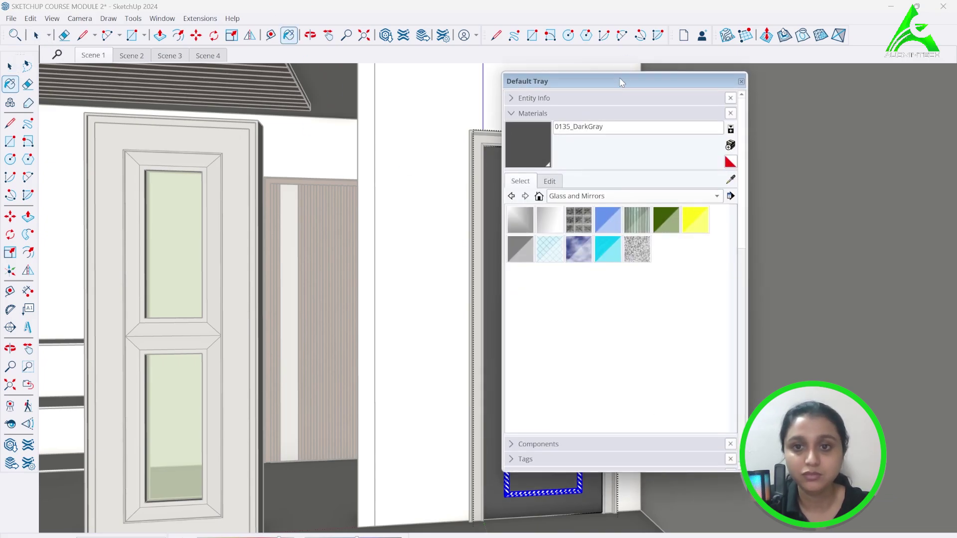
pyautogui.moveTo(619, 77); pyautogui.dragTo(763, 100)
pyautogui.click(567, 371)
pyautogui.click(36, 34)
pyautogui.click(886, 104)
pyautogui.click(643, 176)
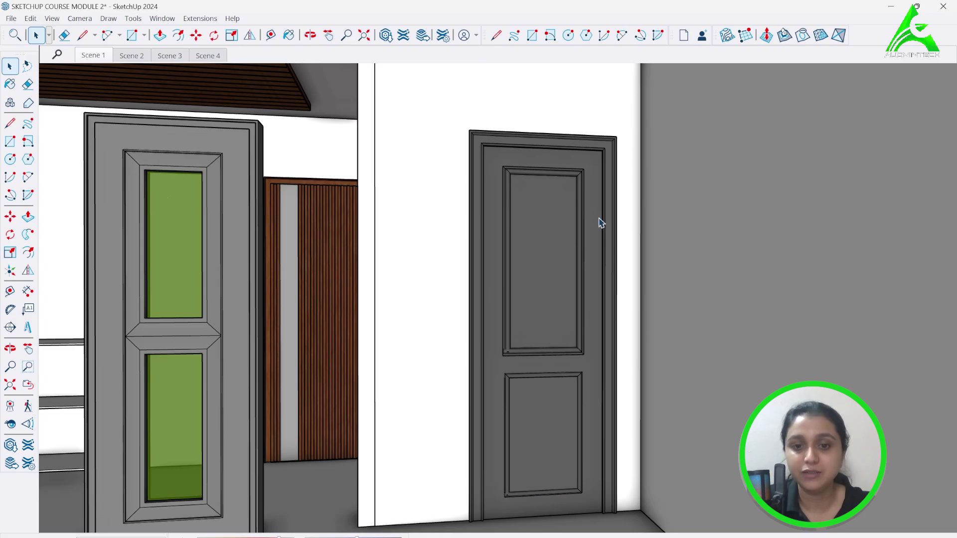
# - Examine the dark grey two-panel door and its mouldings up close and within the whole room
pyautogui.scroll(-4, 597, 218)
pyautogui.moveTo(582, 346); pyautogui.dragTo(542, 360, button='middle')
pyautogui.scroll(5, 421, 280)
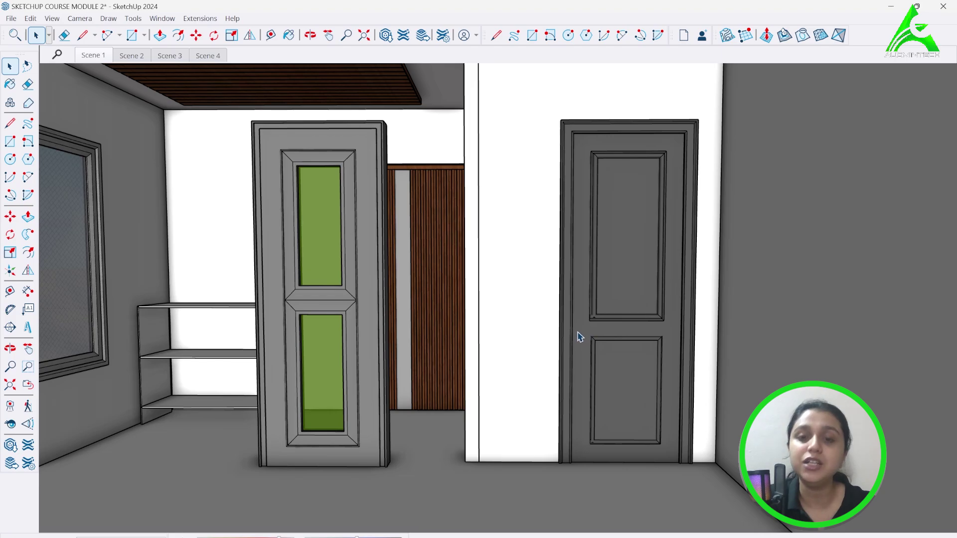
pyautogui.scroll(-3, 626, 388)
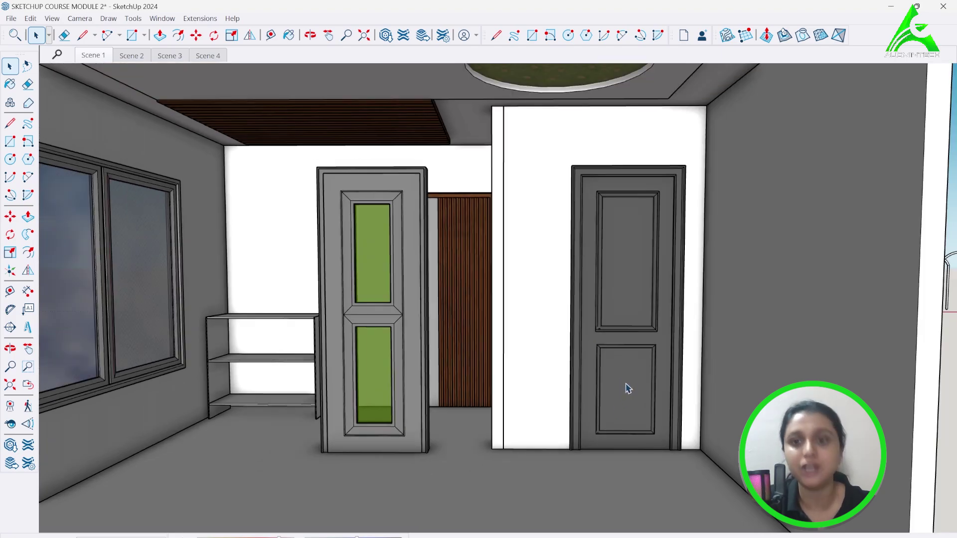
pyautogui.scroll(4, 648, 307)
pyautogui.scroll(5, 647, 307)
pyautogui.scroll(-3, 568, 282)
pyautogui.scroll(-3, 598, 73)
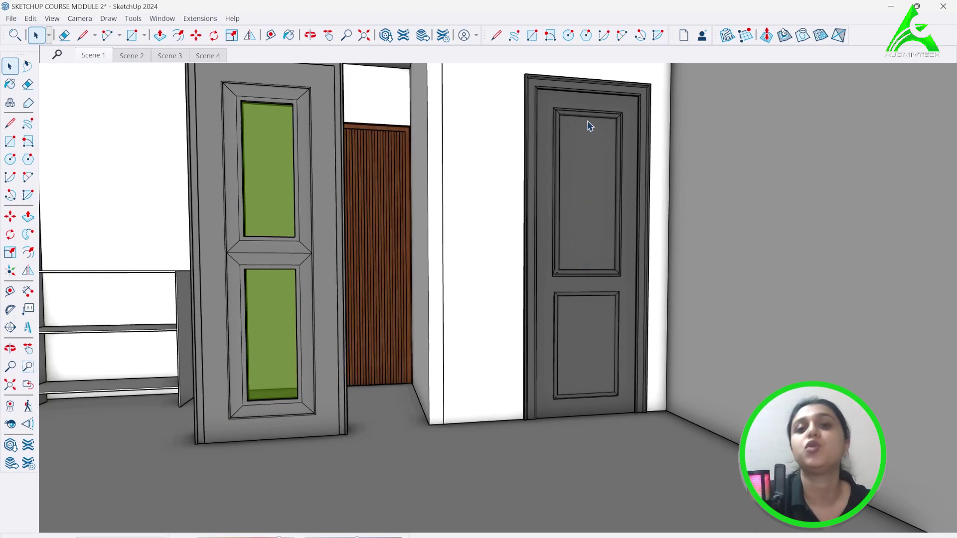
pyautogui.scroll(8, 509, 188)
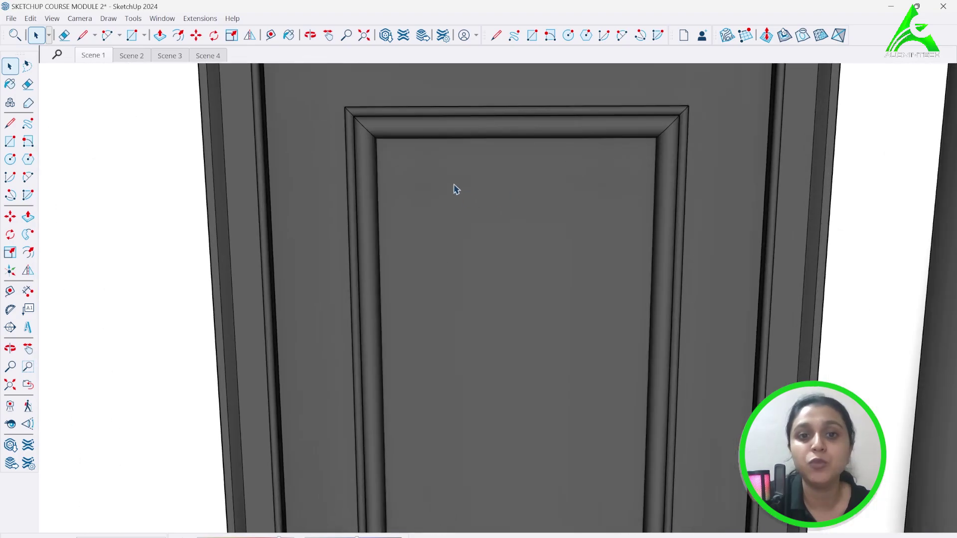
pyautogui.scroll(-6, 638, 106)
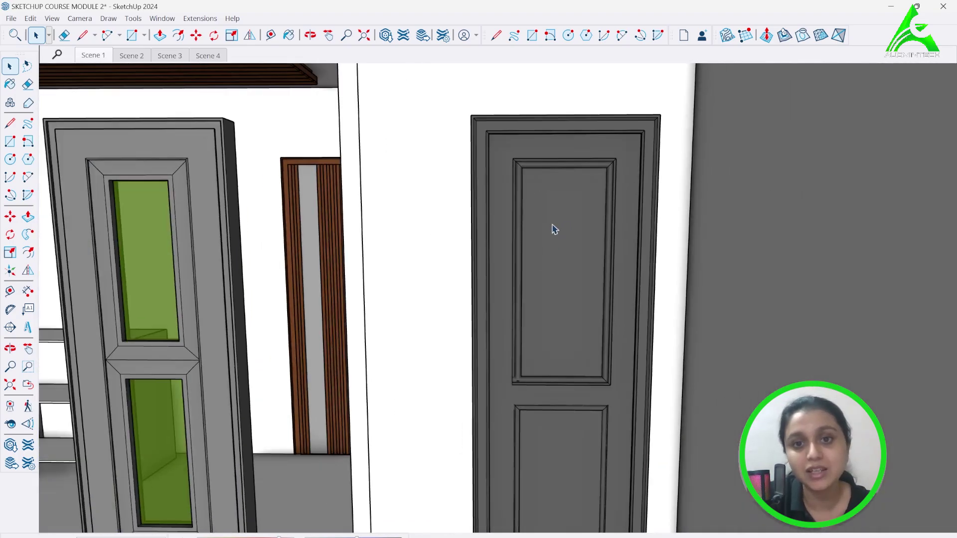
pyautogui.scroll(-5, 596, 158)
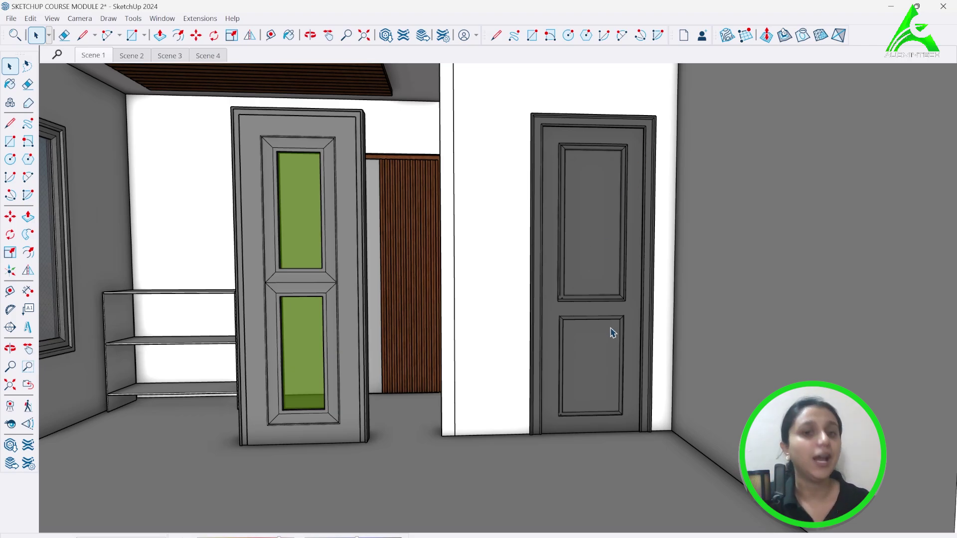
pyautogui.scroll(-3, 631, 350)
pyautogui.moveTo(604, 259); pyautogui.dragTo(584, 257, button='middle')
pyautogui.scroll(-2, 747, 324)
pyautogui.scroll(3, 487, 246)
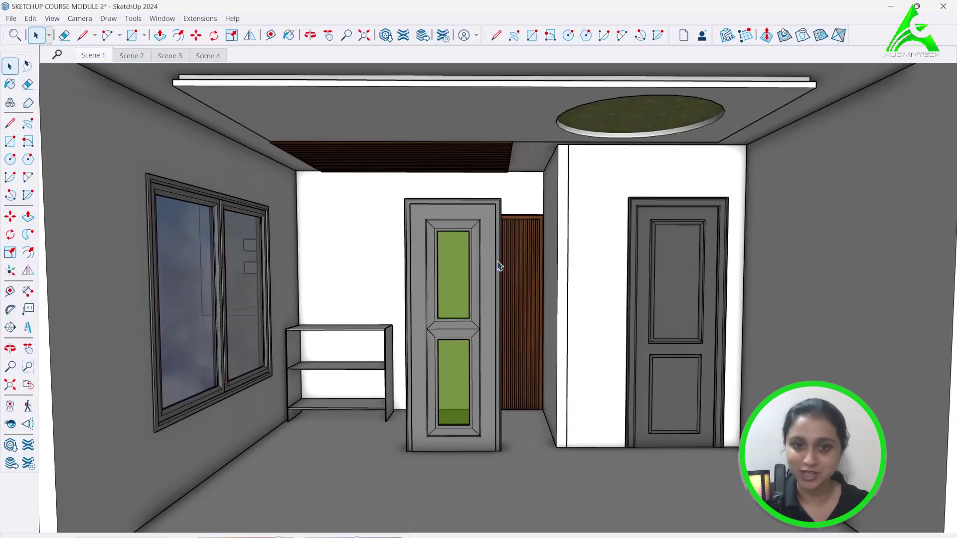